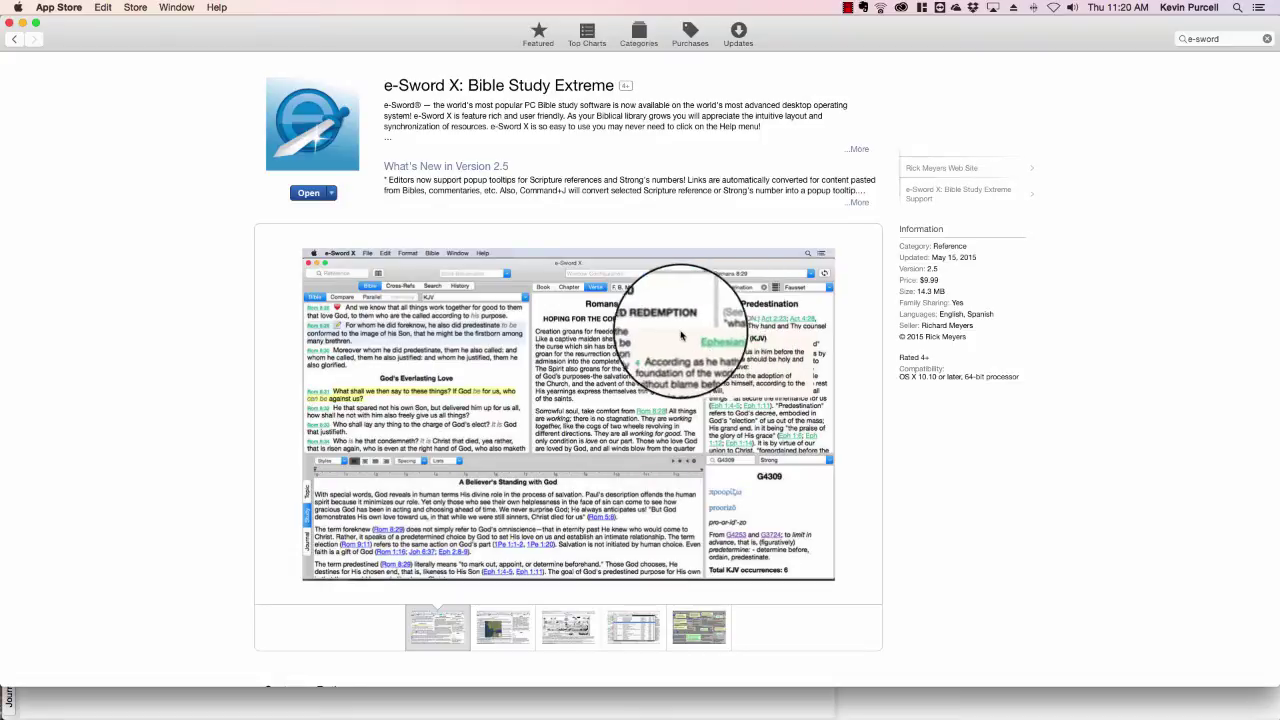
Step: Launch e-Sword X from its App Store page
scroll(694, 330, down, 8)
scroll(674, 334, up, 10)
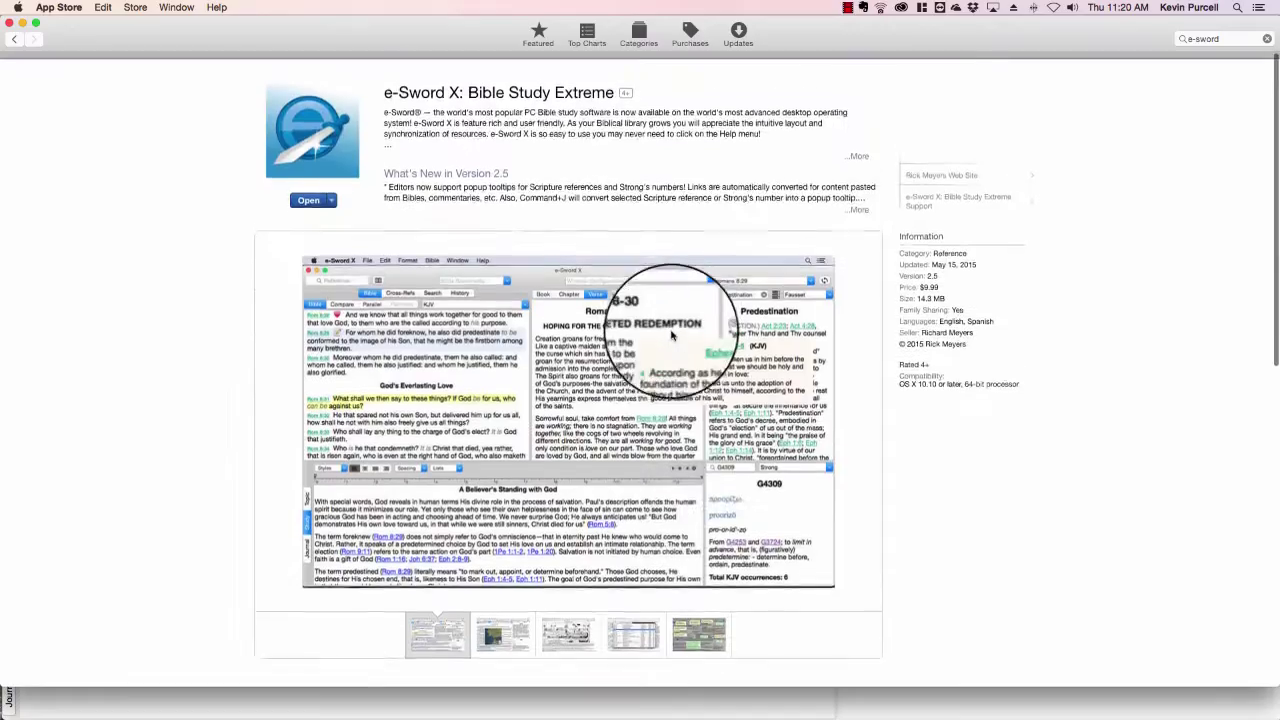
click(322, 194)
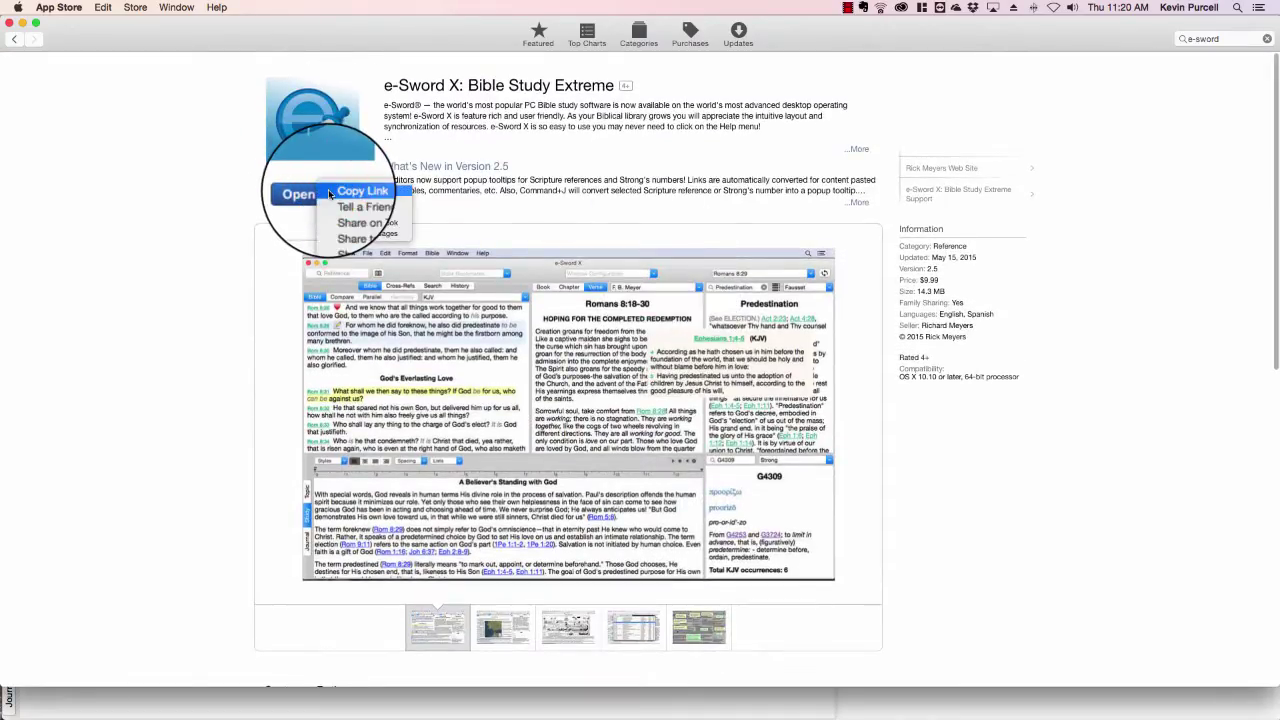
click(591, 189)
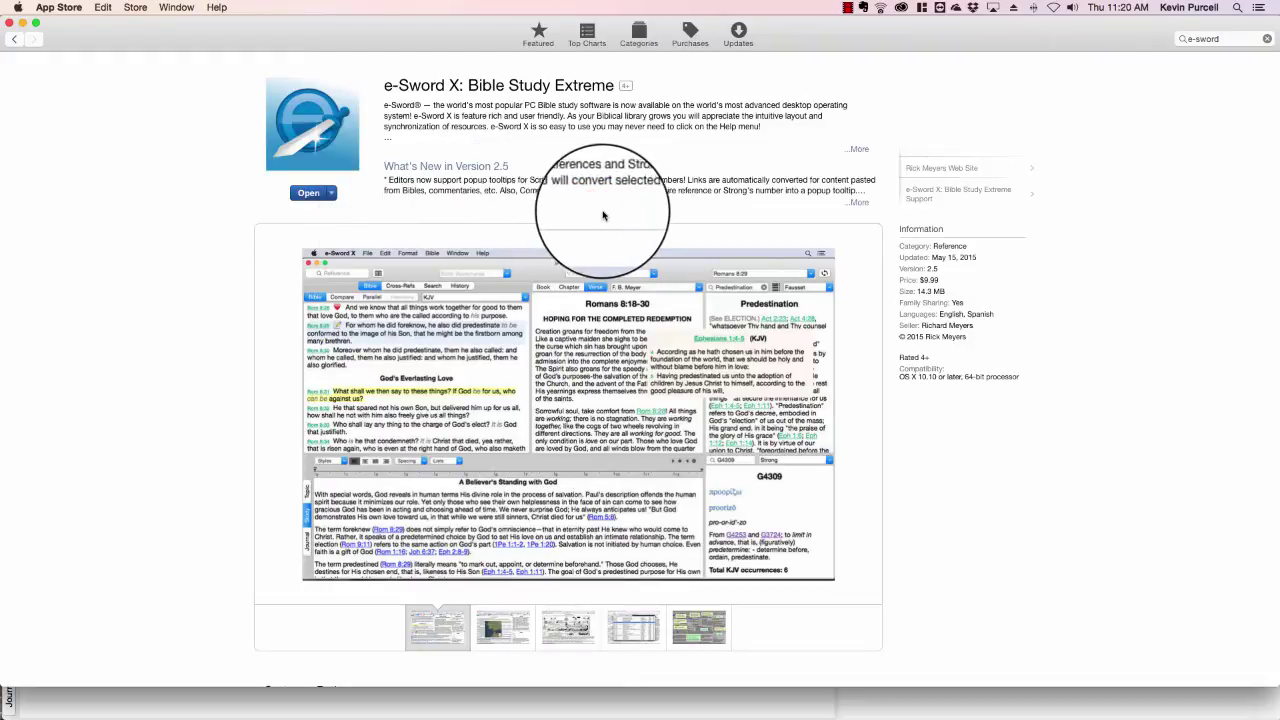
click(313, 195)
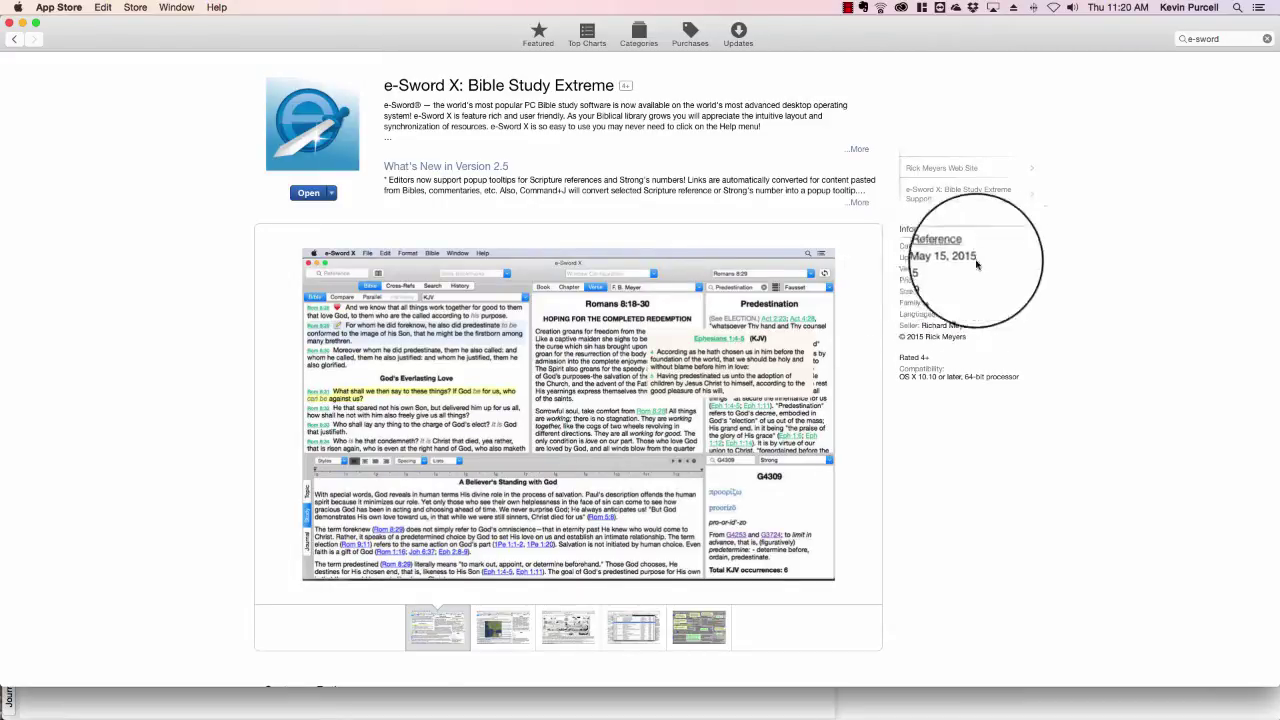
click(308, 192)
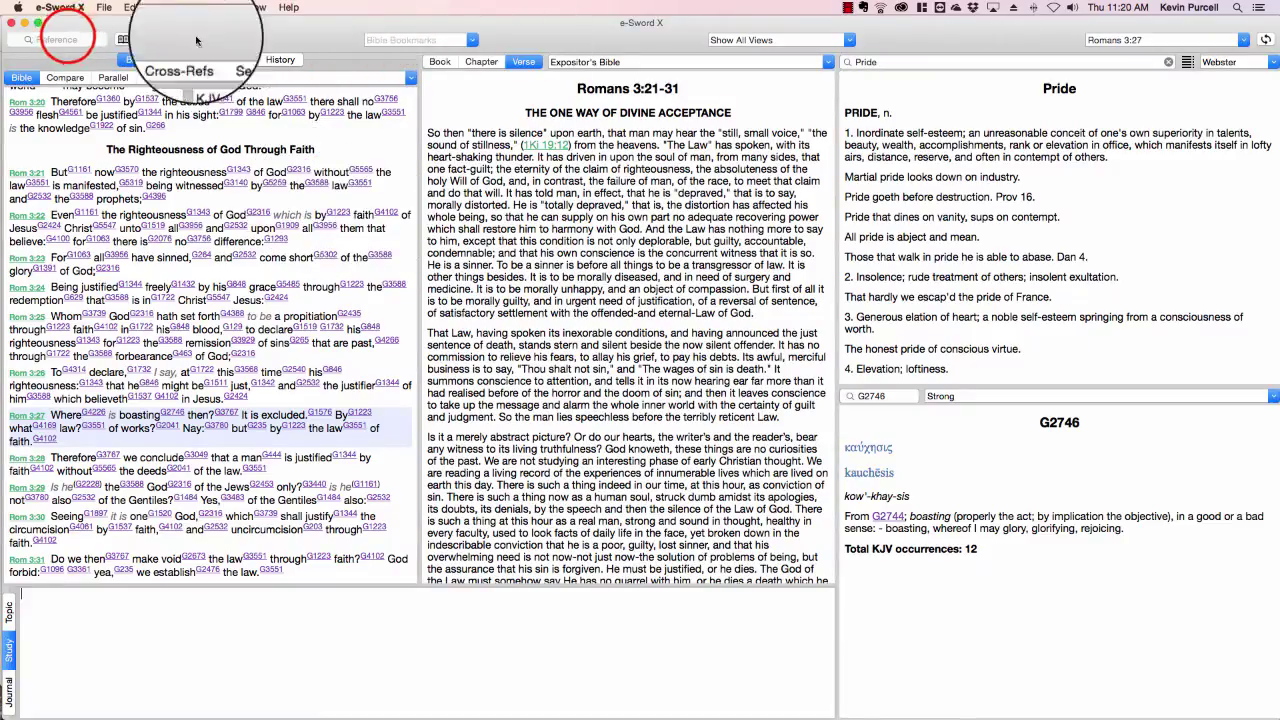
click(67, 40)
text(John 3:16)
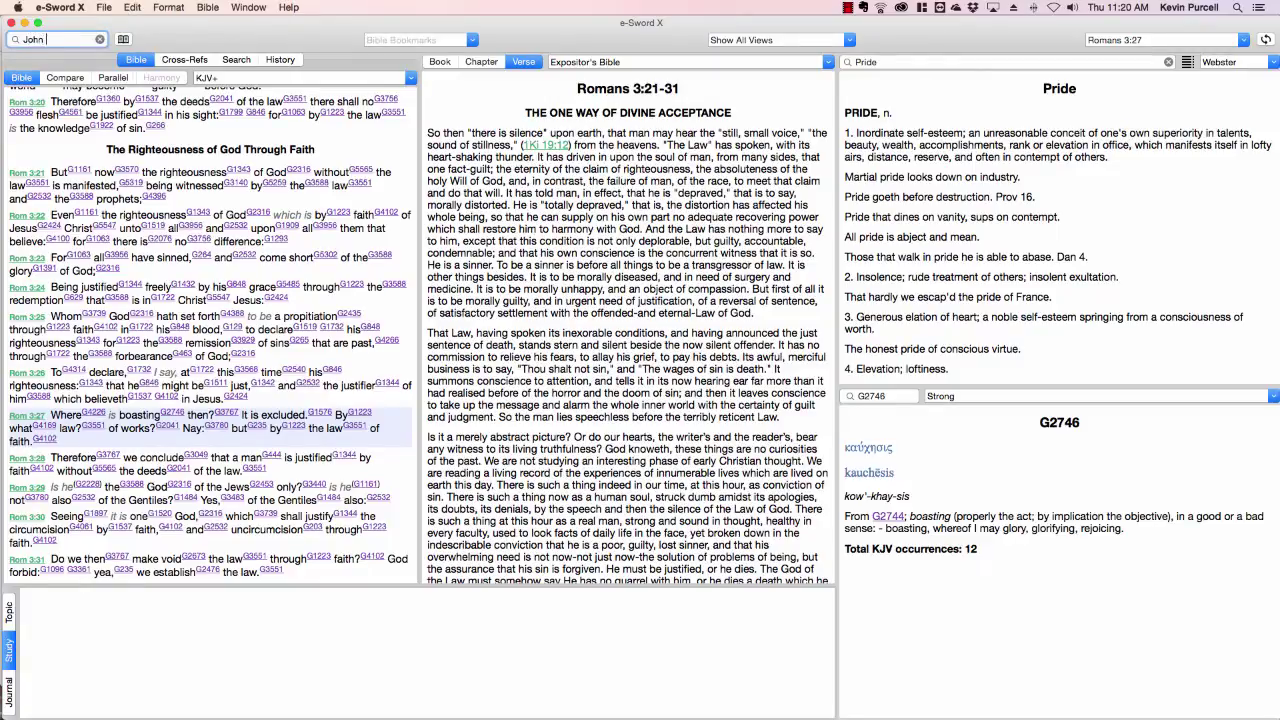
click(91, 42)
click(123, 40)
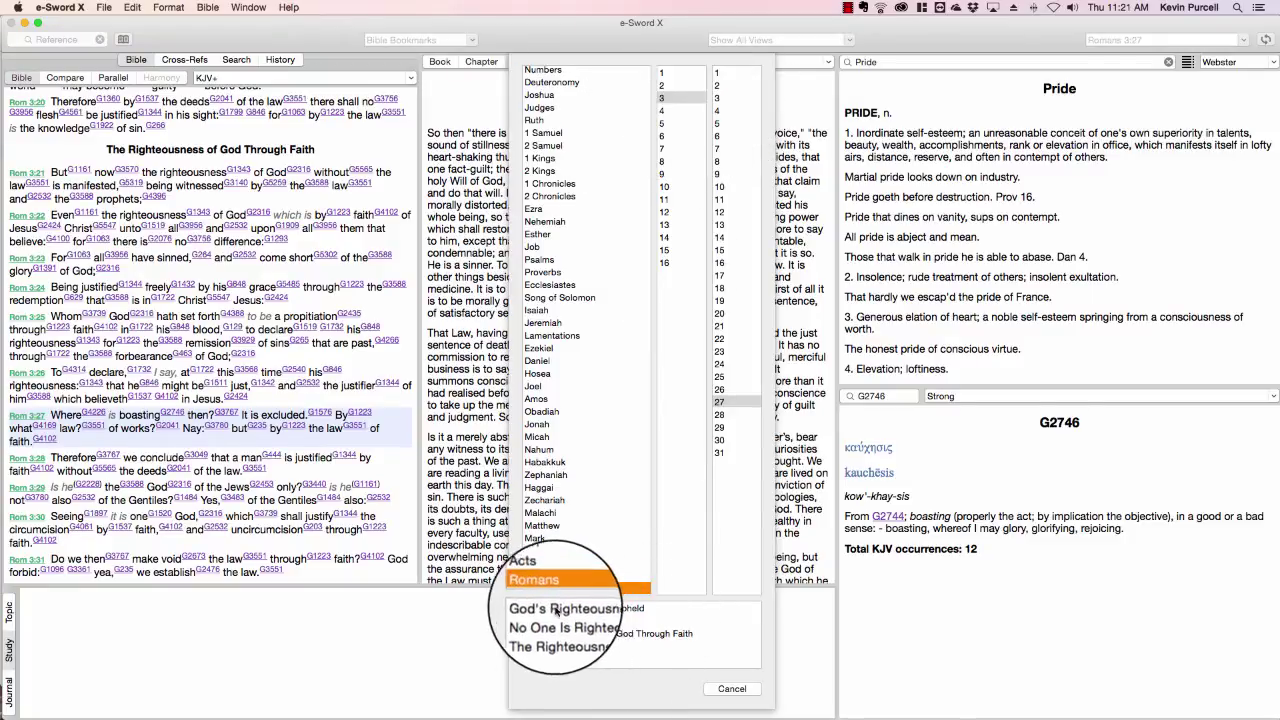
click(745, 698)
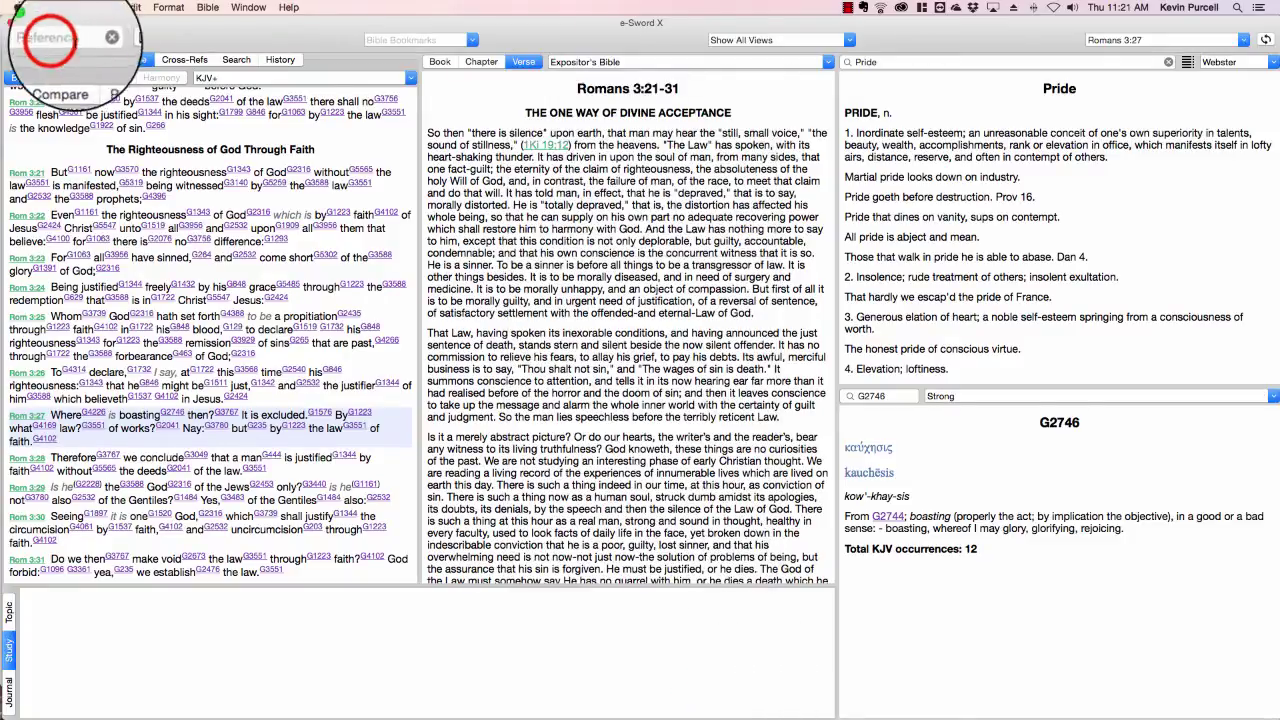
Step: Go to the Bible passage John 3:16 by entering its reference
click(59, 41)
text(J)
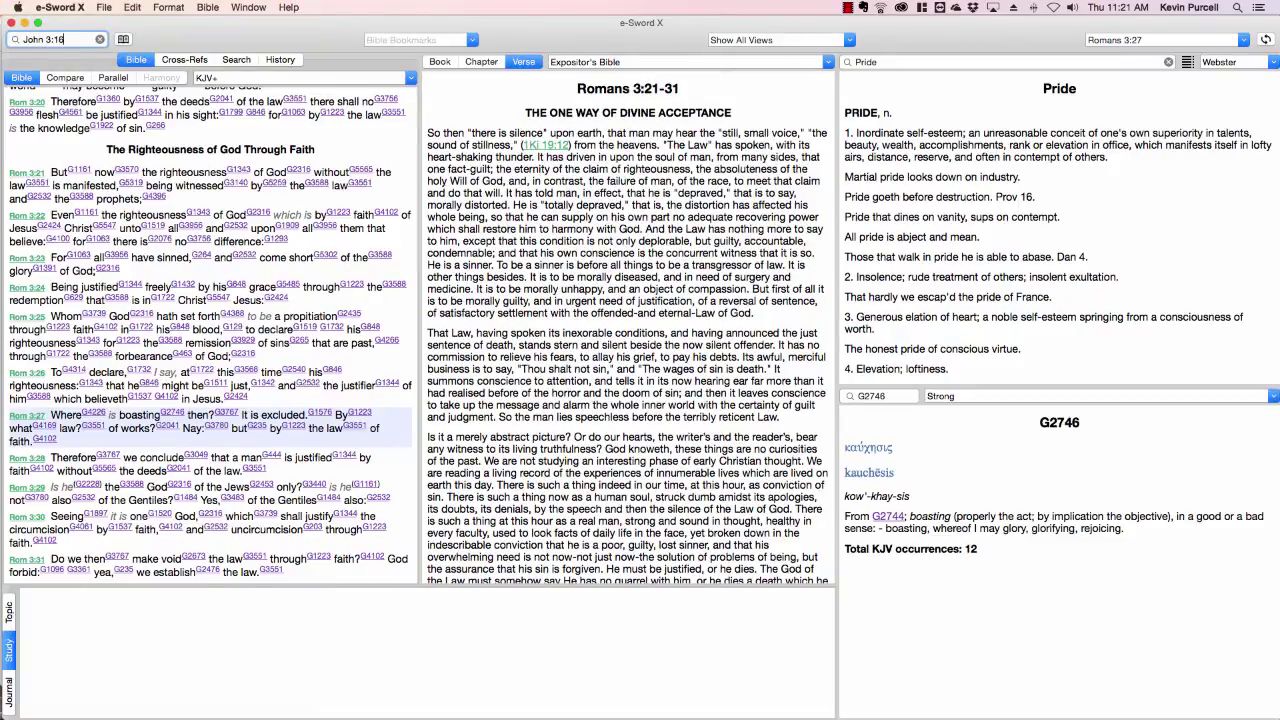
text(ohn 3:16)
key(Return)
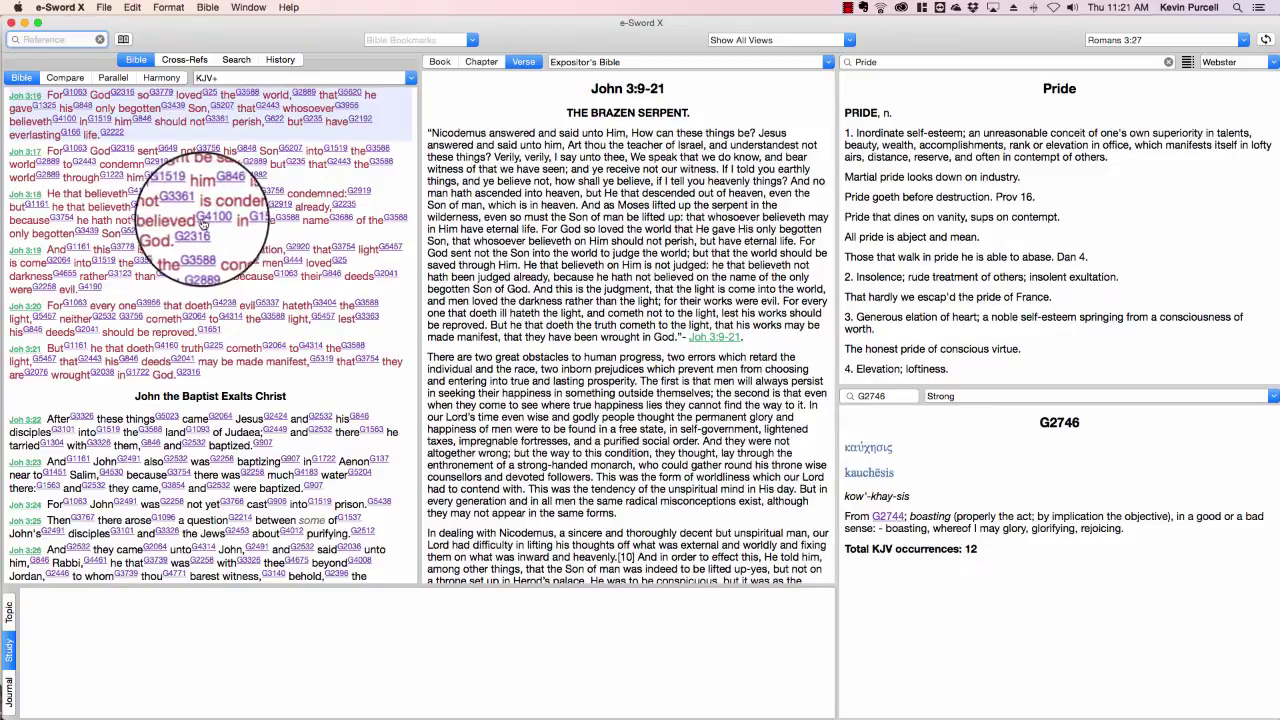
Step: Look up Strong's number G3779 for the word "so" in John 3:16 and check the available view layouts
click(163, 97)
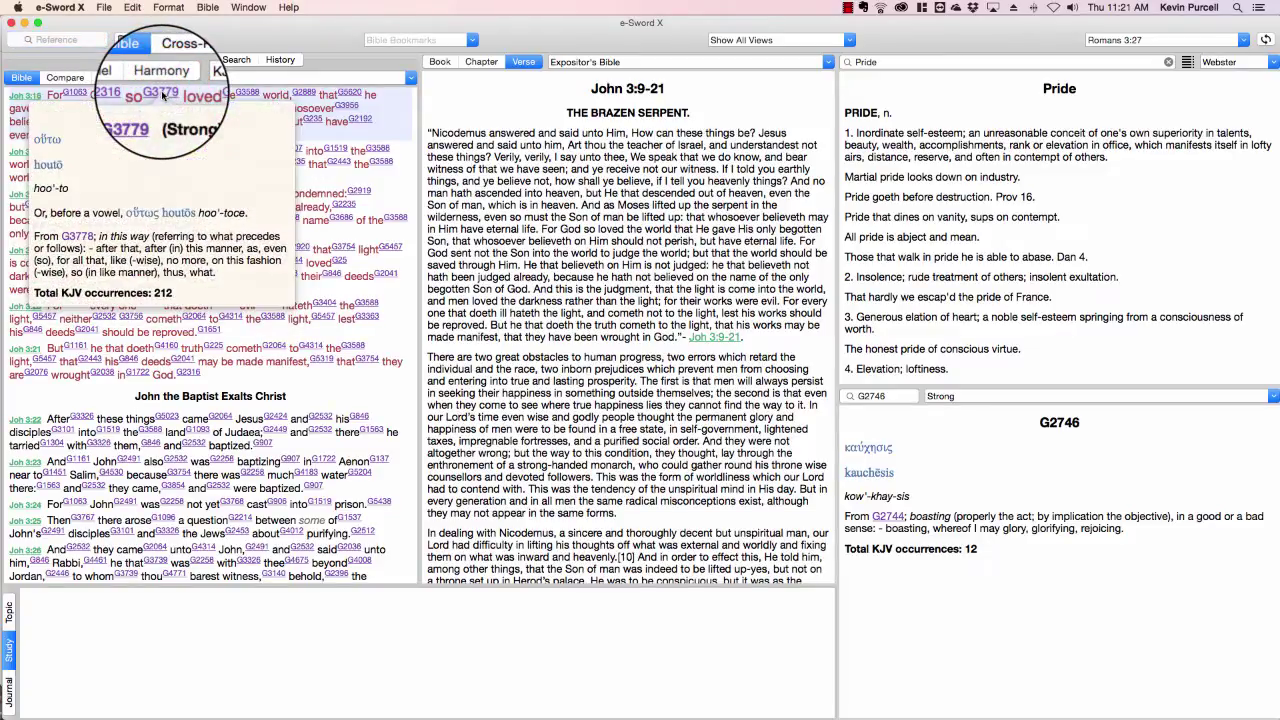
click(139, 118)
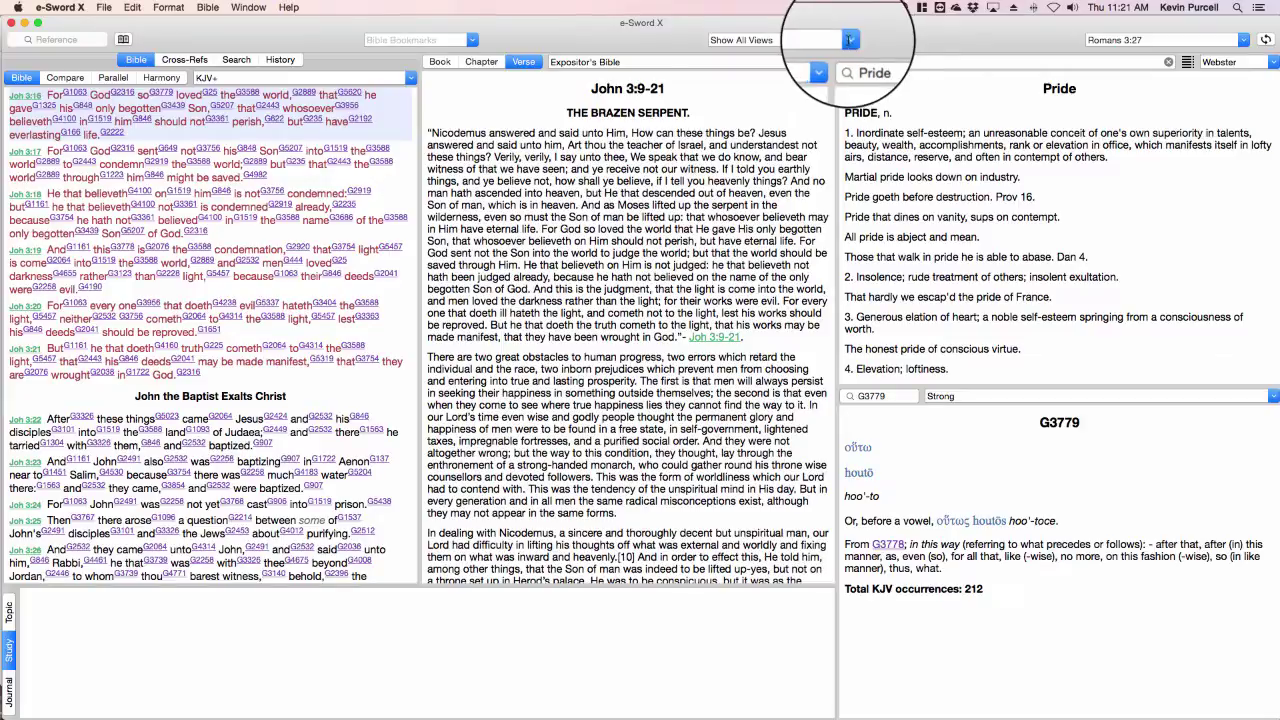
click(850, 42)
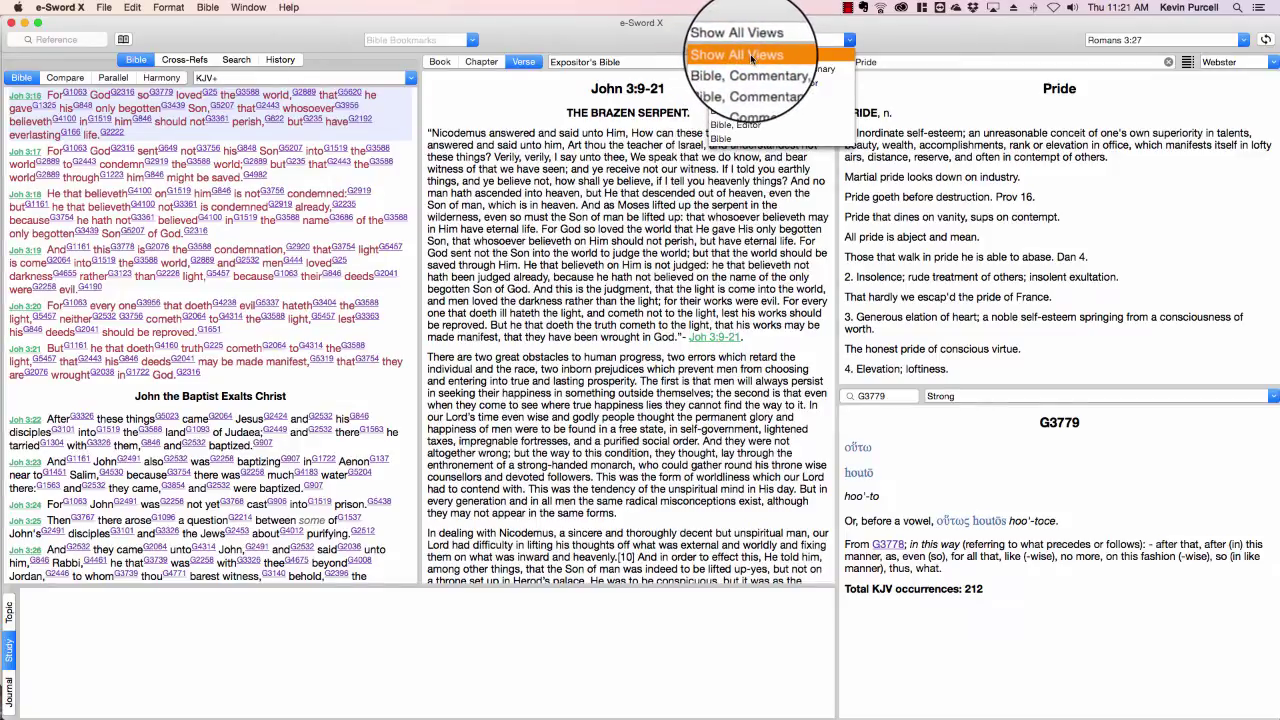
click(590, 218)
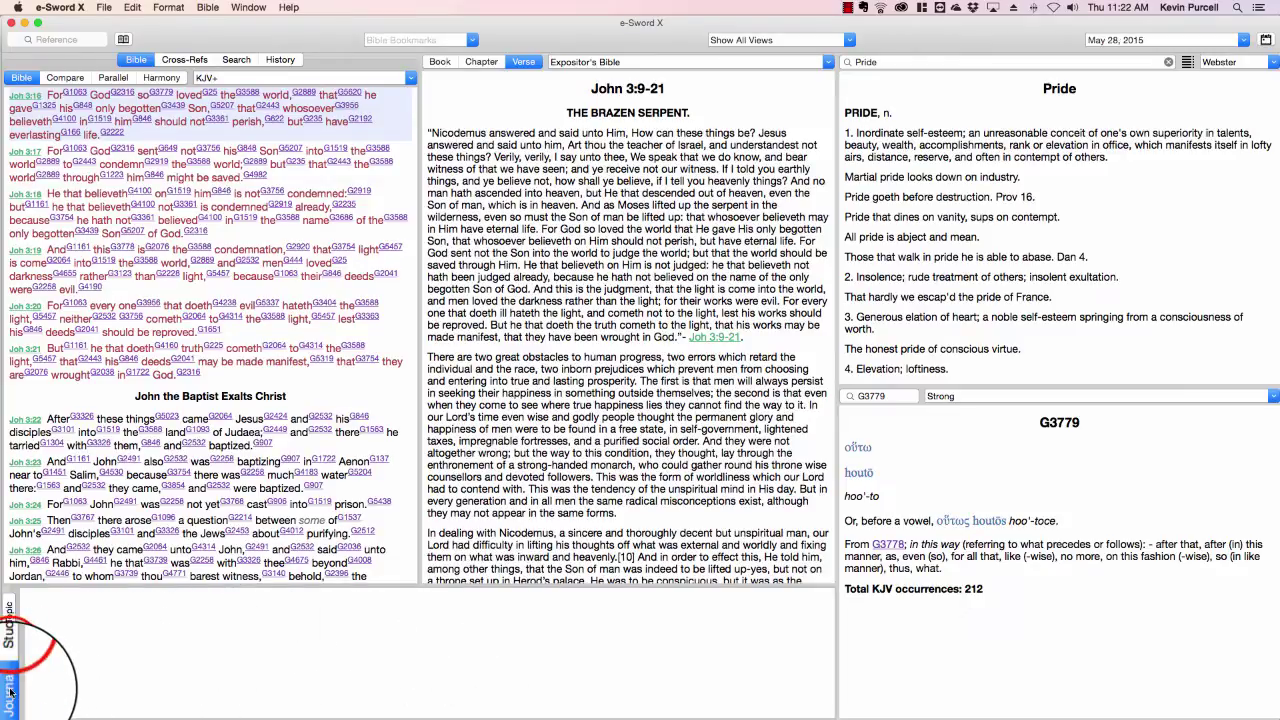
Step: Examine the study and topic note editors, including the topic note's title prompt and the list of topic notes
click(10, 650)
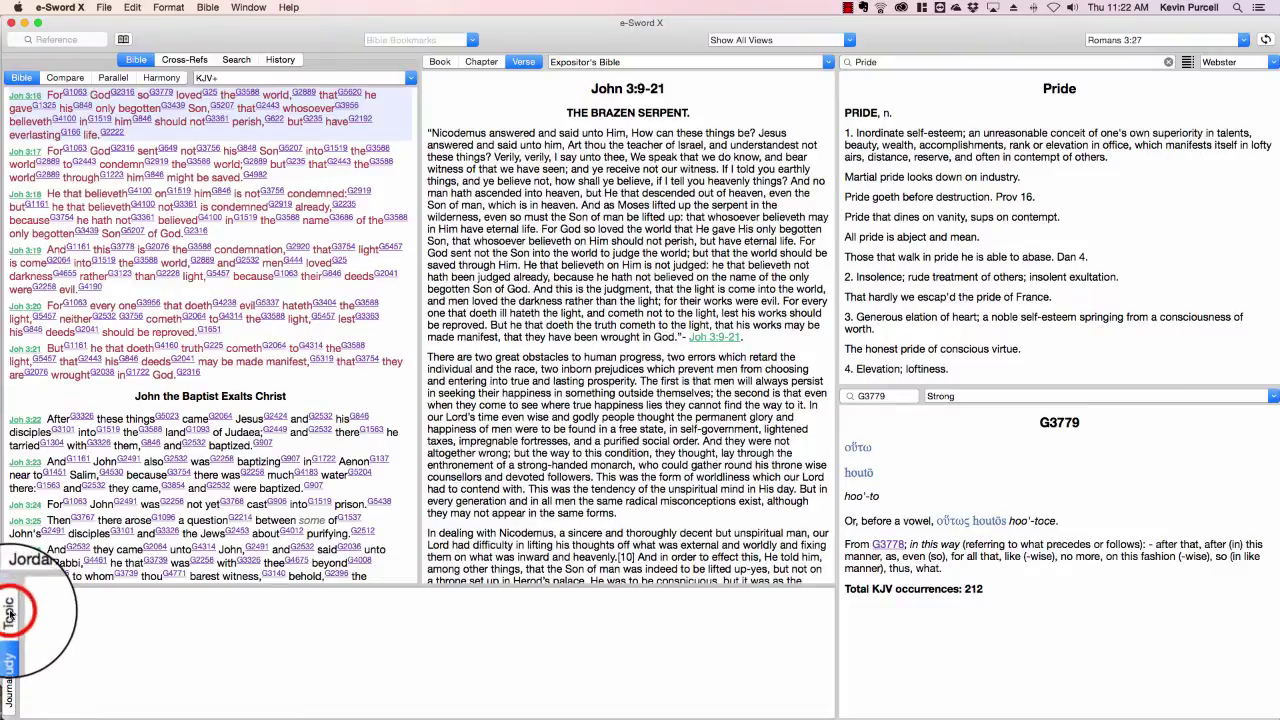
click(8, 605)
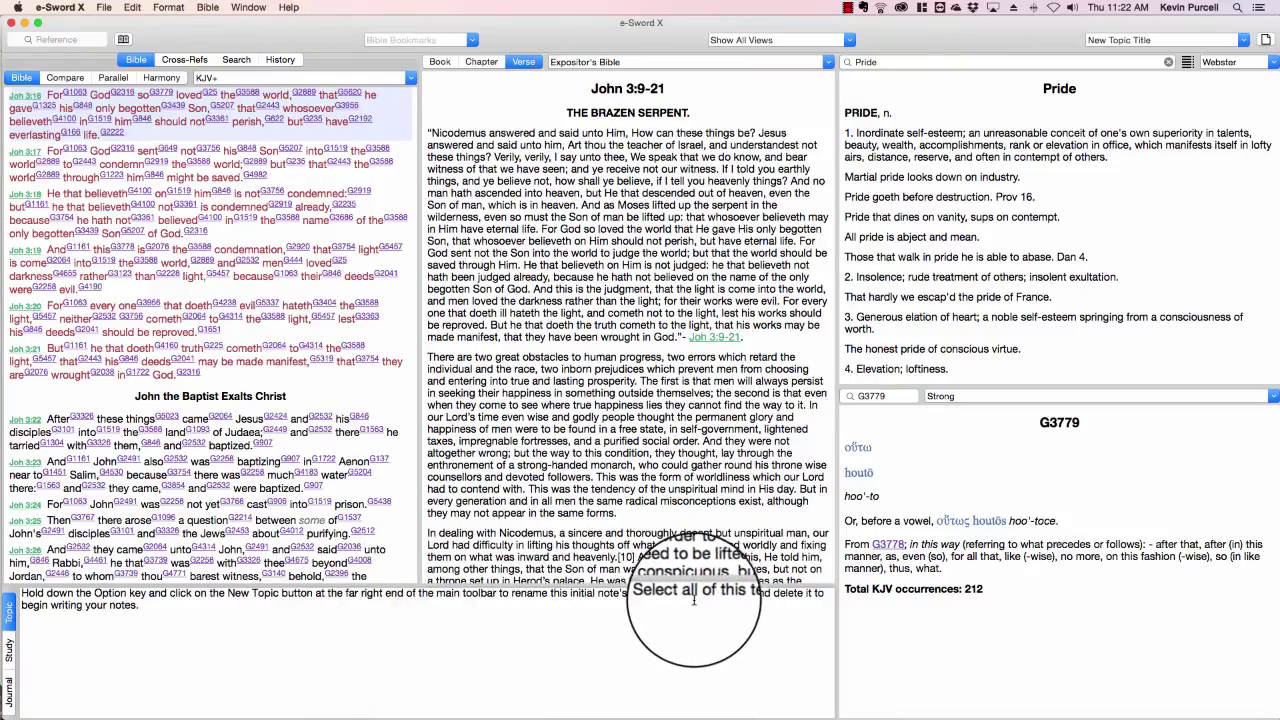
alt+click(1265, 40)
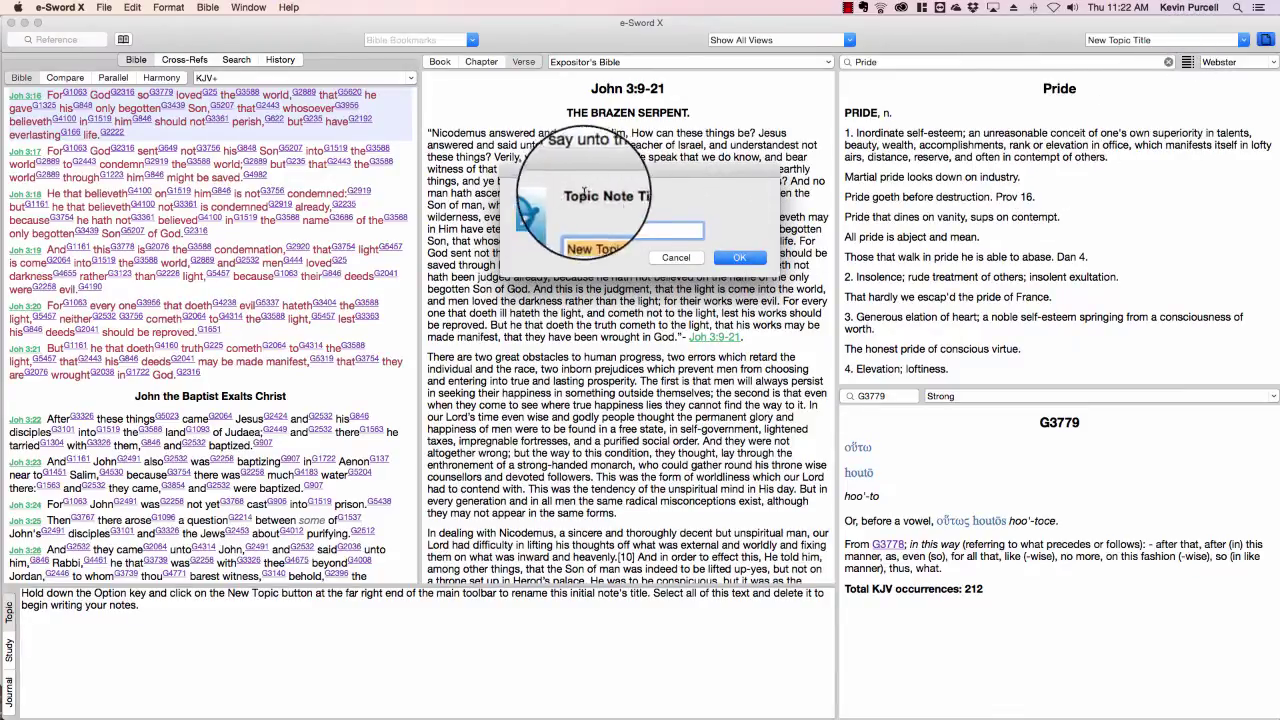
click(678, 258)
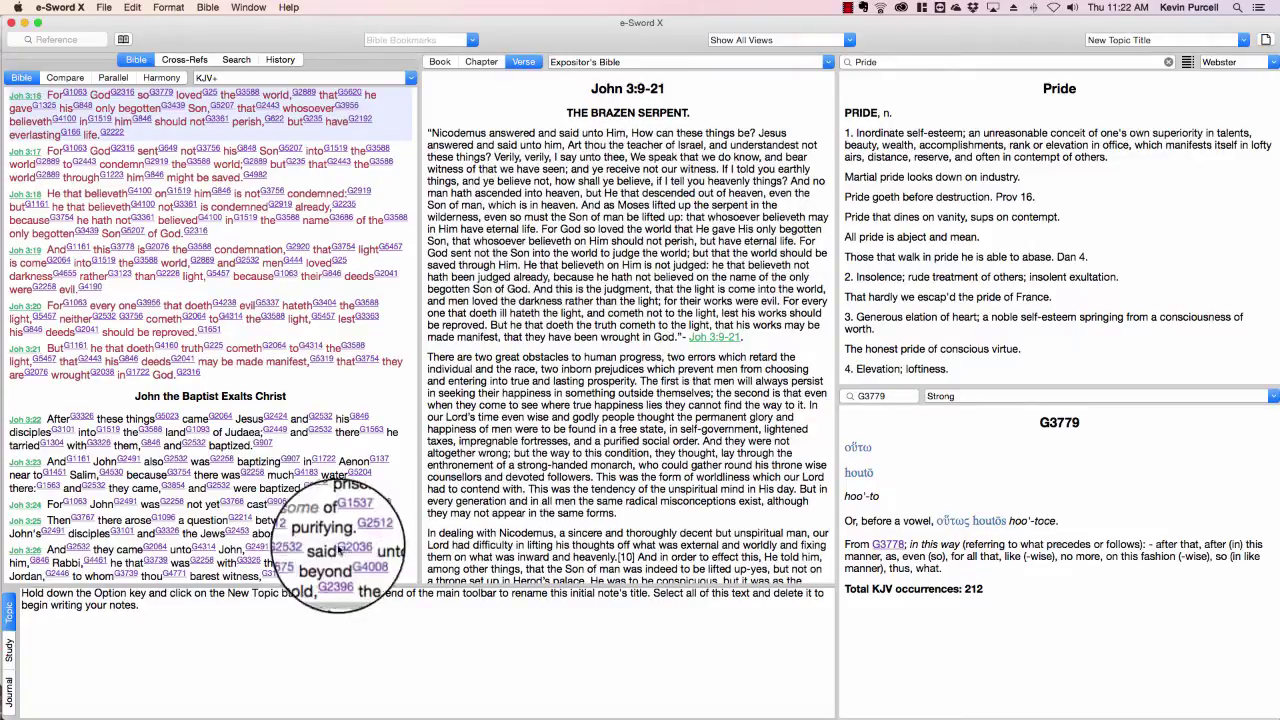
click(1243, 41)
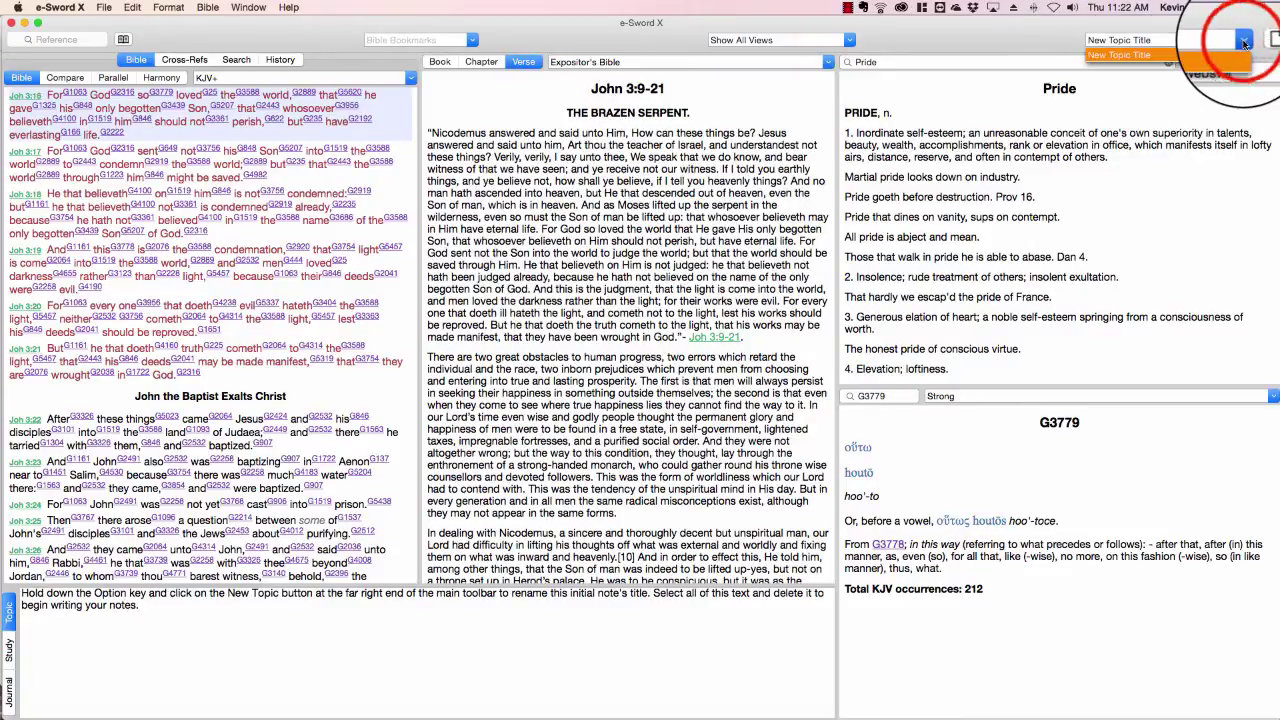
click(1243, 41)
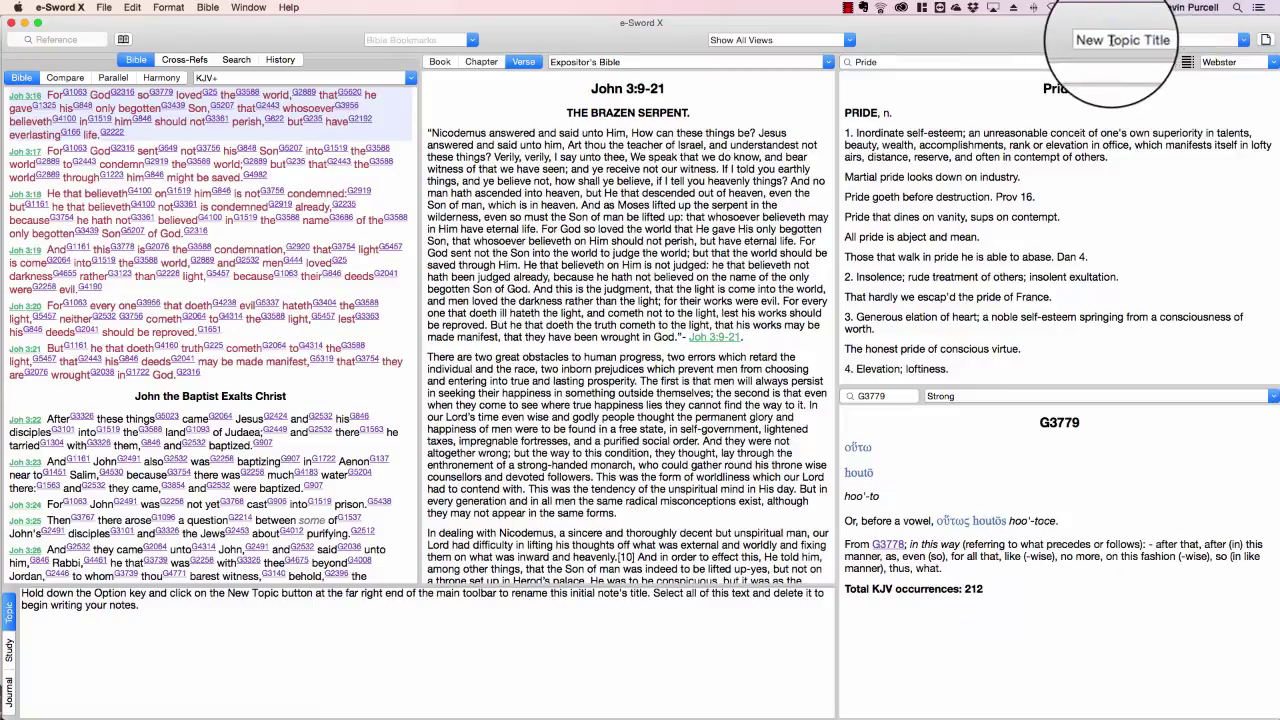
Step: Write the study note "John 3:16 is the most popular Bible verse in the world." and preview its verse link
click(9, 651)
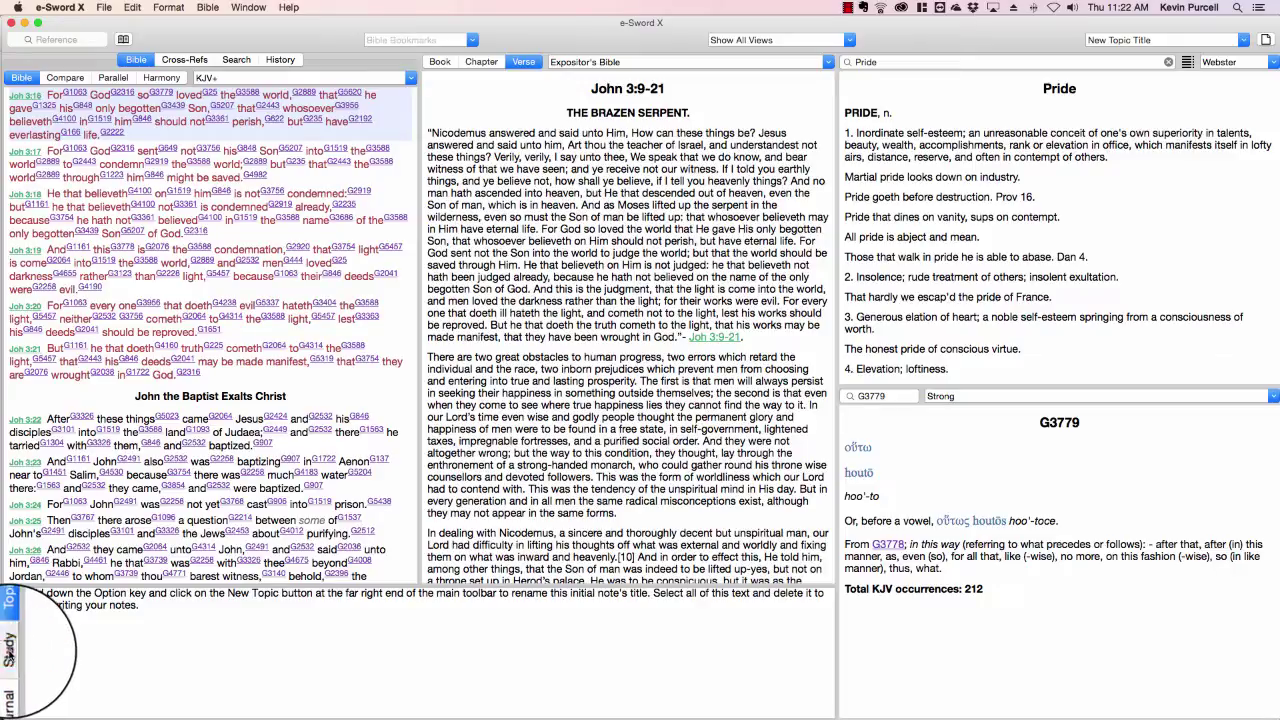
click(60, 640)
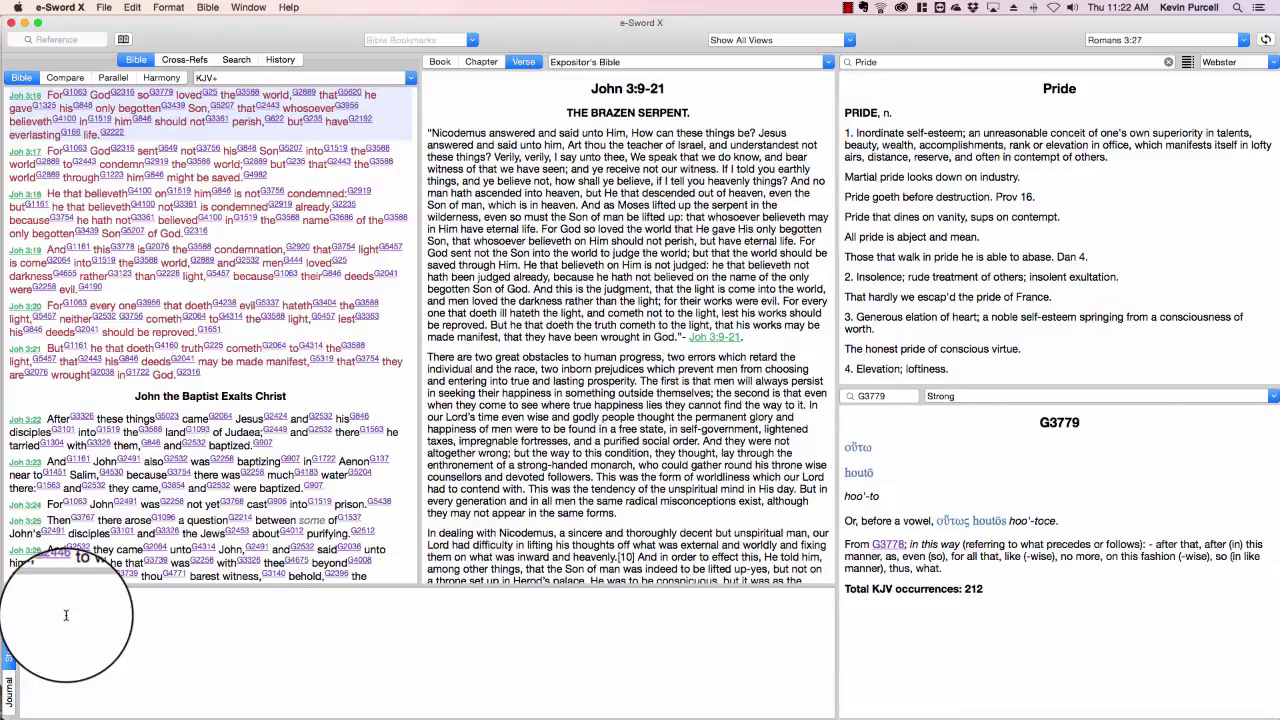
text(Jo)
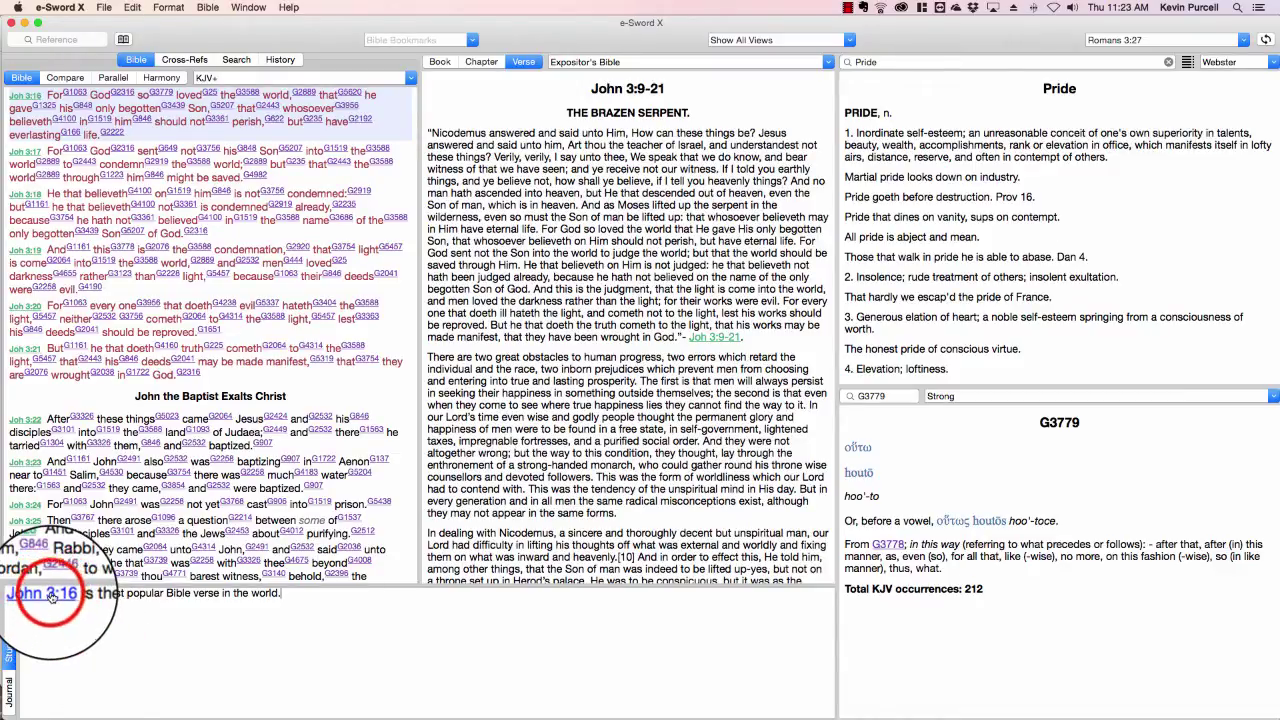
mouse_move(45, 593)
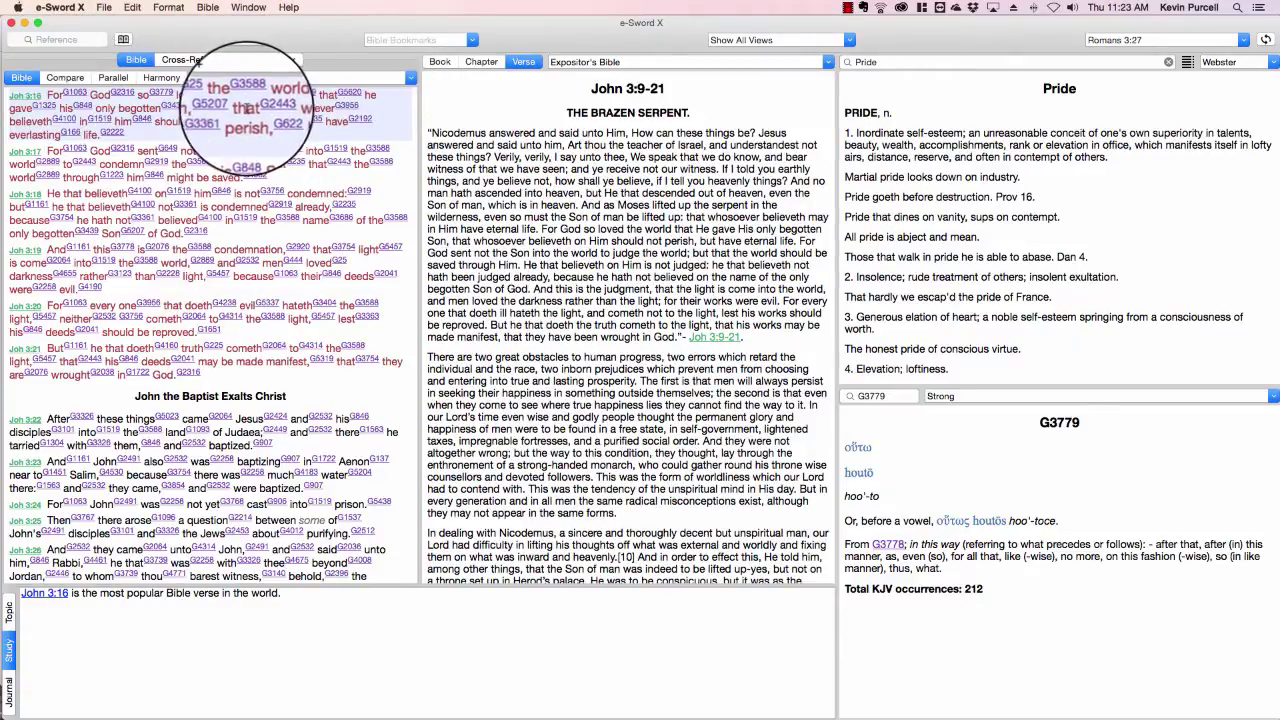
Step: Review the cross-references for John 3:16, the search results and the verse history, and return to the Bible text
click(180, 60)
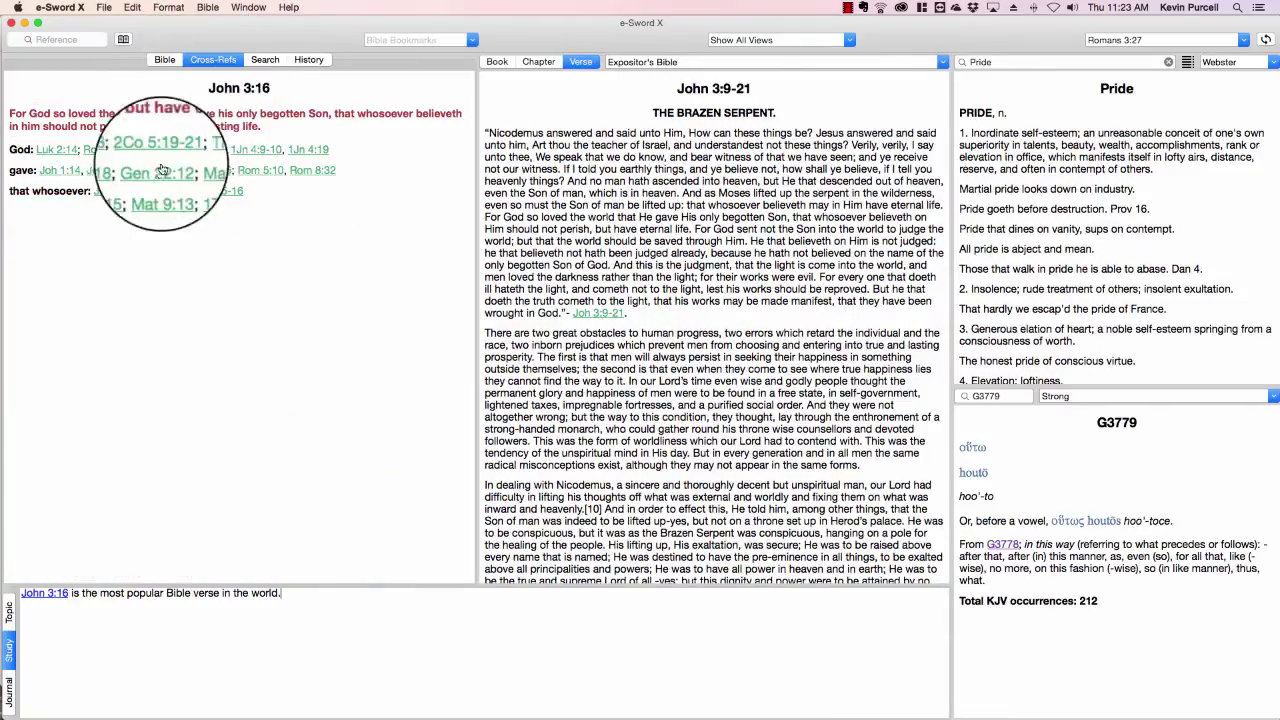
click(264, 60)
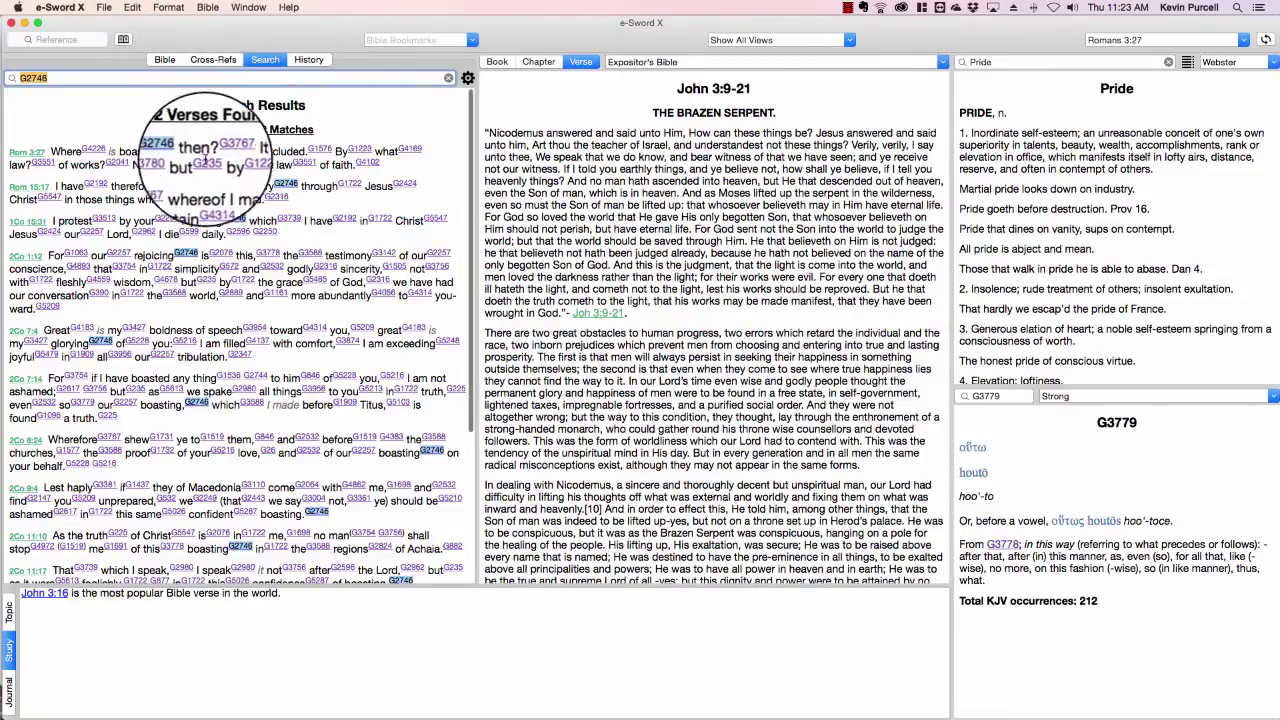
click(308, 60)
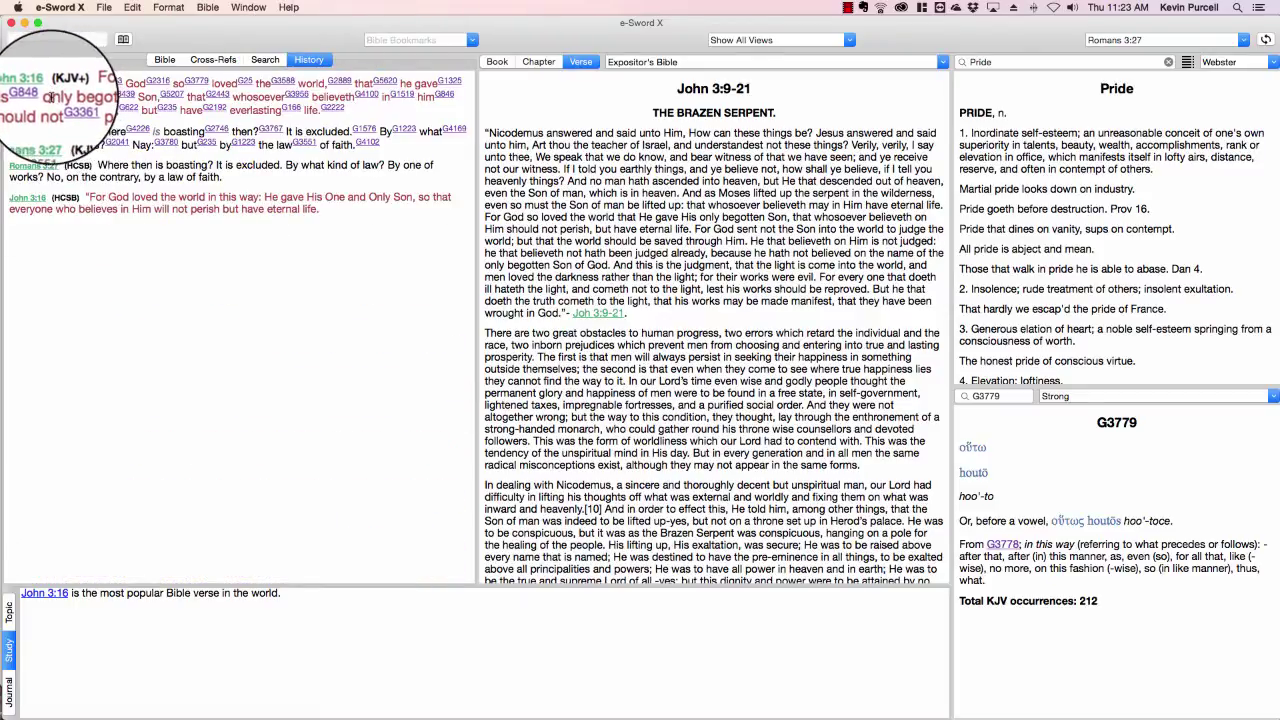
click(158, 60)
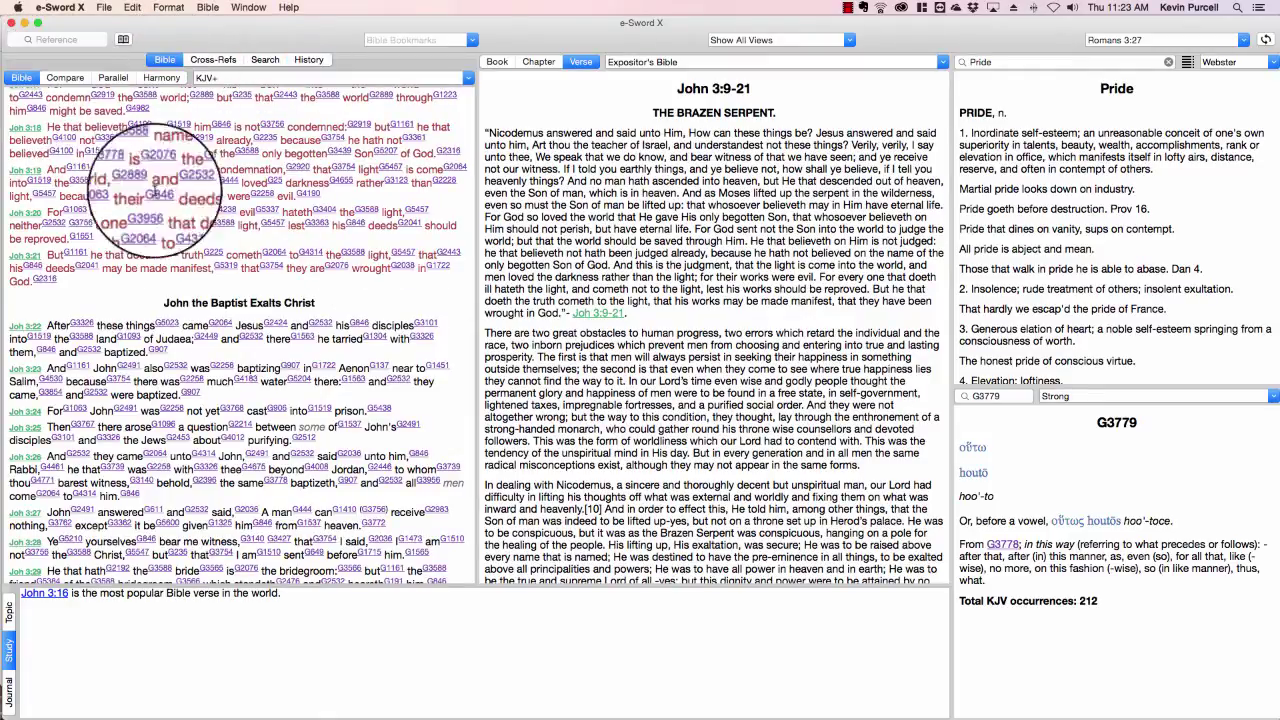
Step: Compare translations of John 3:16 and read through John 3 in parallel Bible columns
click(60, 79)
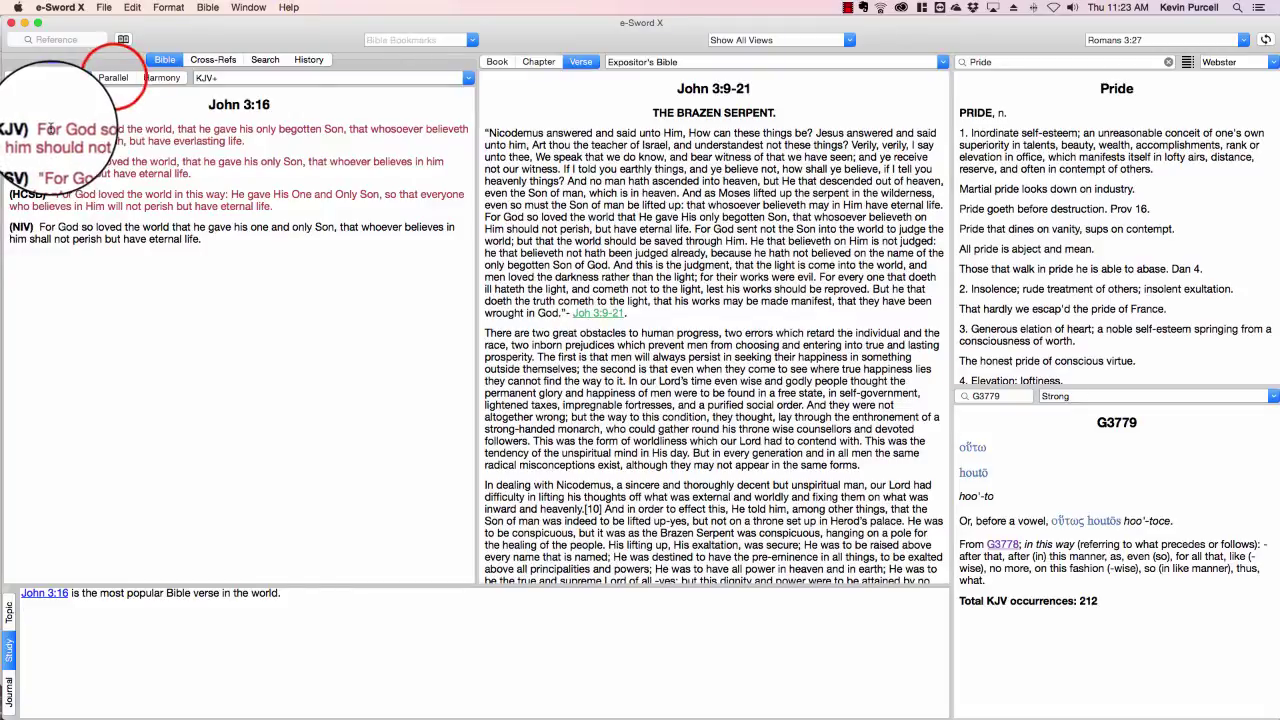
click(115, 79)
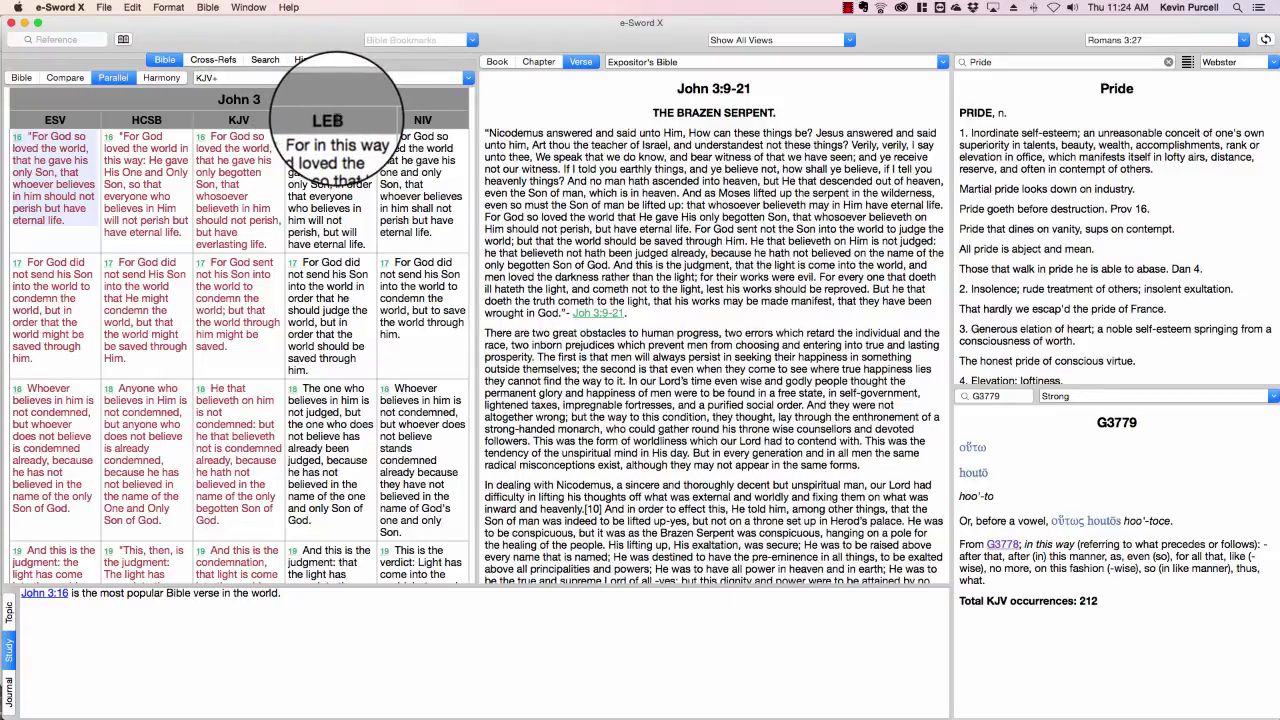
scroll(335, 175, up, 5)
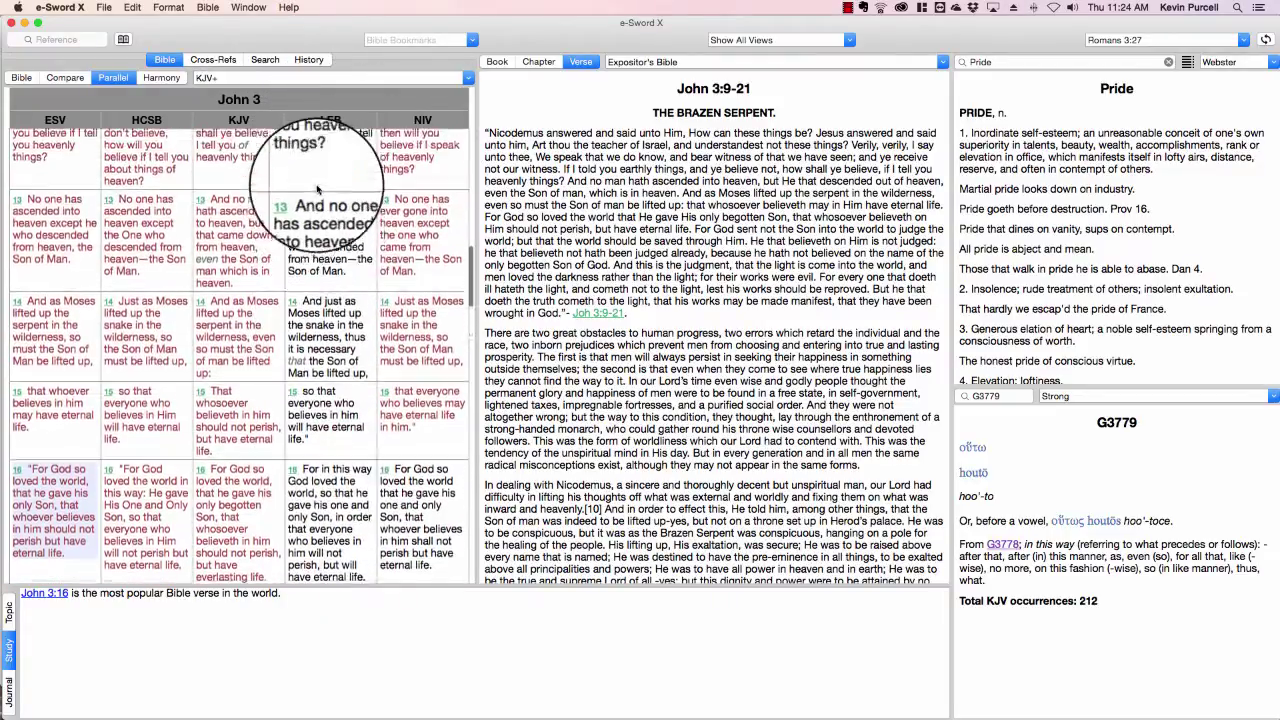
scroll(318, 190, up, 2)
scroll(318, 190, down, 6)
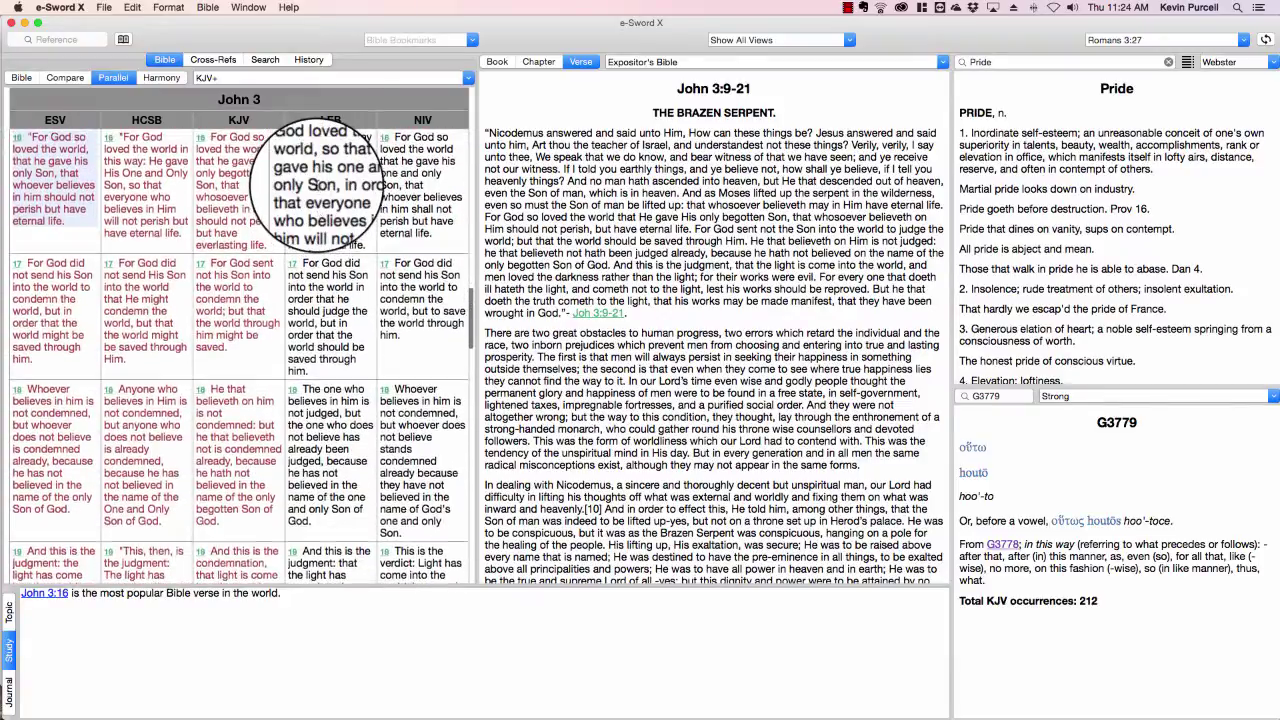
Step: Examine the Gospel harmony for the John 3 passage surrounding verse 16
click(161, 77)
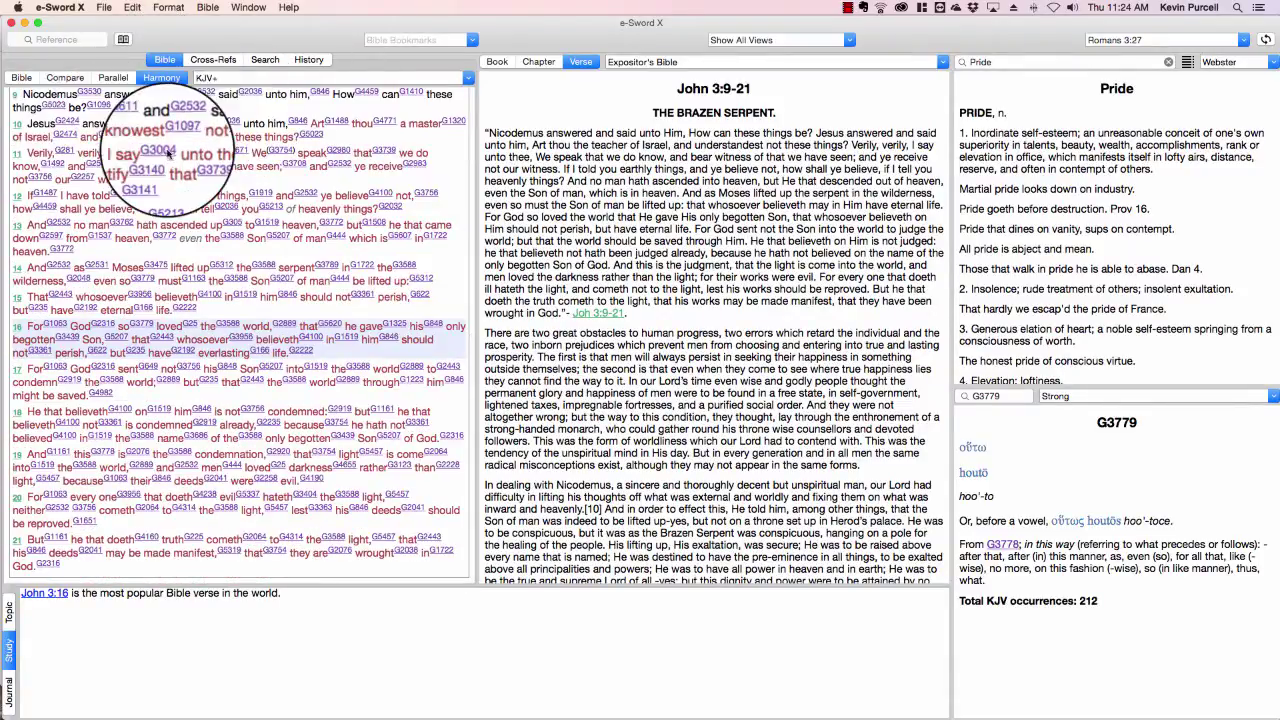
scroll(195, 125, up, 5)
scroll(168, 153, up, 8)
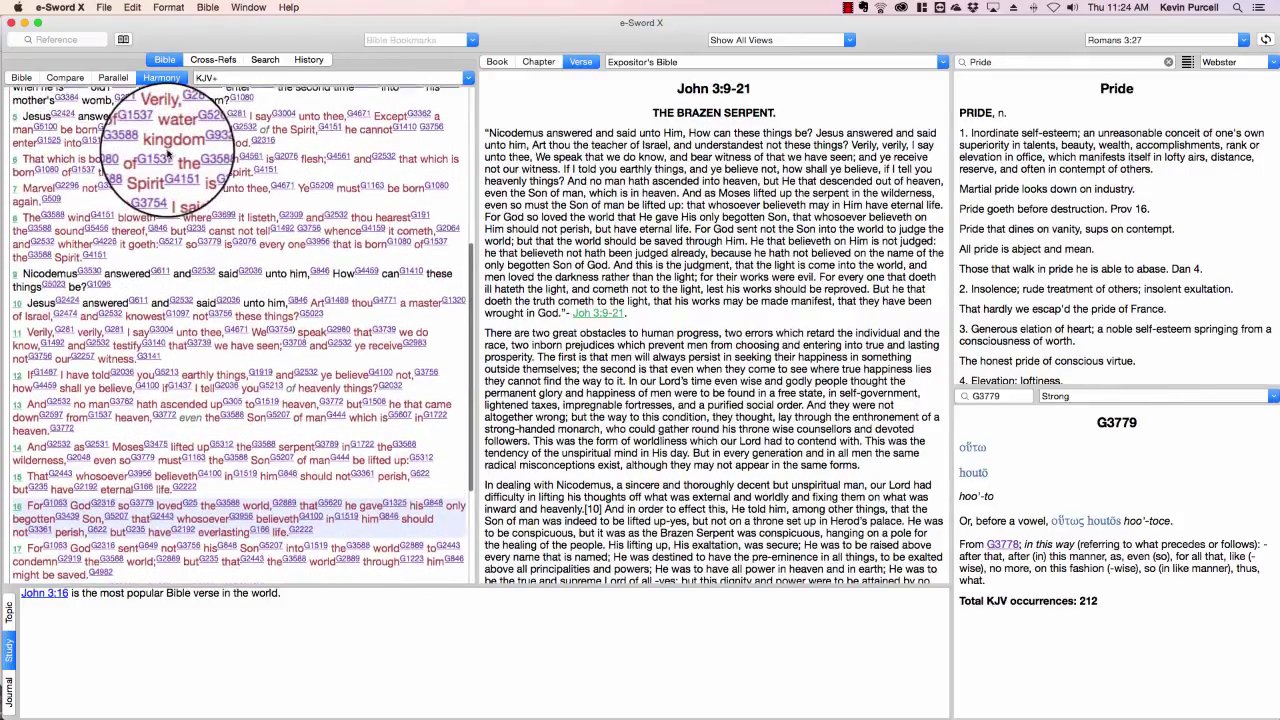
scroll(168, 155, down, 11)
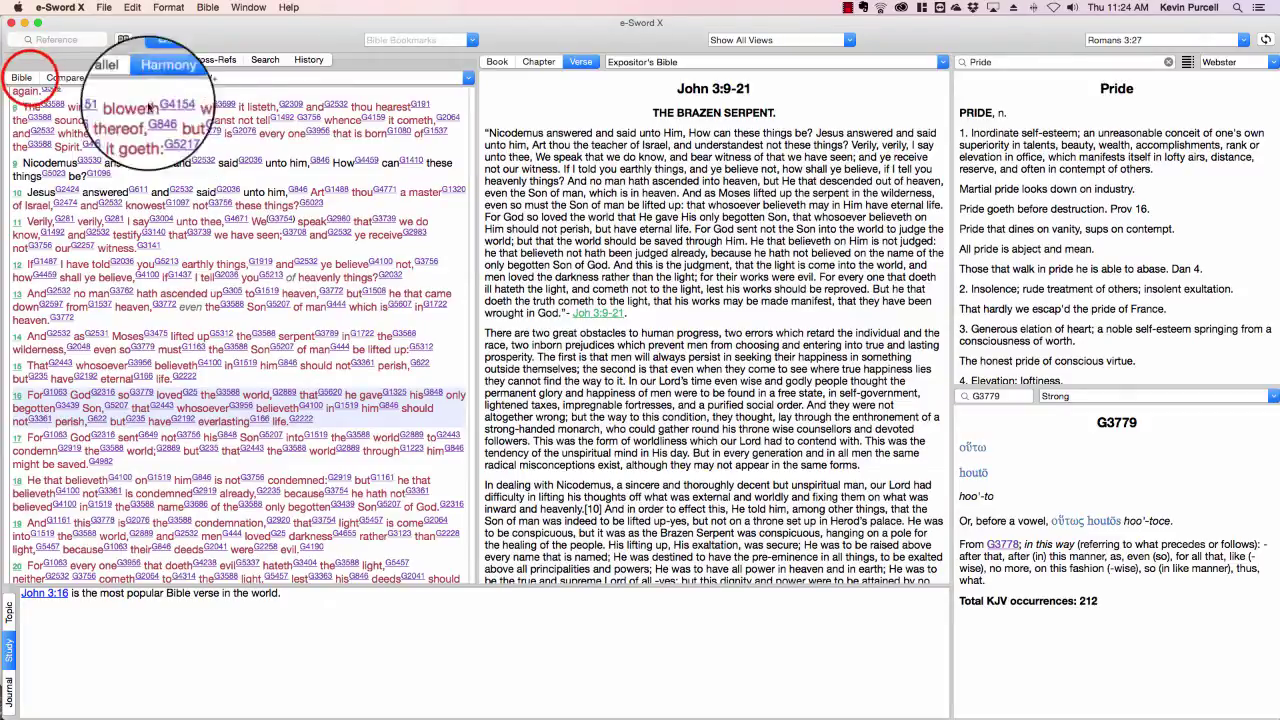
Step: Return to the single Bible text view and switch the translation to ESV around John 3:16
click(24, 77)
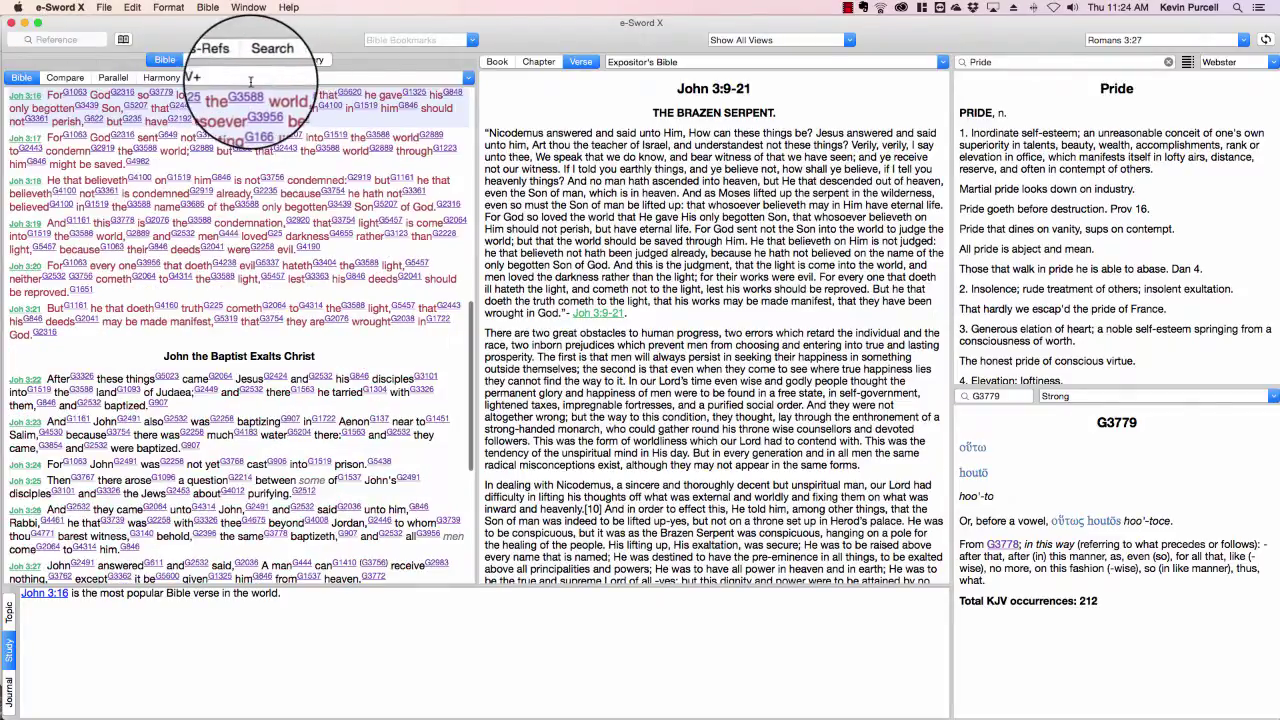
click(466, 77)
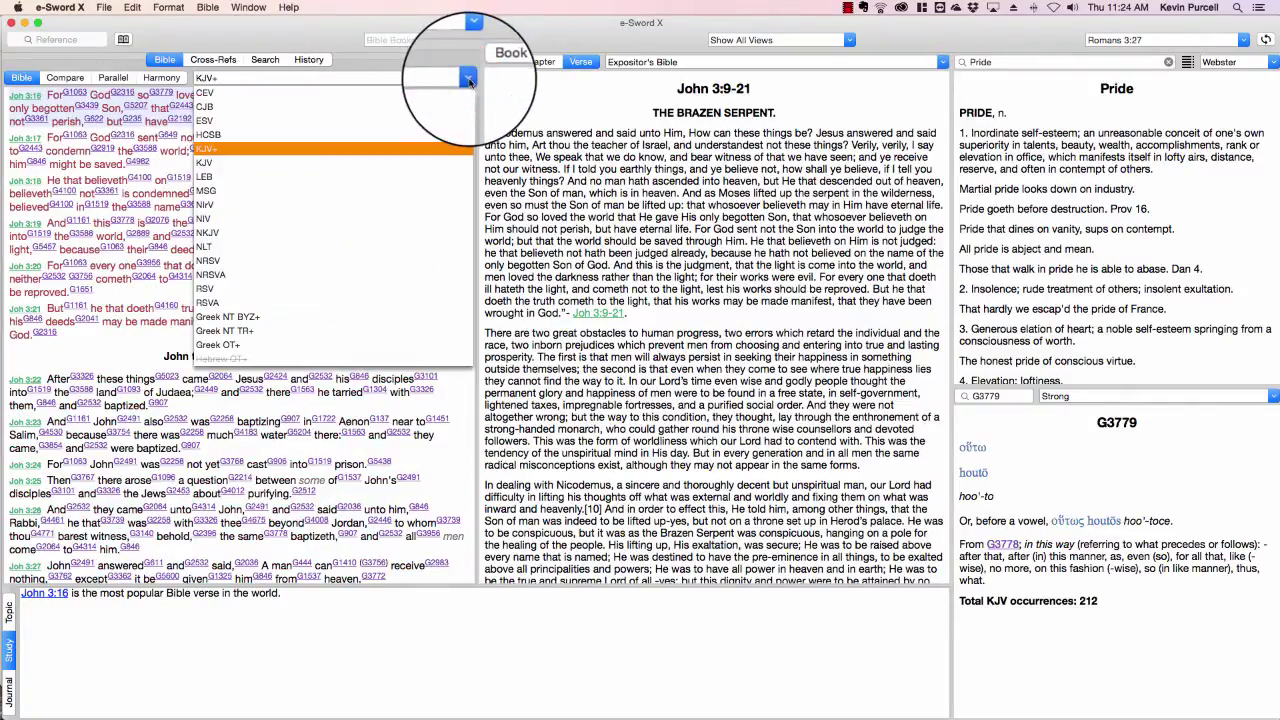
click(205, 121)
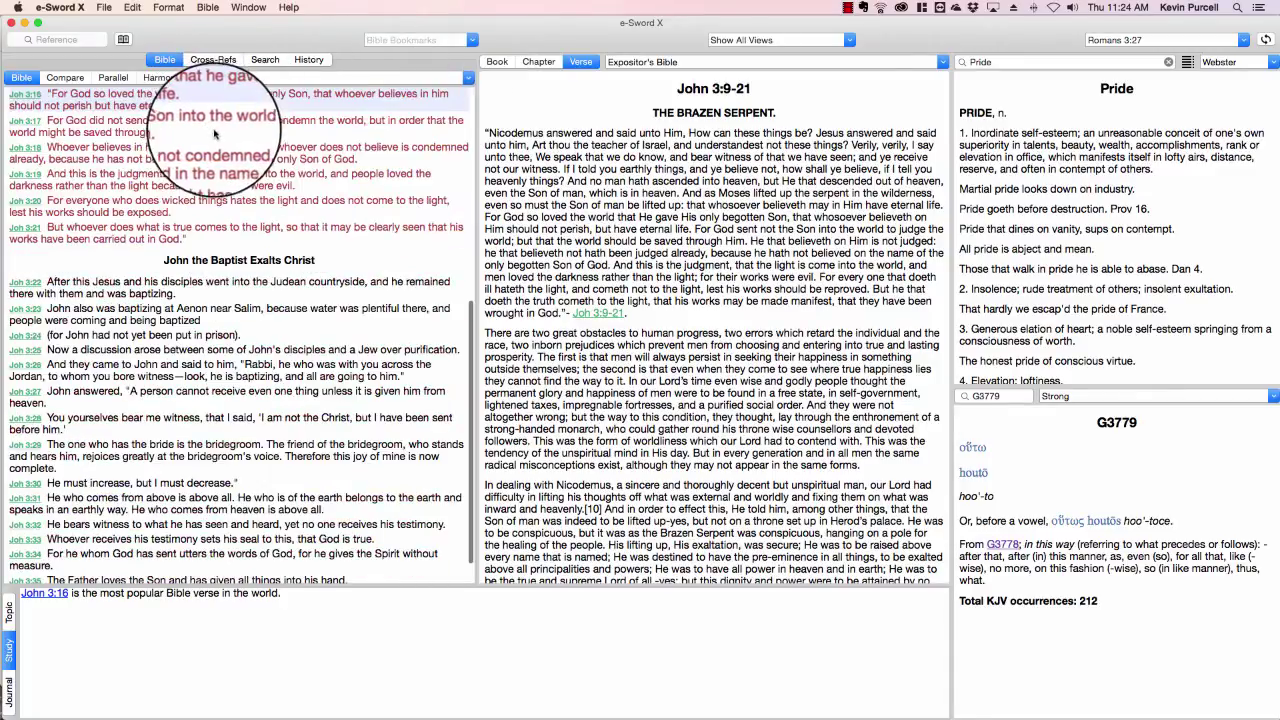
scroll(172, 158, up, 3)
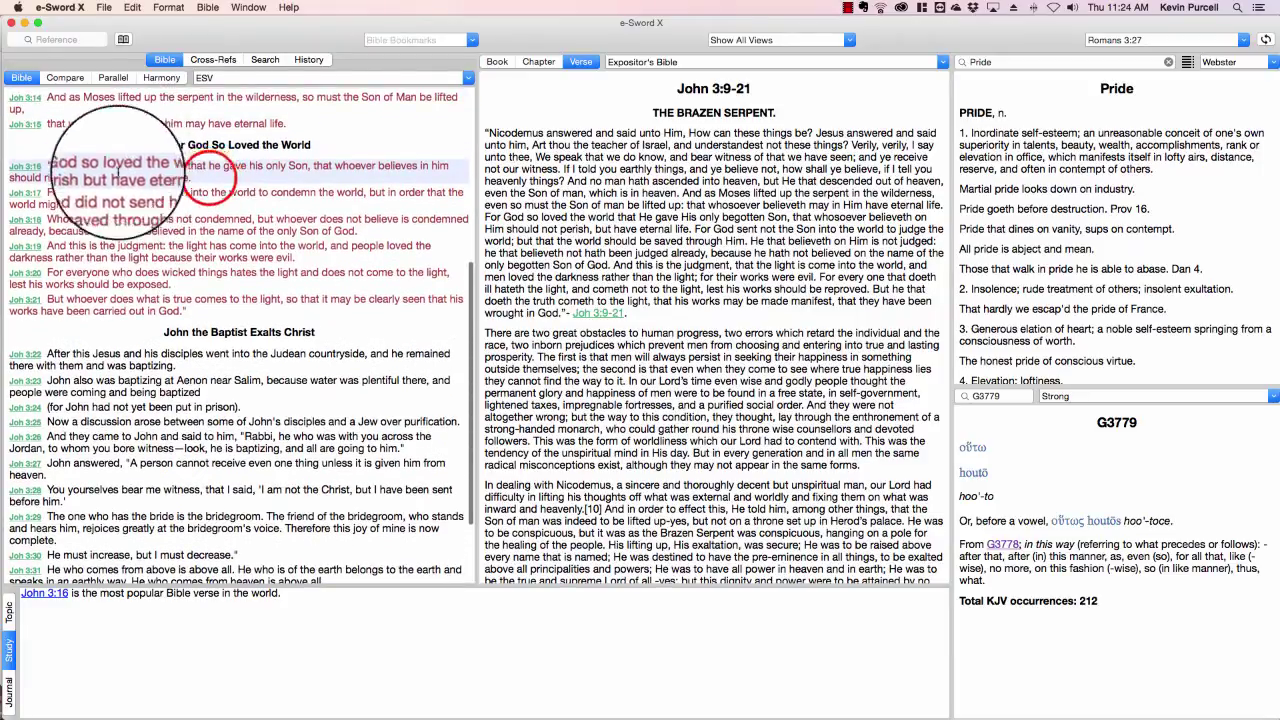
Step: Select the text of John 3:16, review the copy and paste actions available for it, and clear the selection
triple_click(43, 166)
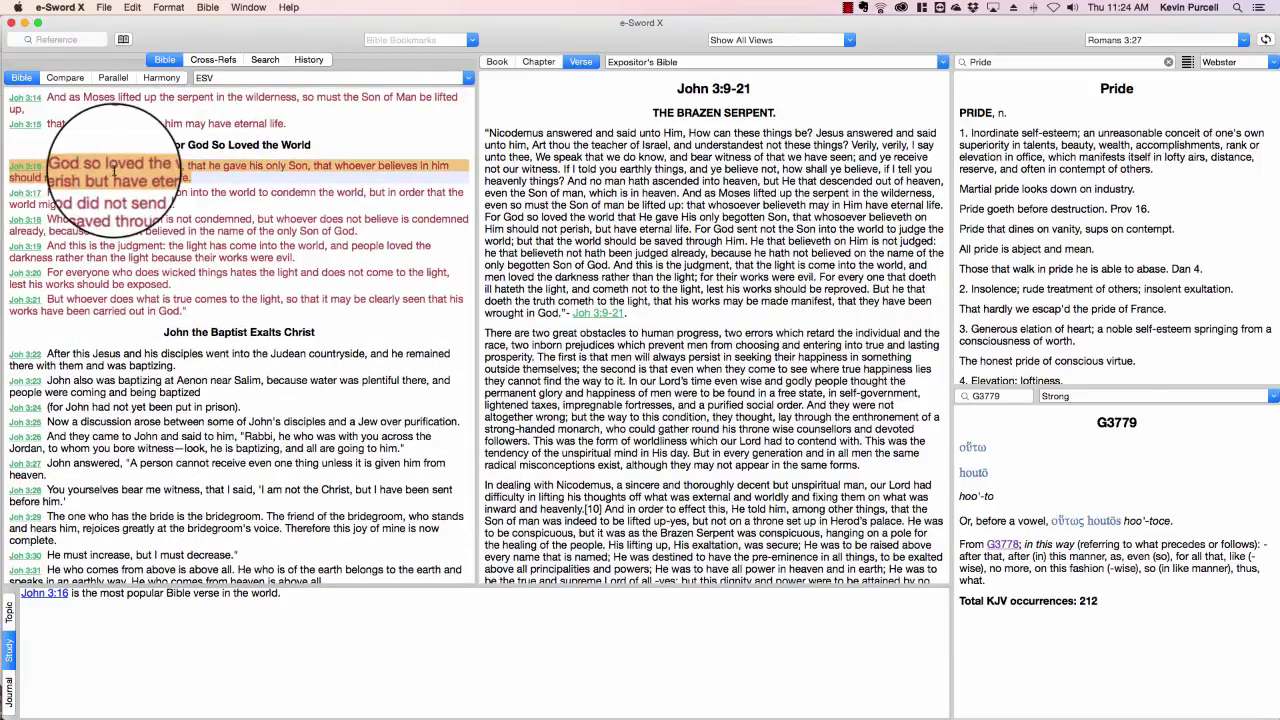
right_click(115, 175)
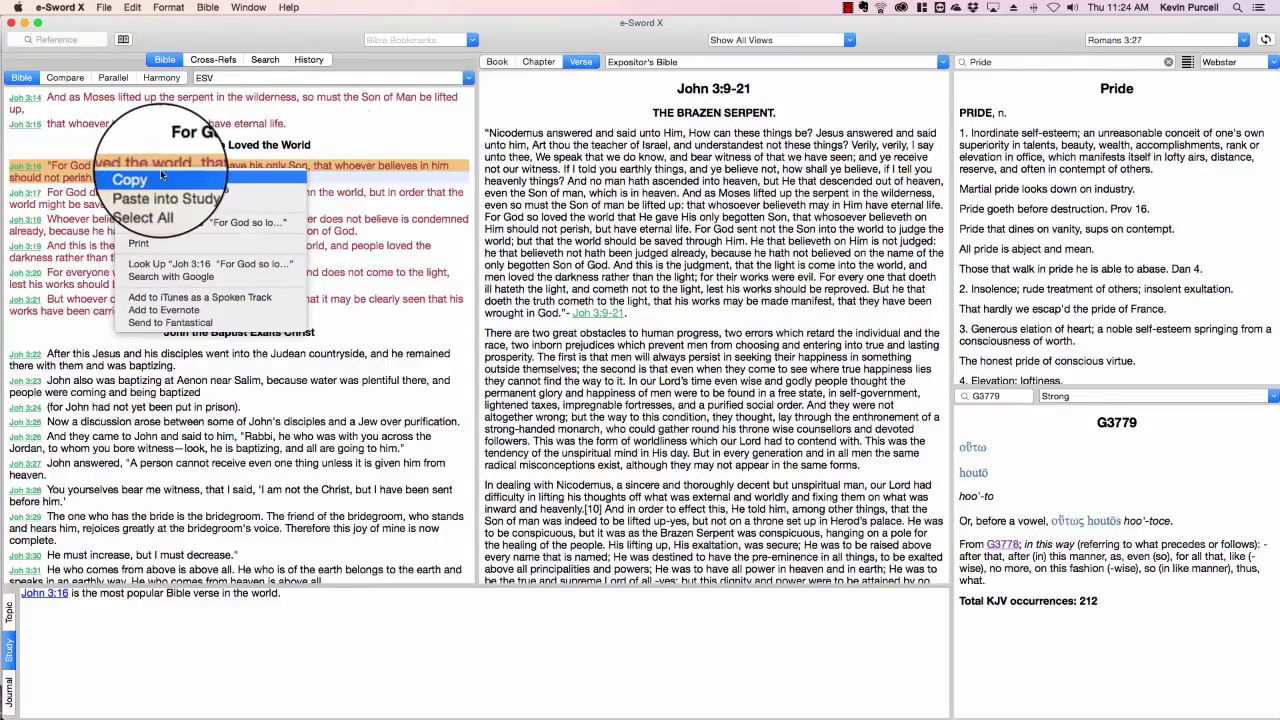
click(337, 203)
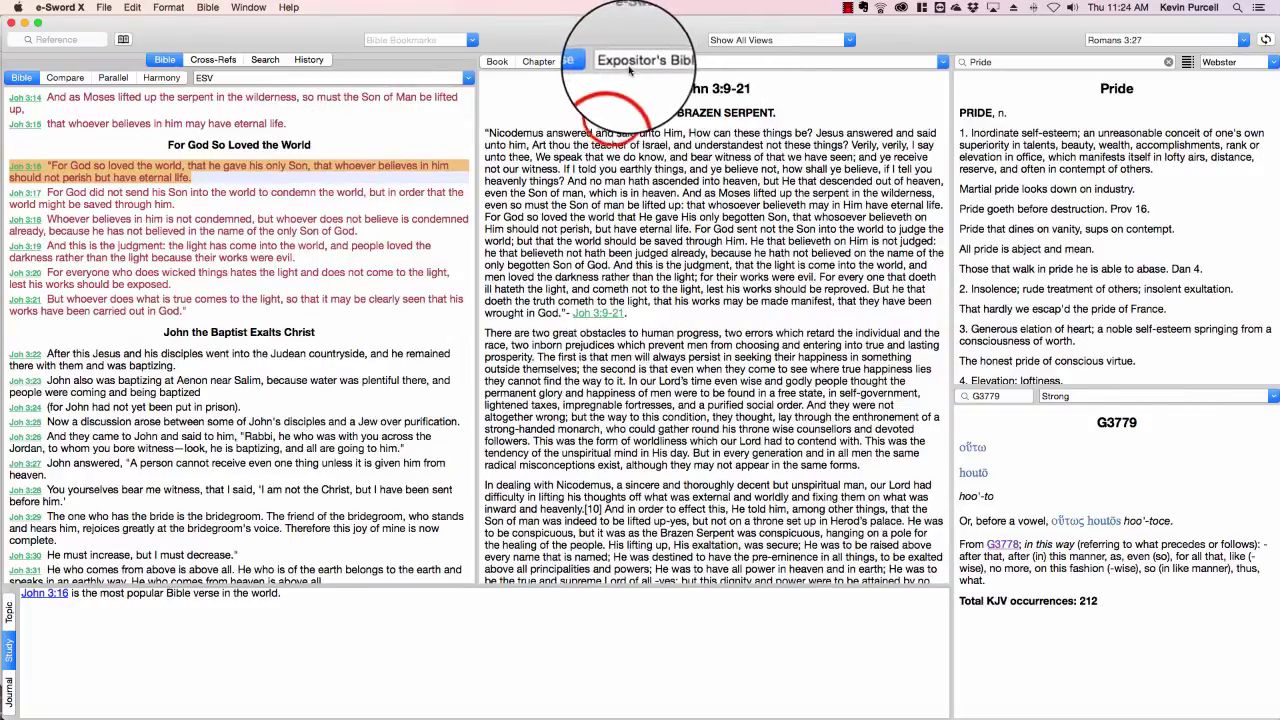
click(690, 100)
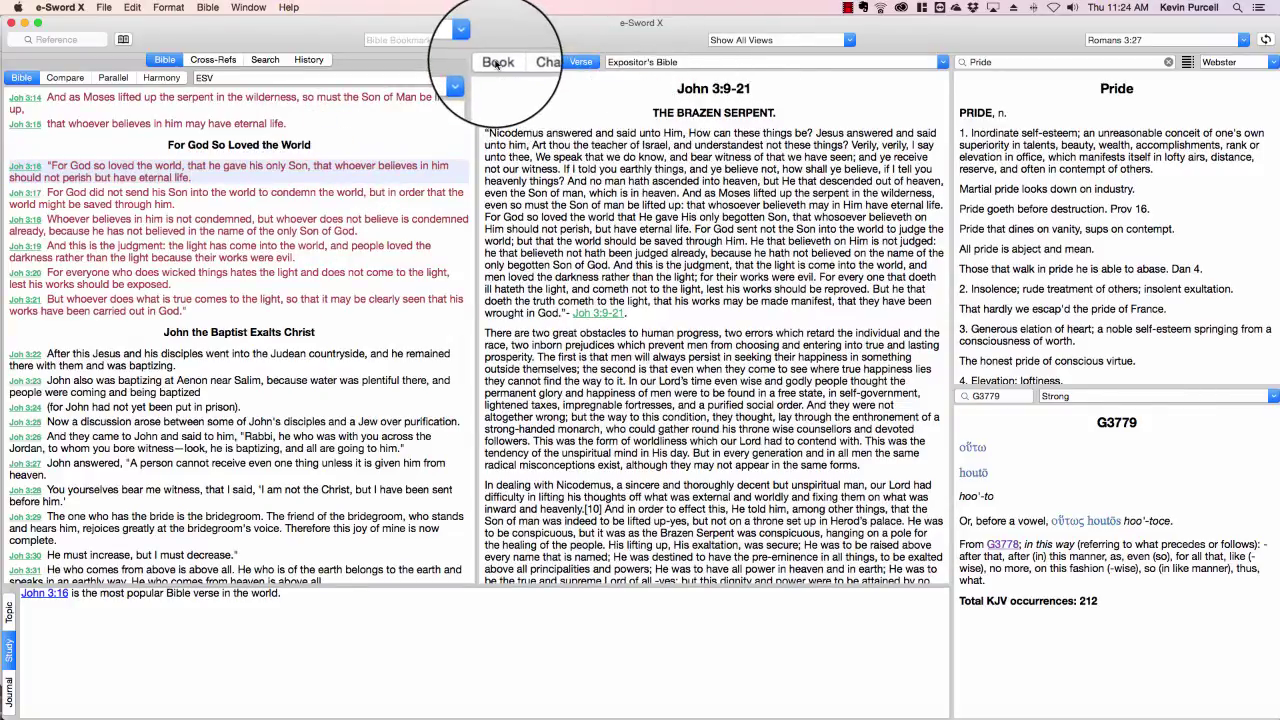
Step: Go to John 3:1 in the ESV text and read through its verse commentary in Expositor's Bible
click(585, 63)
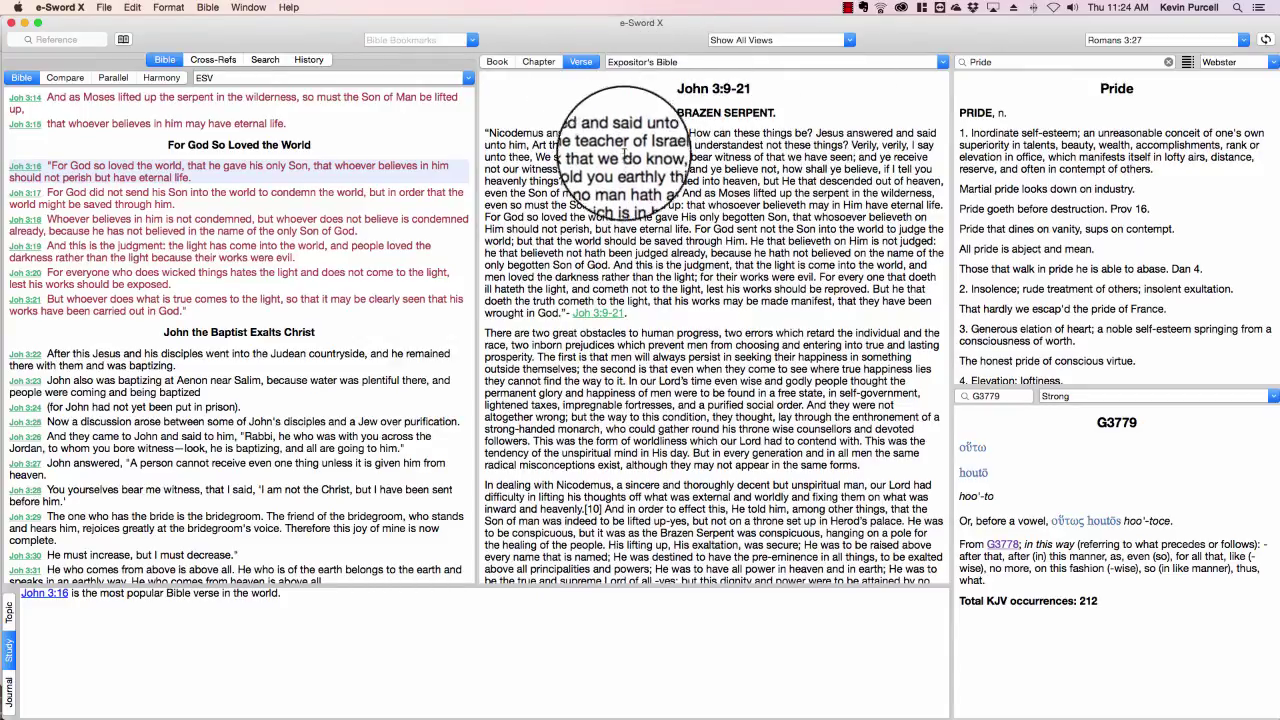
scroll(272, 188, down, 3)
scroll(272, 188, up, 6)
scroll(275, 187, up, 4)
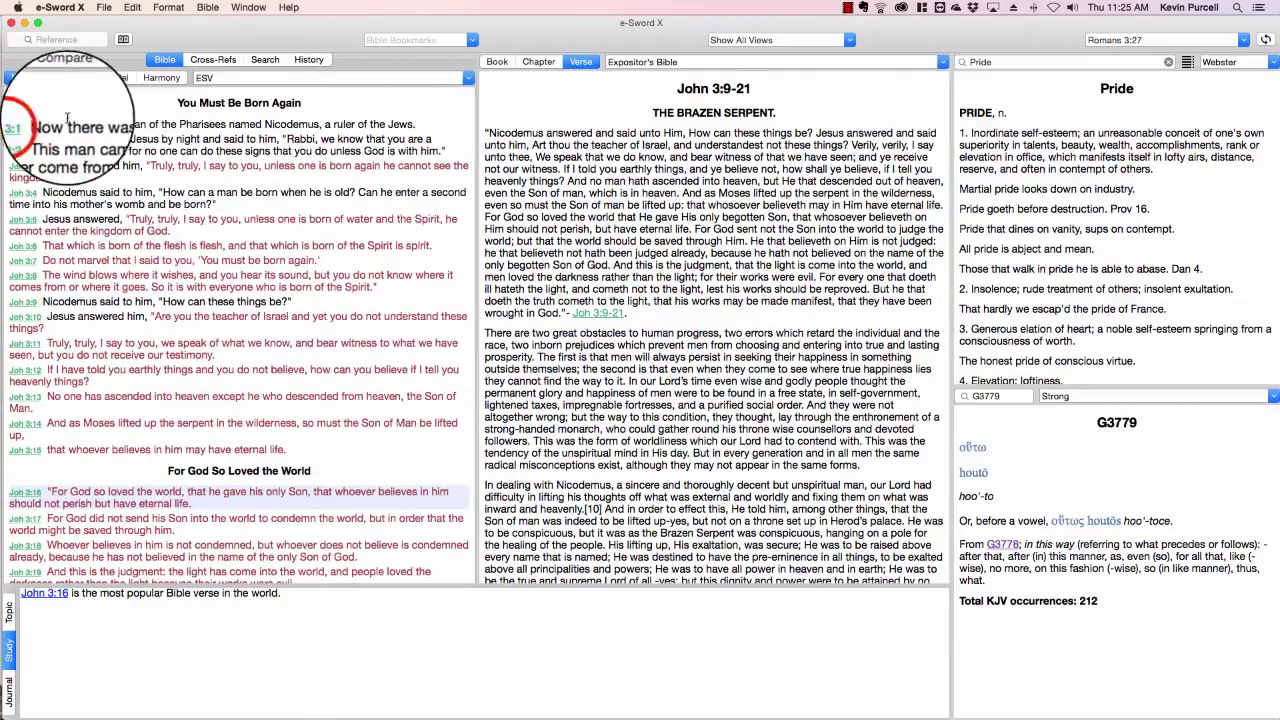
click(27, 129)
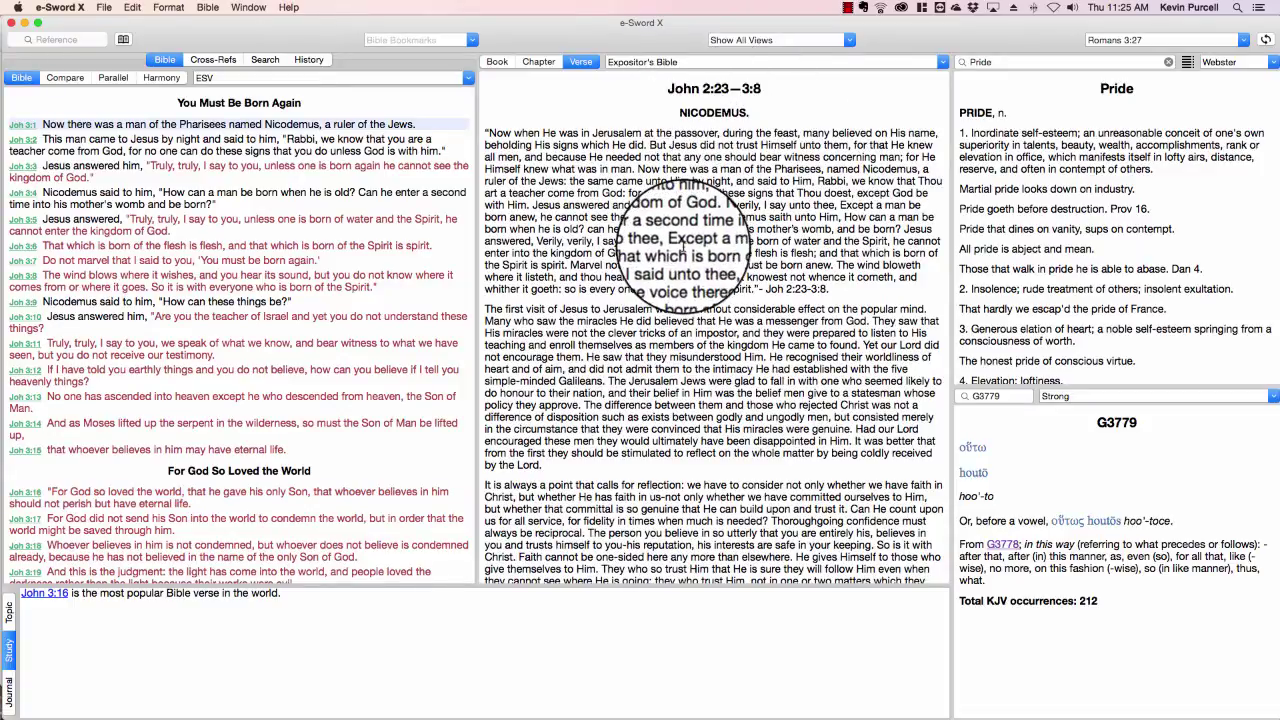
scroll(712, 268, down, 5)
scroll(650, 235, up, 10)
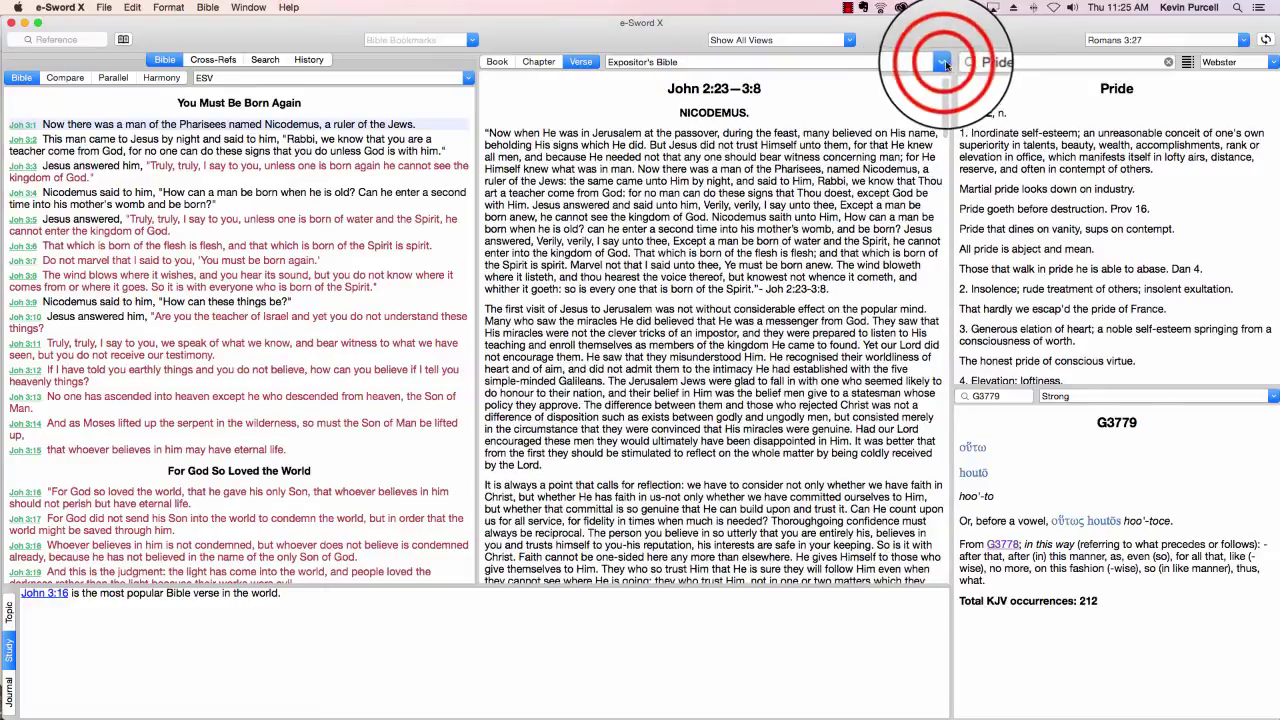
Step: Switch the John 3:1 commentary to J. Vernon McGee
click(942, 62)
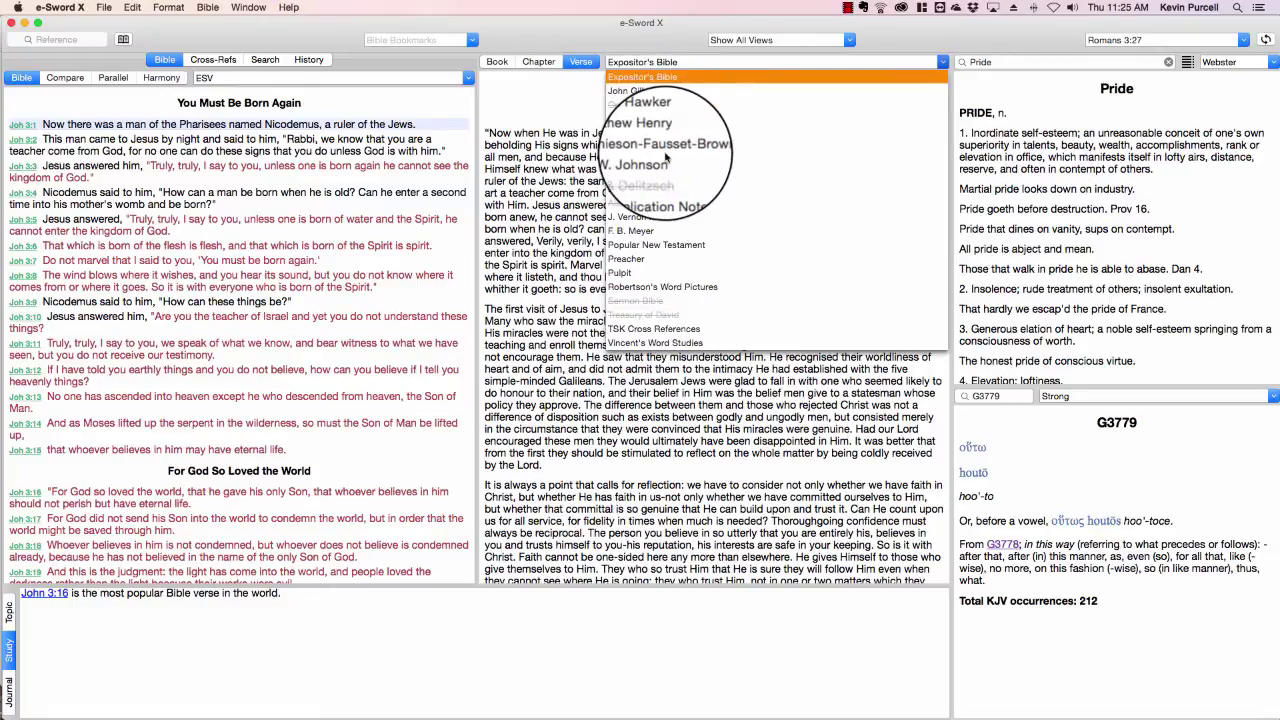
scroll(687, 265, down, 3)
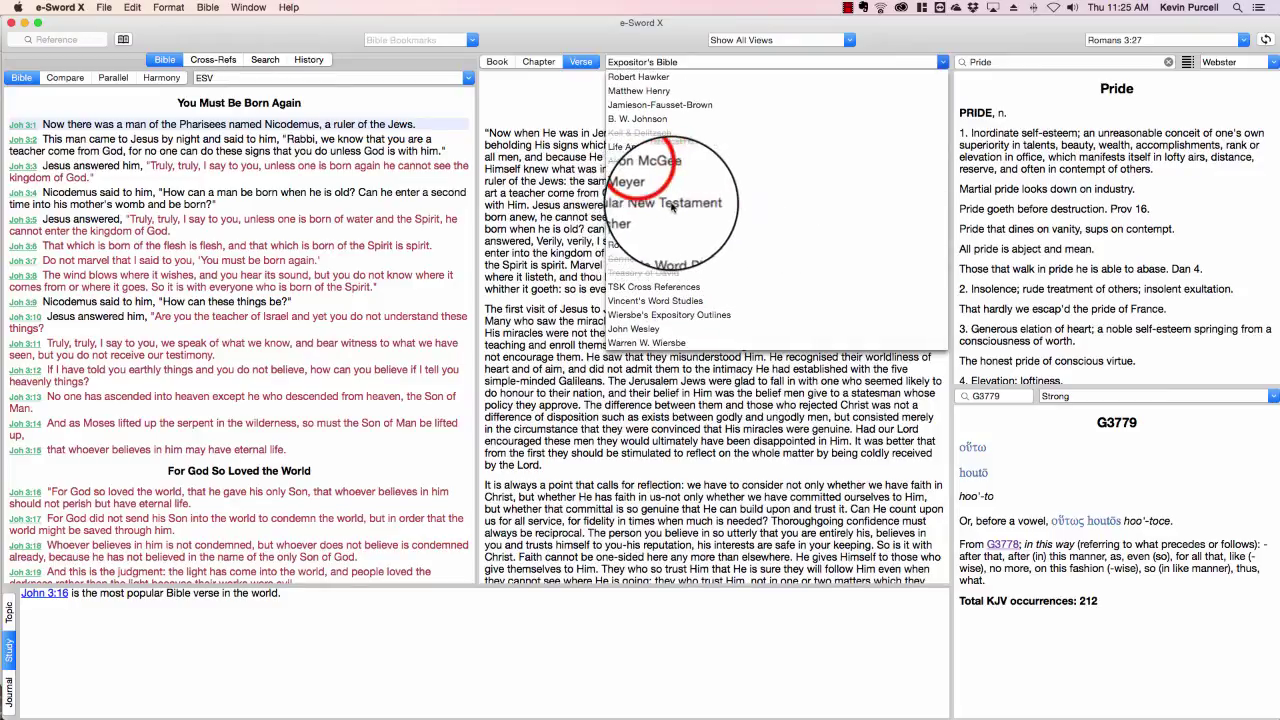
click(650, 178)
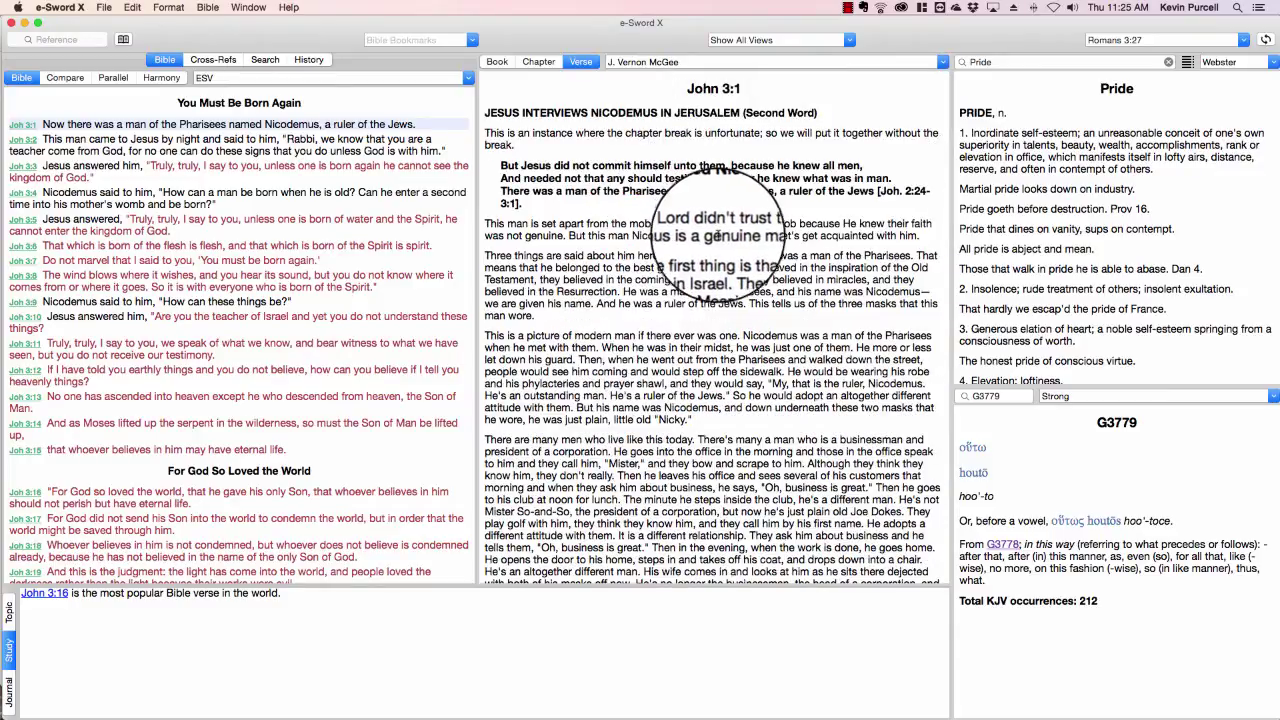
Step: View McGee's chapter and book comments for John, and return to the verse commentary
click(538, 62)
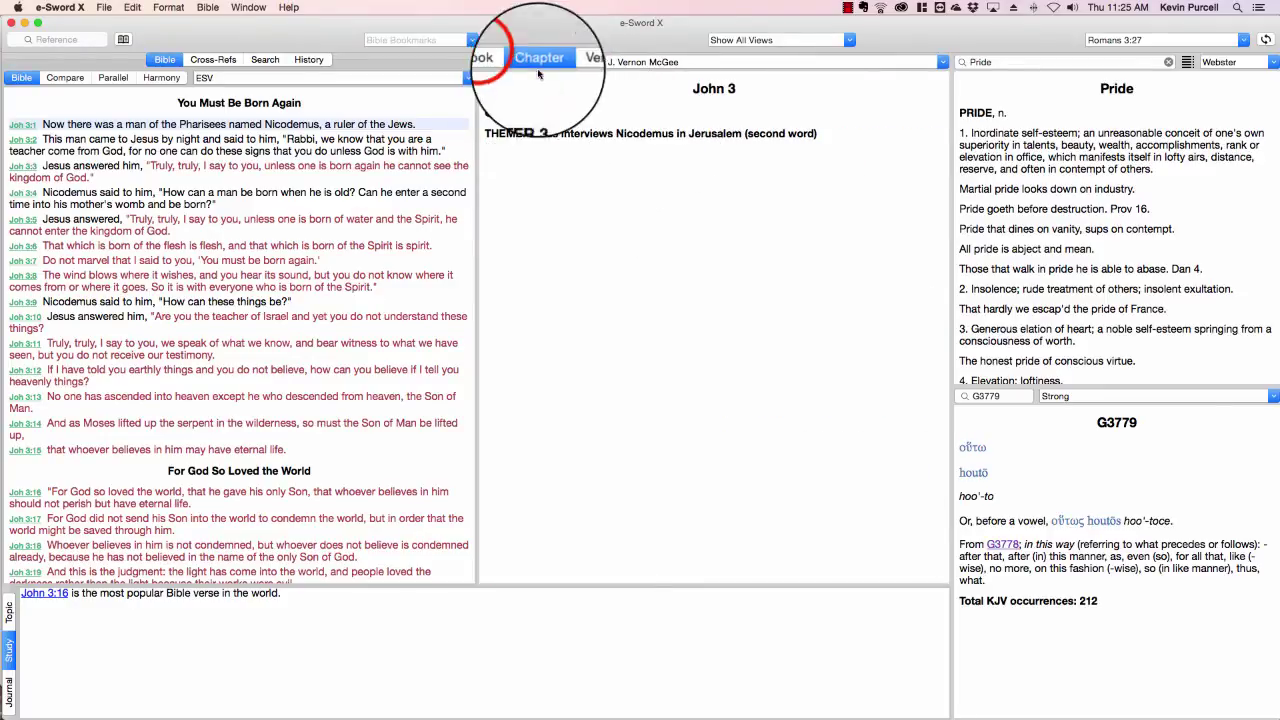
click(497, 62)
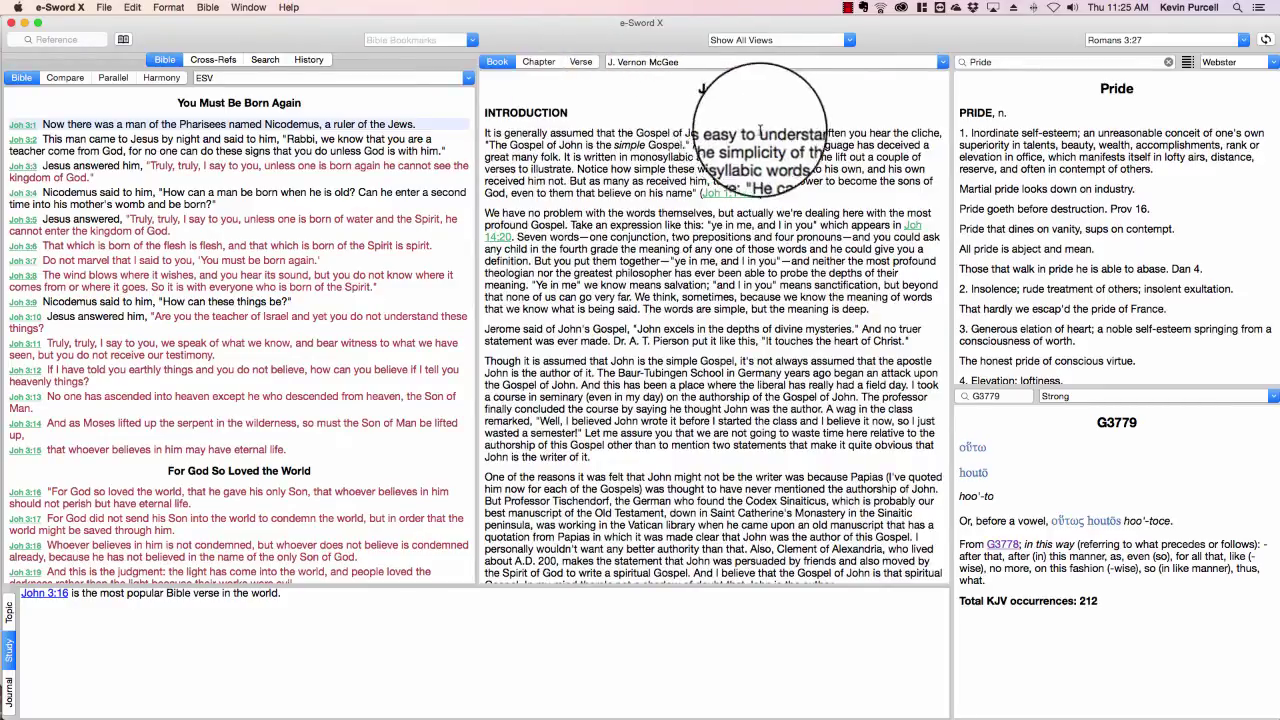
click(579, 62)
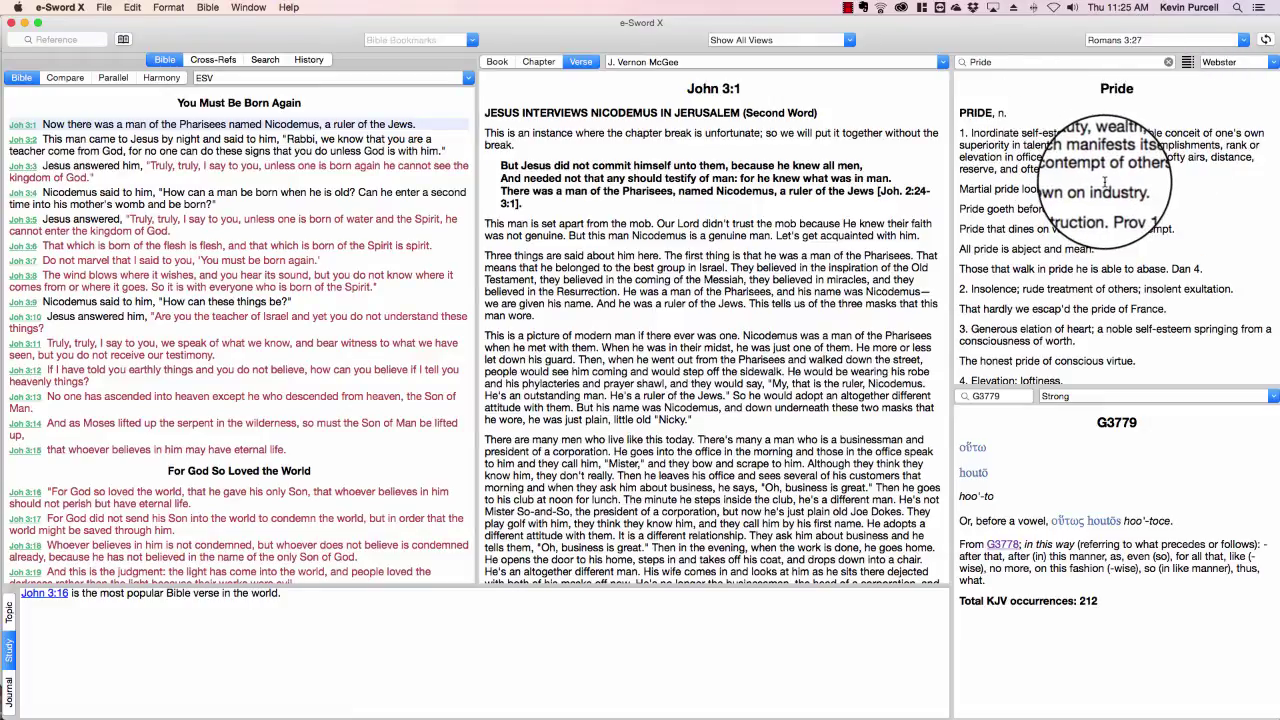
Step: Look up "Grace" in the Webster dictionary
click(1273, 62)
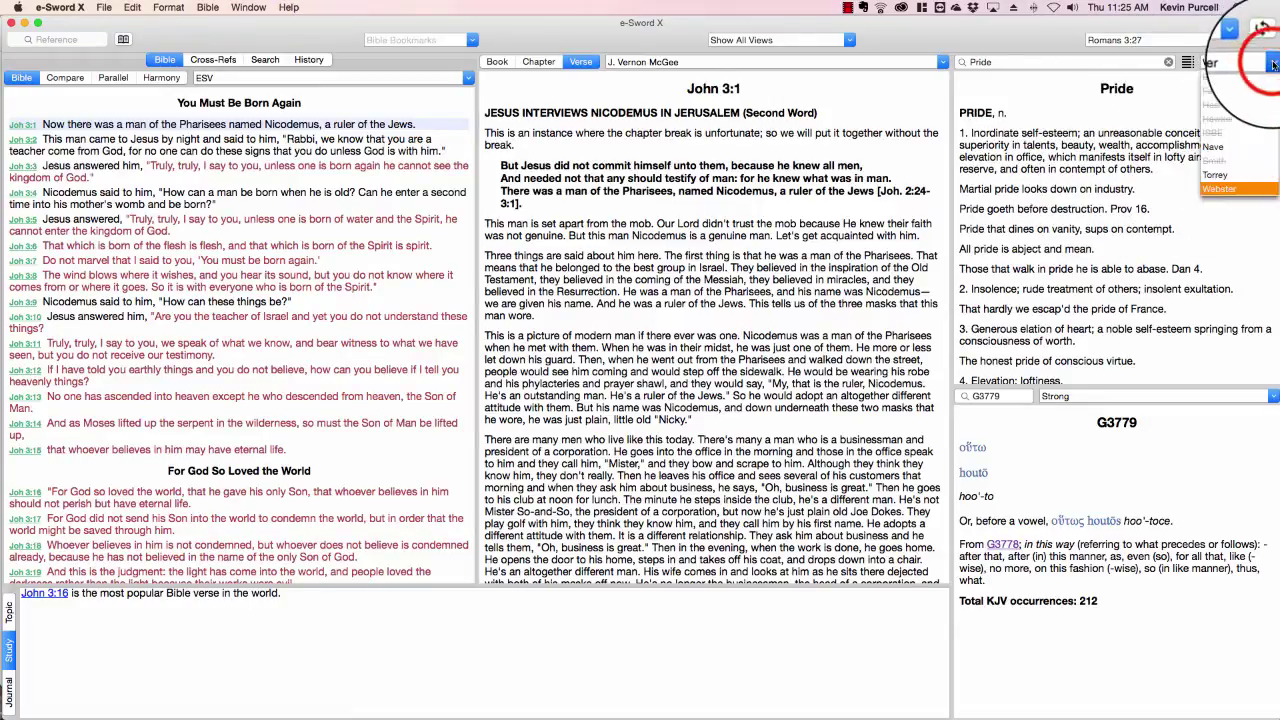
click(1220, 195)
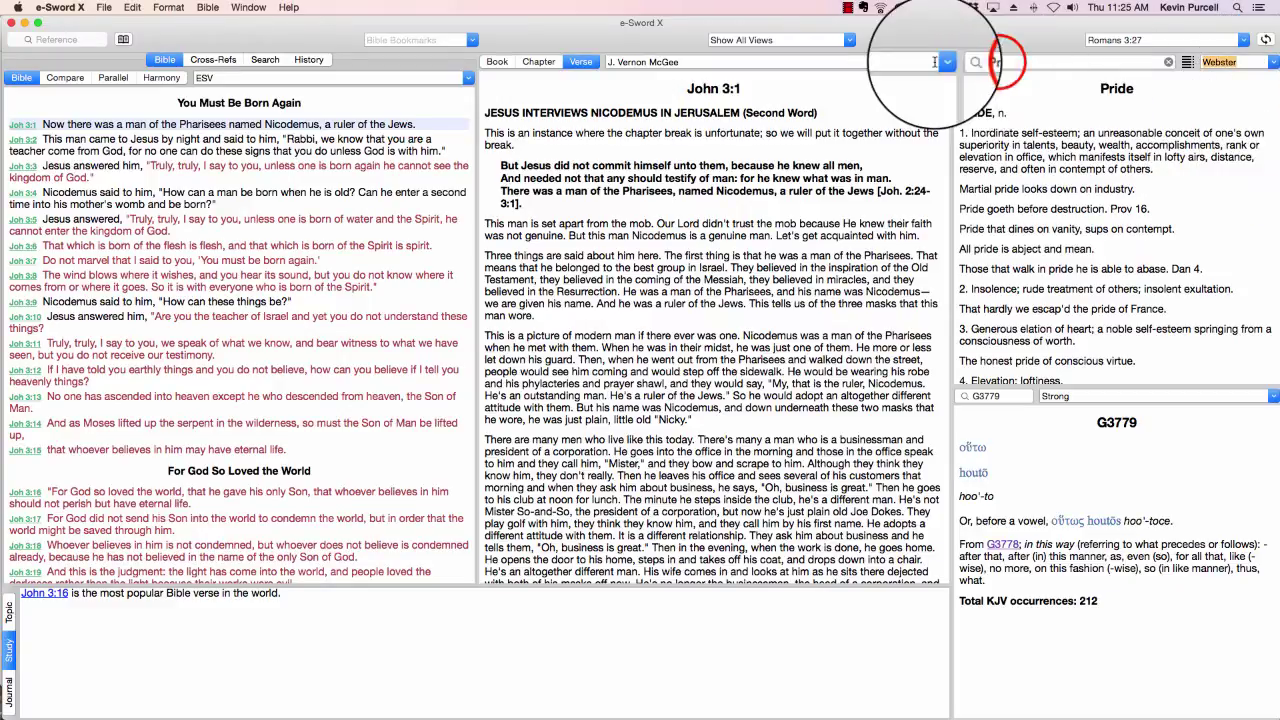
click(982, 62)
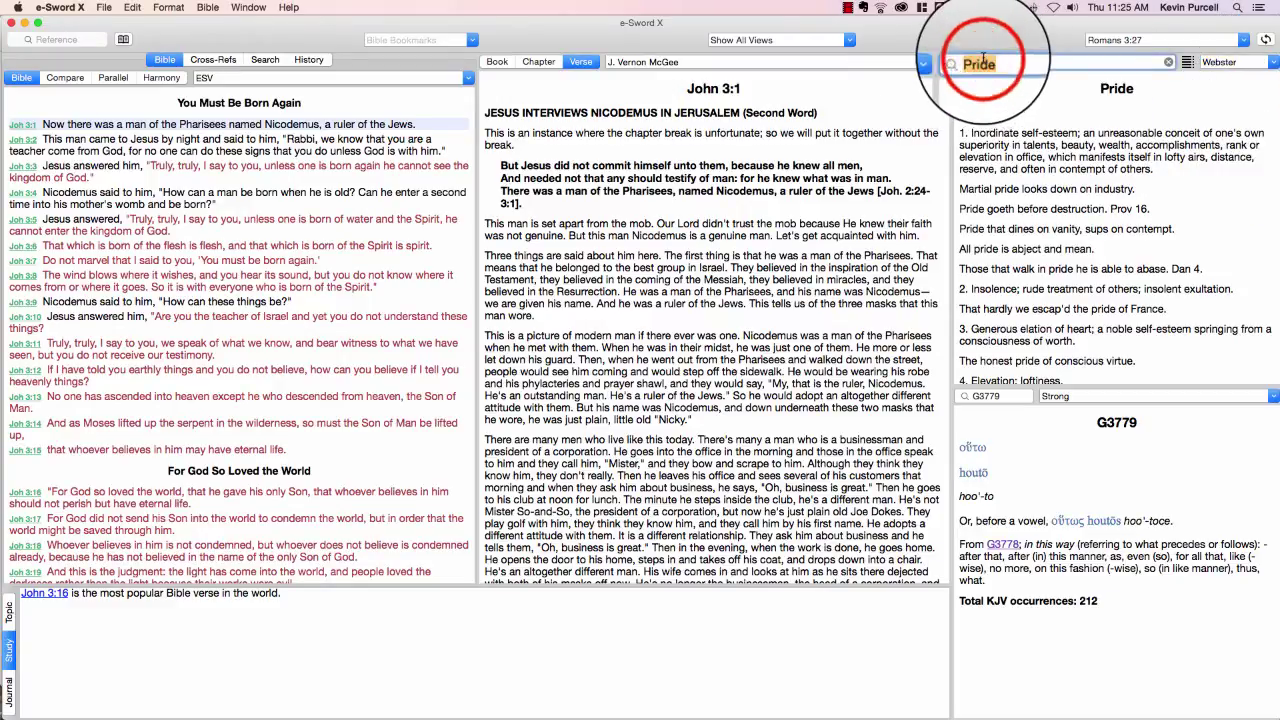
text(Grace)
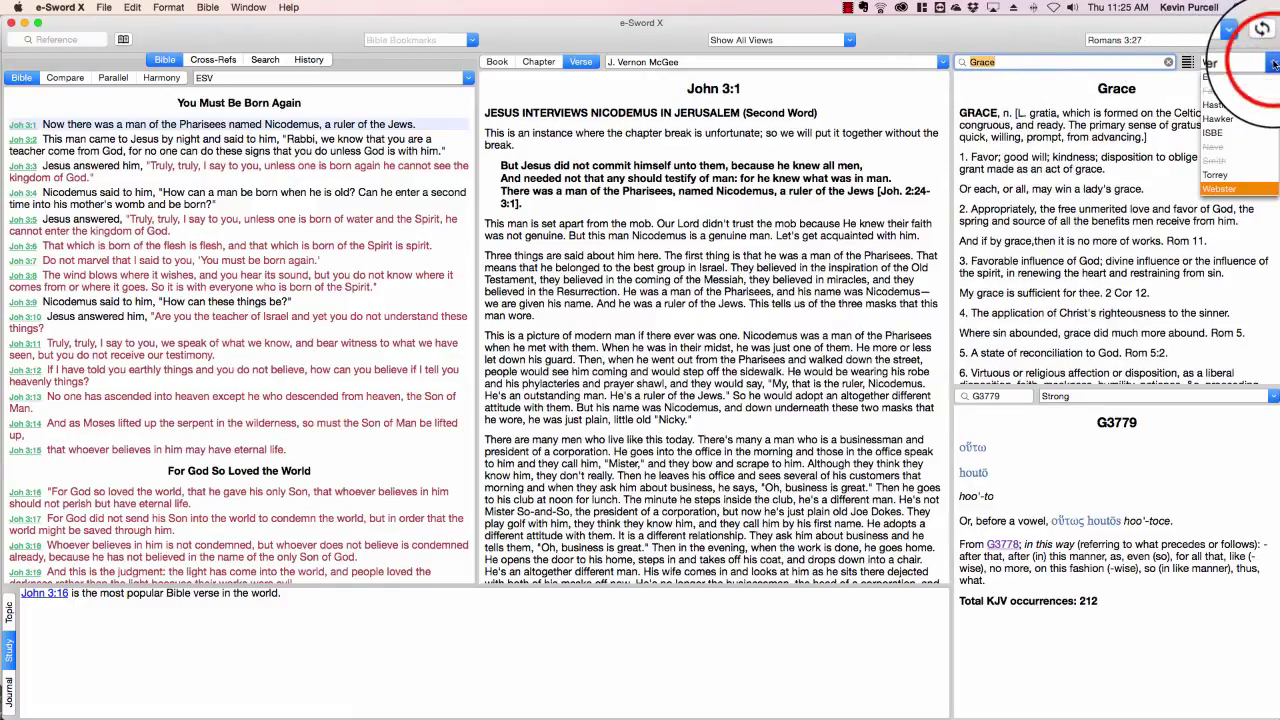
Step: Browse the Grace entry in Easton, Hastings and other Bible dictionaries, and settle on the ISBE article
click(1216, 83)
click(1222, 62)
click(1240, 108)
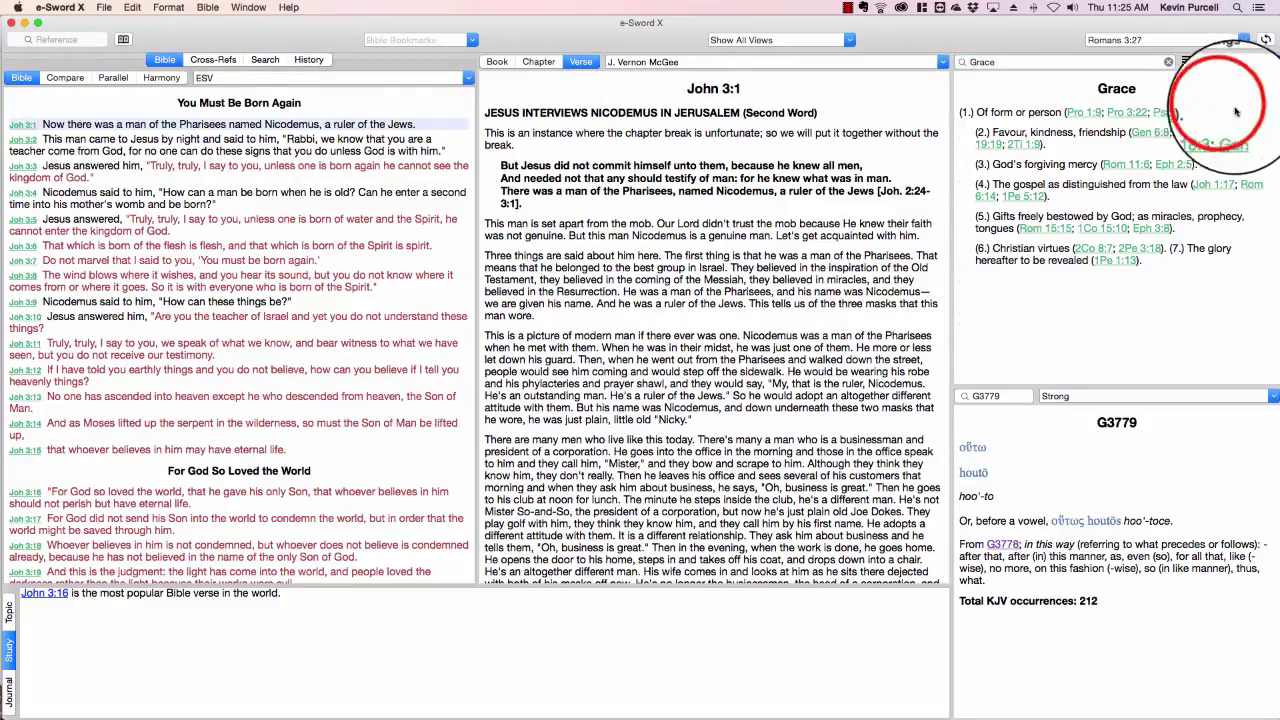
click(1274, 62)
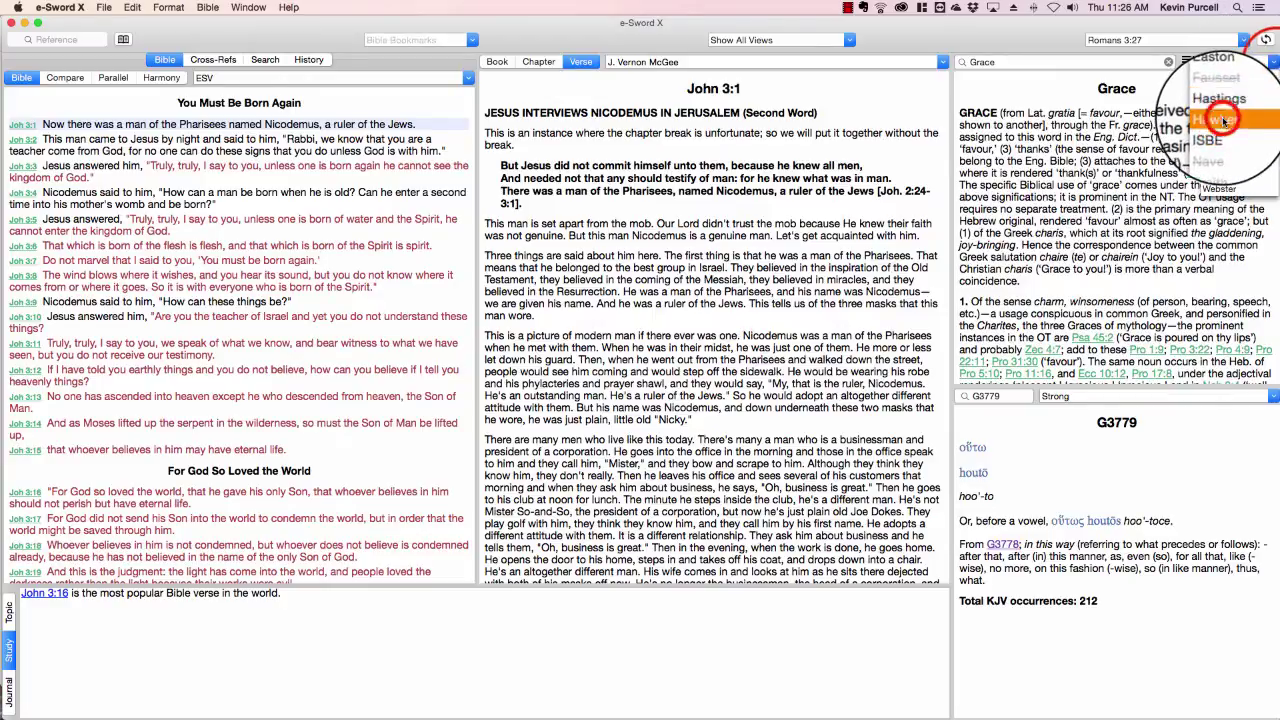
click(1228, 118)
click(1274, 64)
click(1214, 132)
scroll(1180, 150, down, 2)
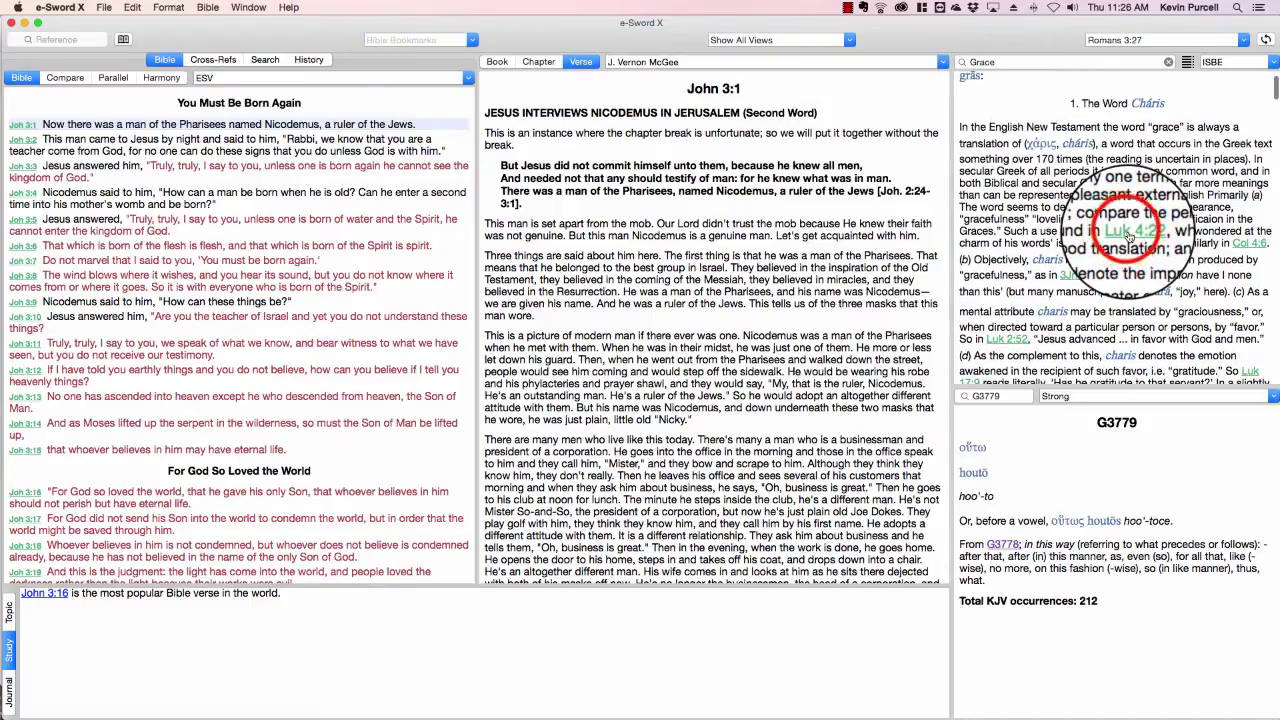
mouse_move(1128, 233)
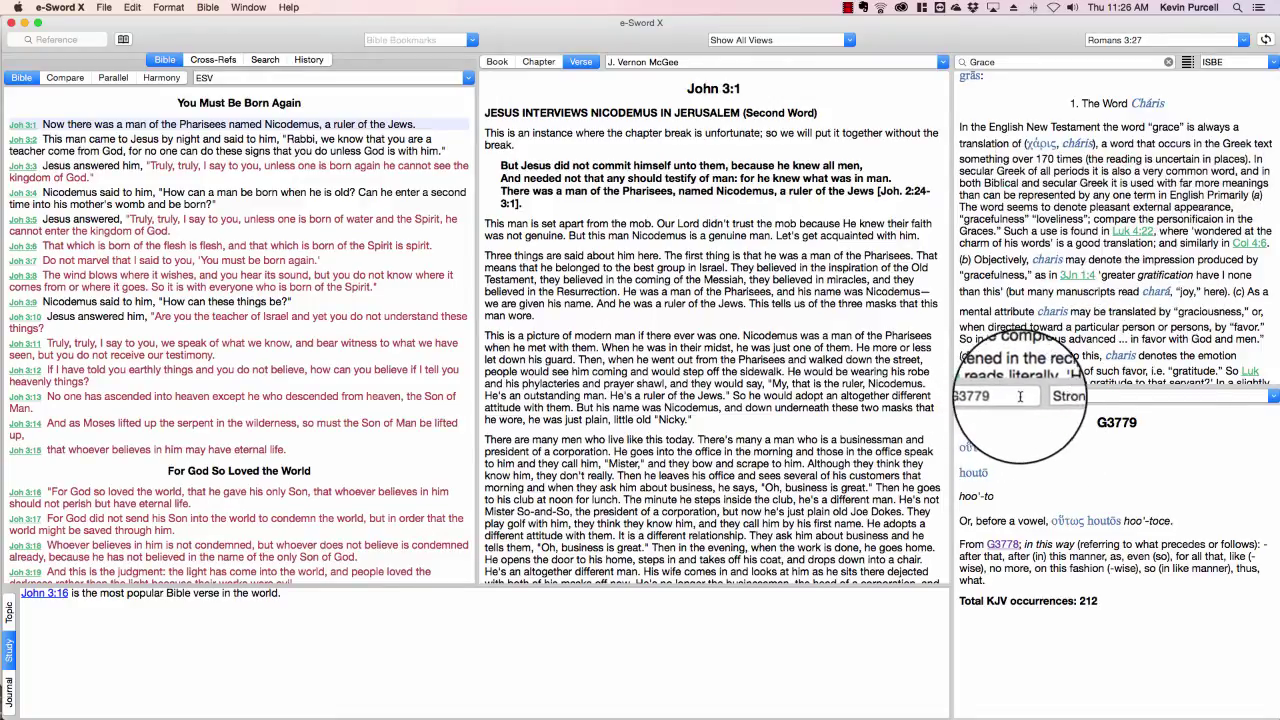
Step: Compare the G3779 entry in the Thayer and KJC lexicons, and return to Strong
click(1252, 398)
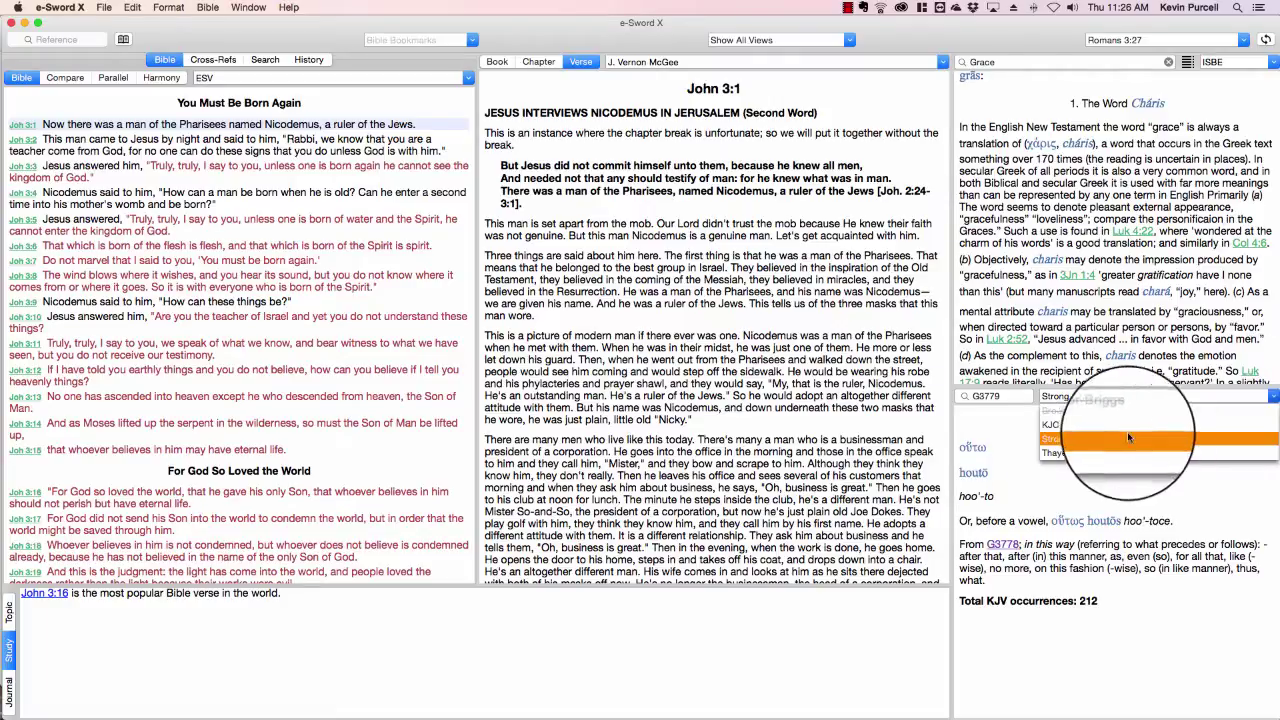
click(1055, 455)
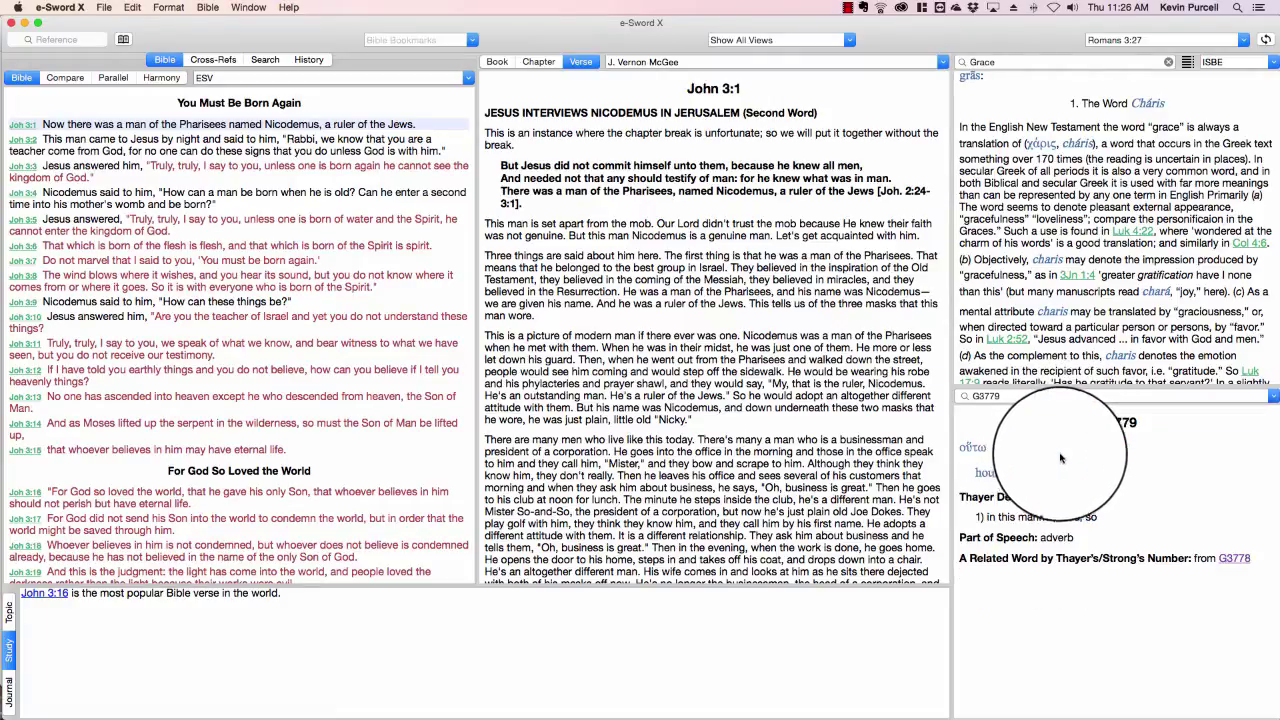
click(1273, 396)
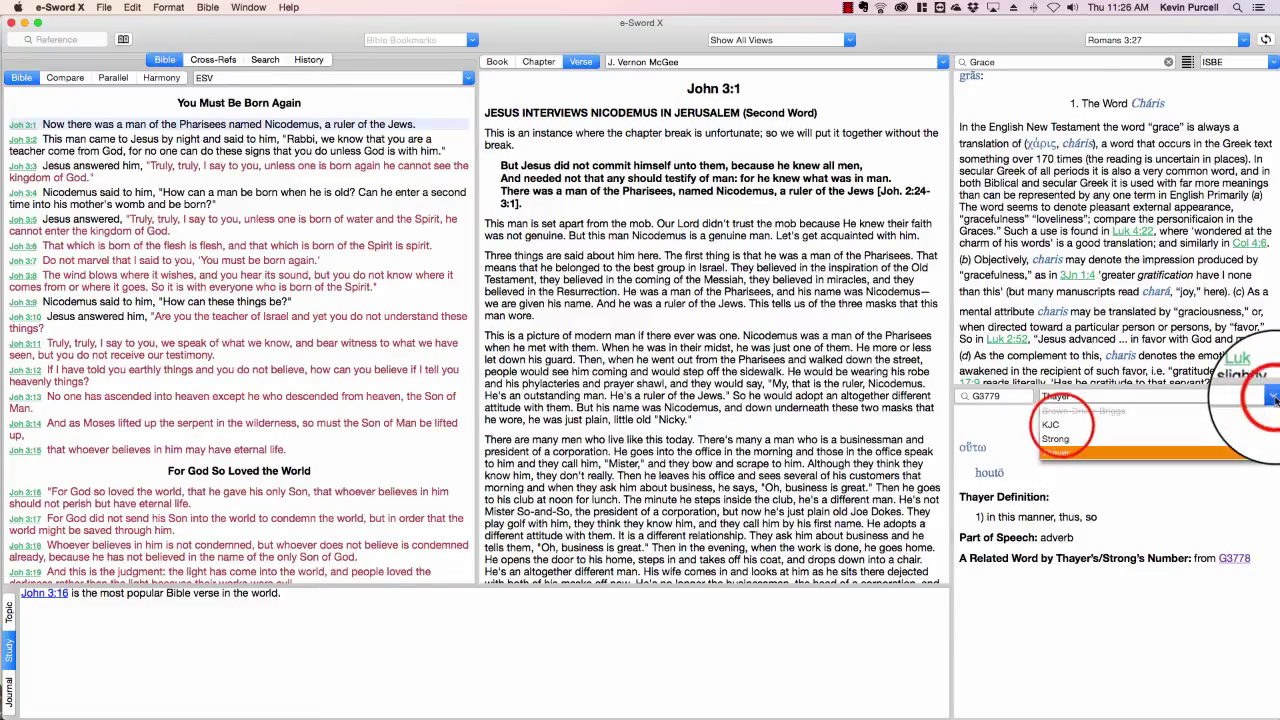
click(1050, 424)
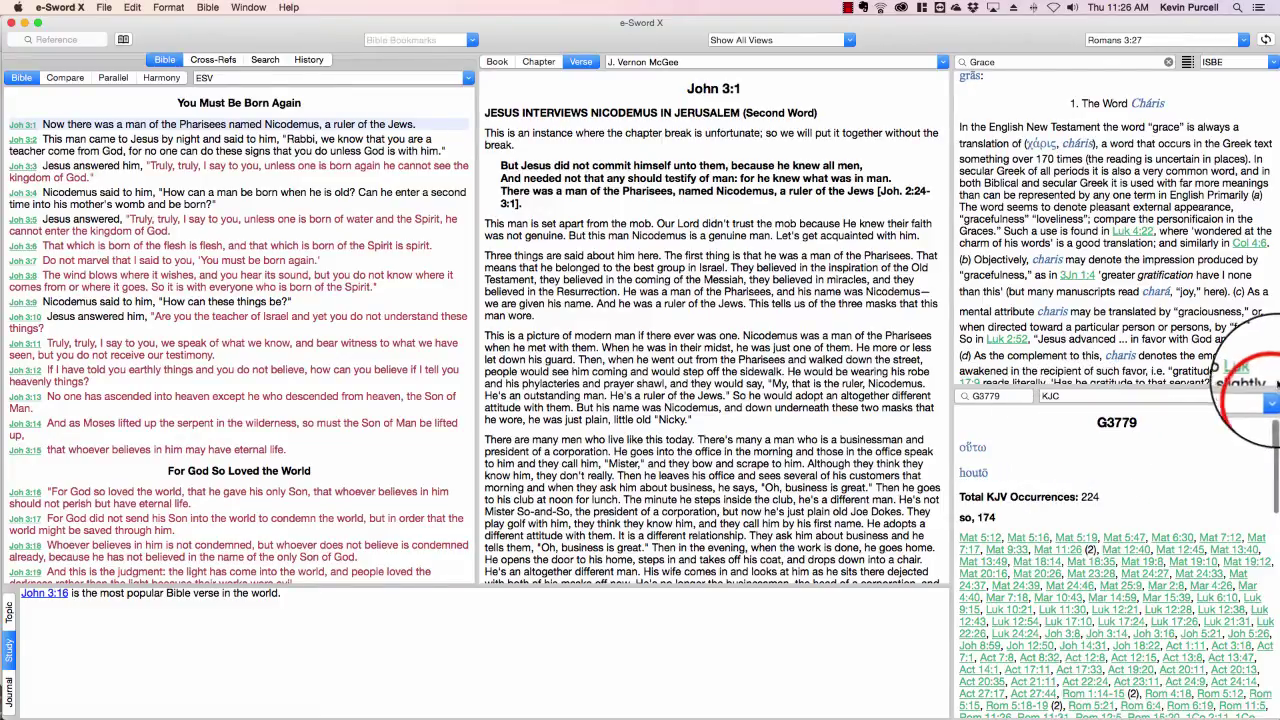
click(1273, 396)
click(1052, 440)
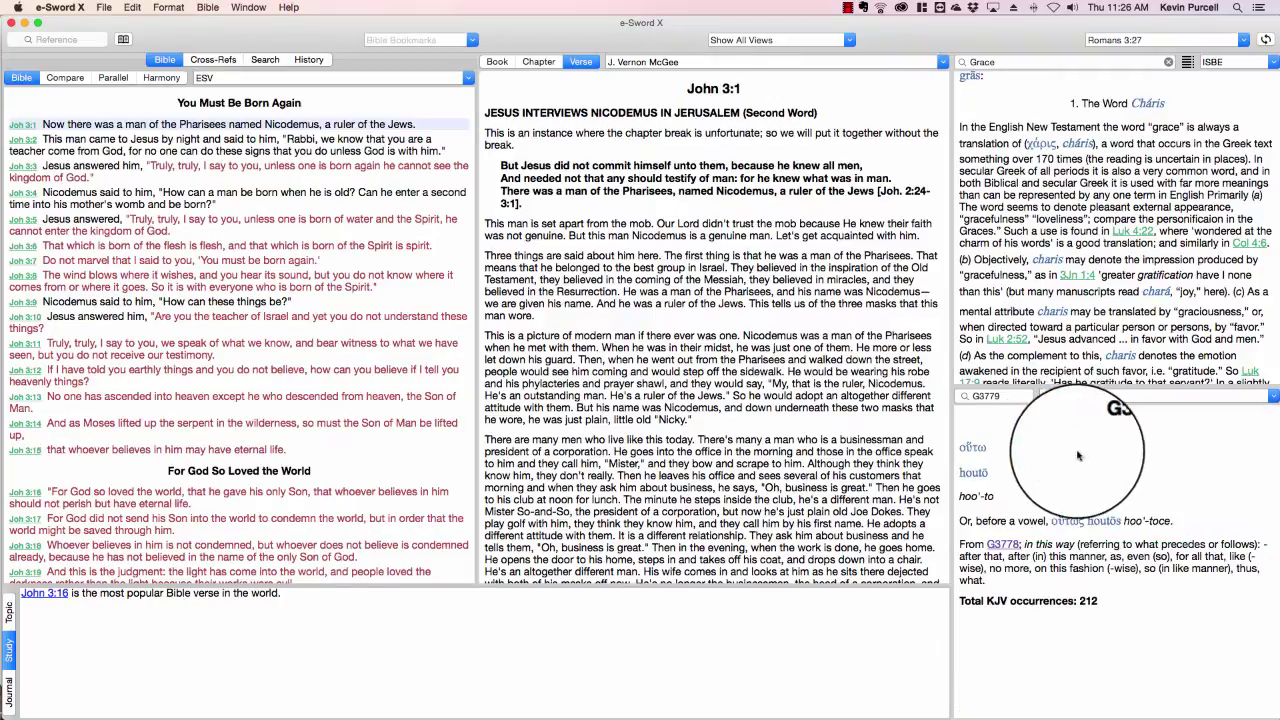
Step: Look up Strong's number G1989 in the lexicon
double_click(1004, 397)
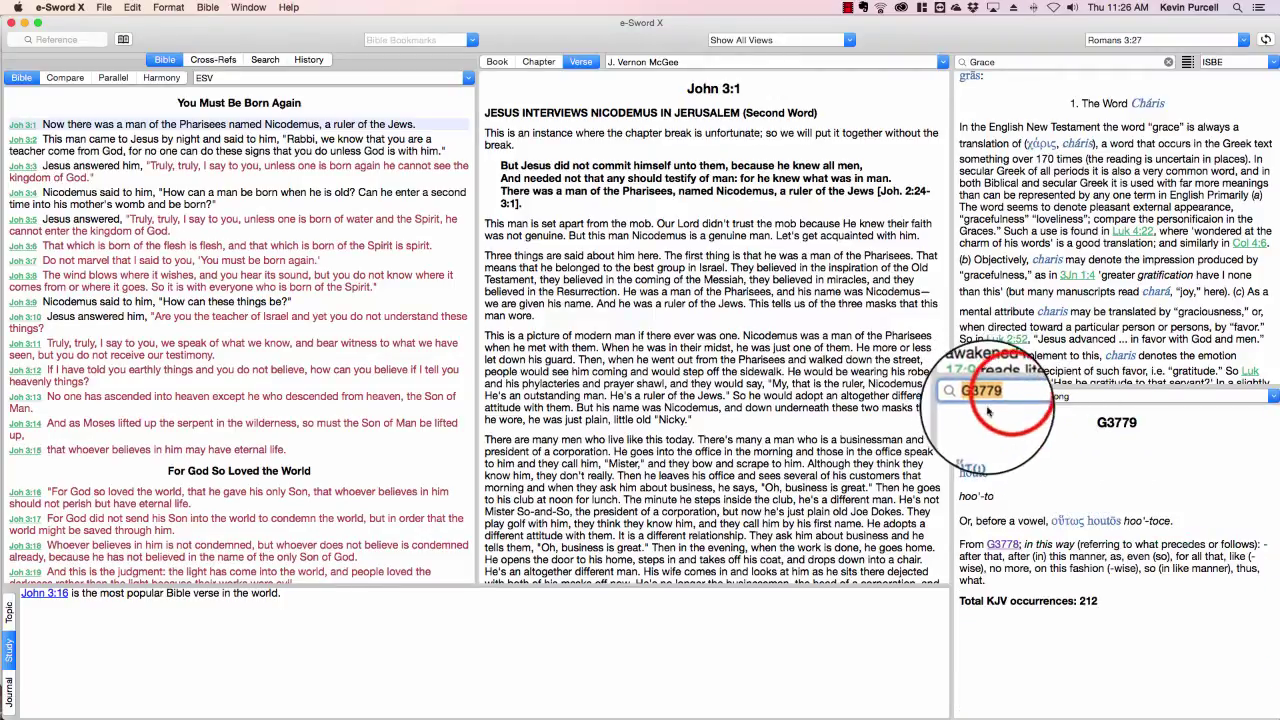
key(BackSpace)
key(BackSpace)
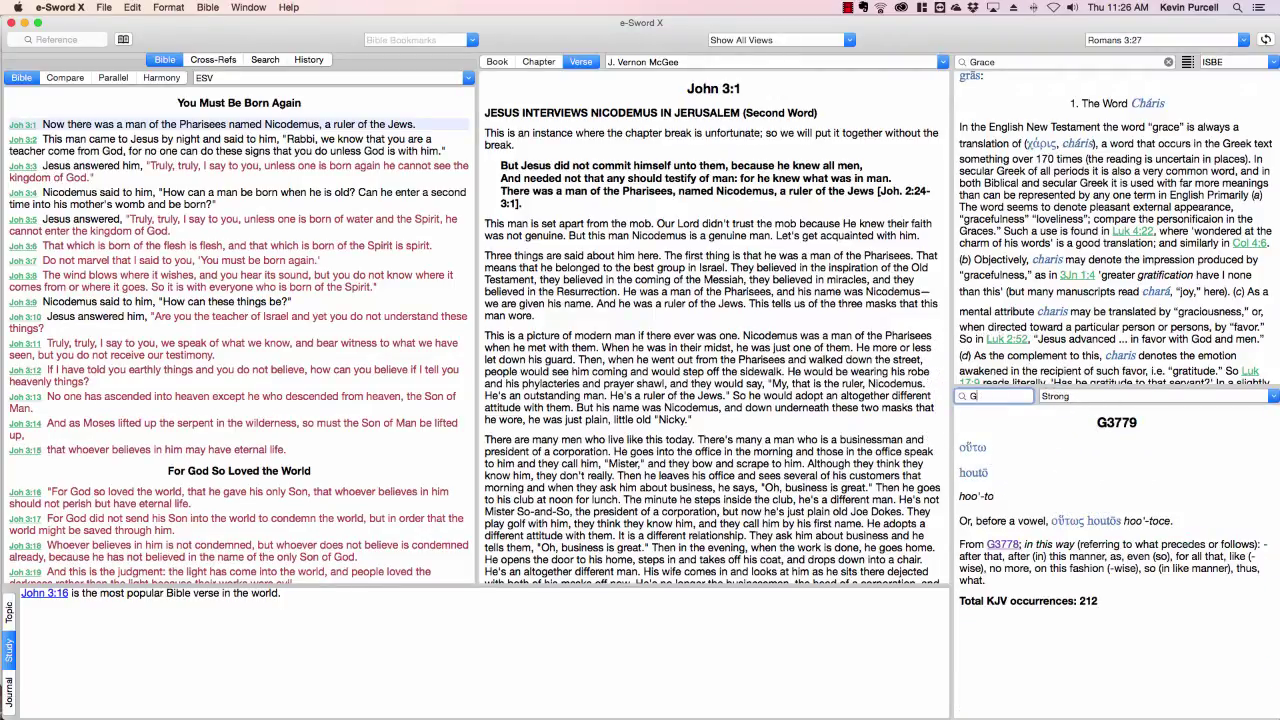
key(Return)
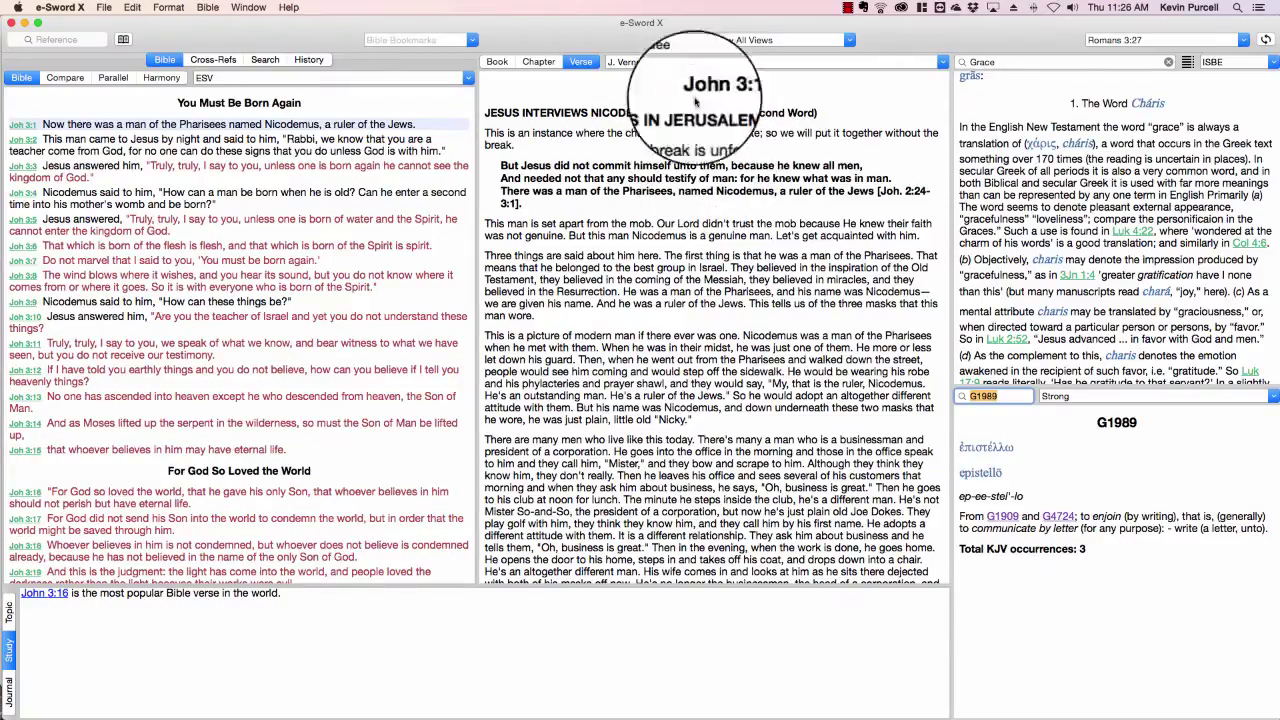
Step: Bookmark John 3:1 and show it in the Bible Bookmarks list
click(386, 44)
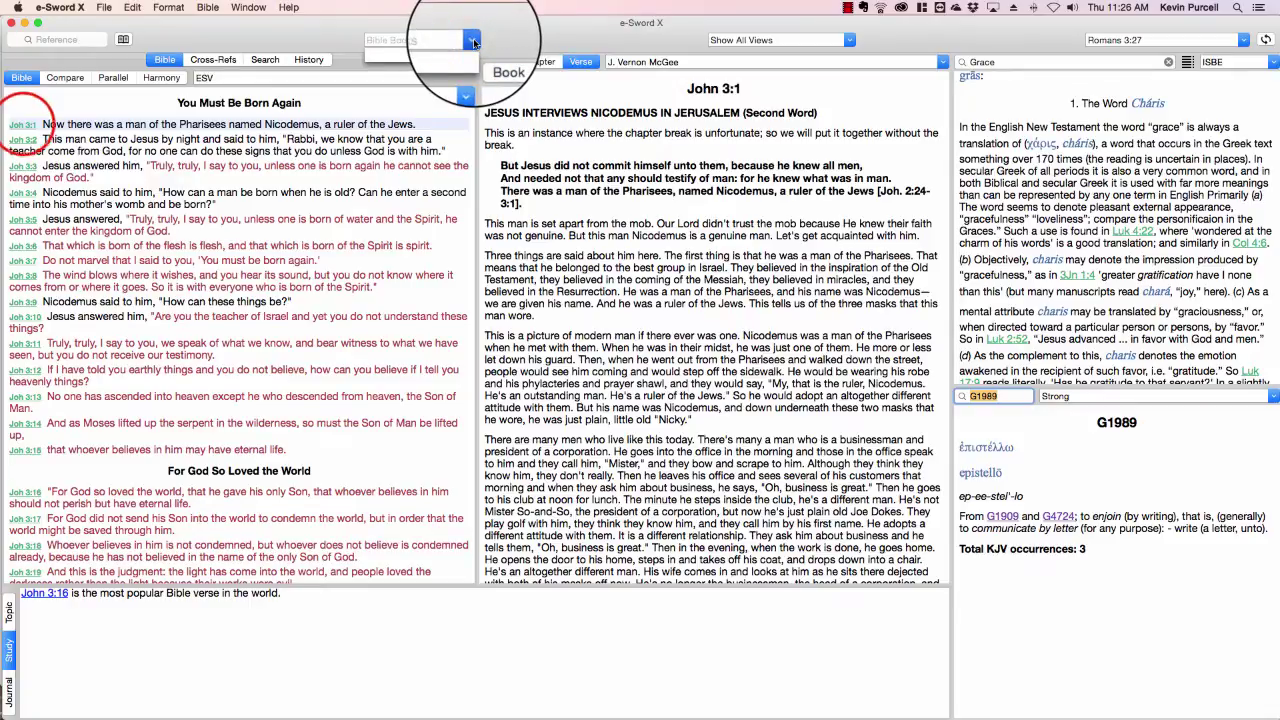
click(23, 127)
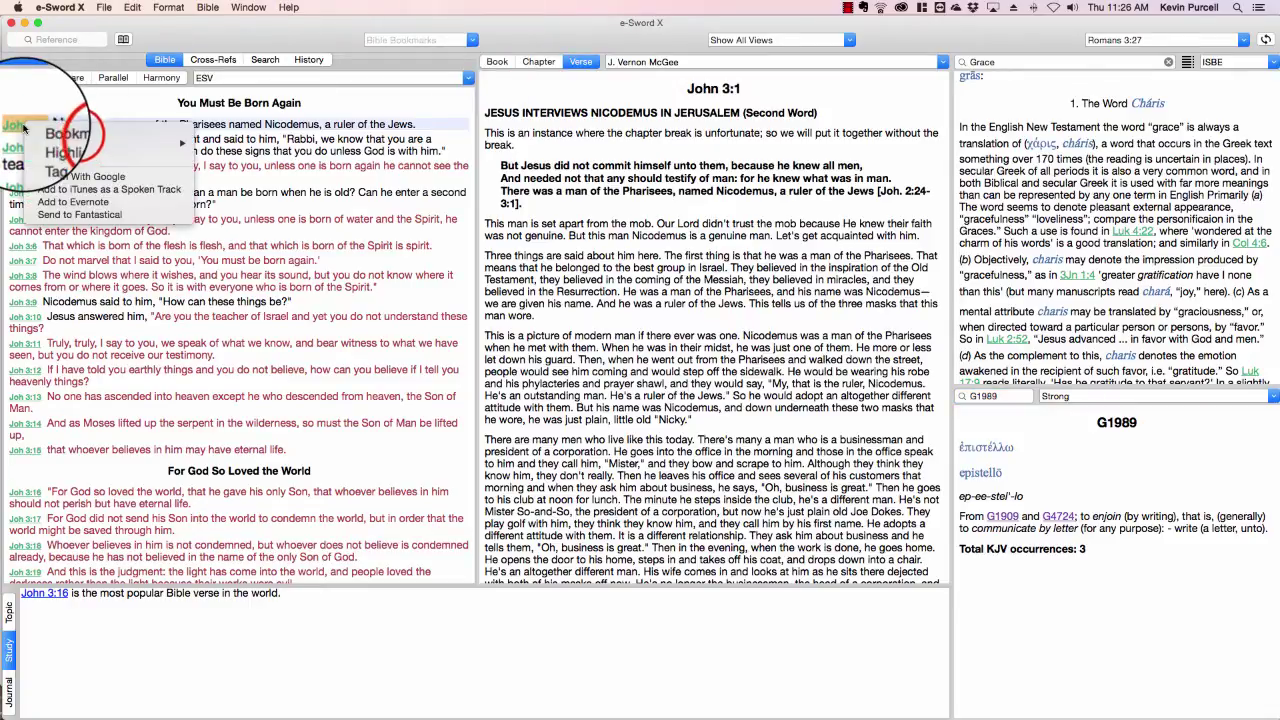
click(62, 133)
click(470, 40)
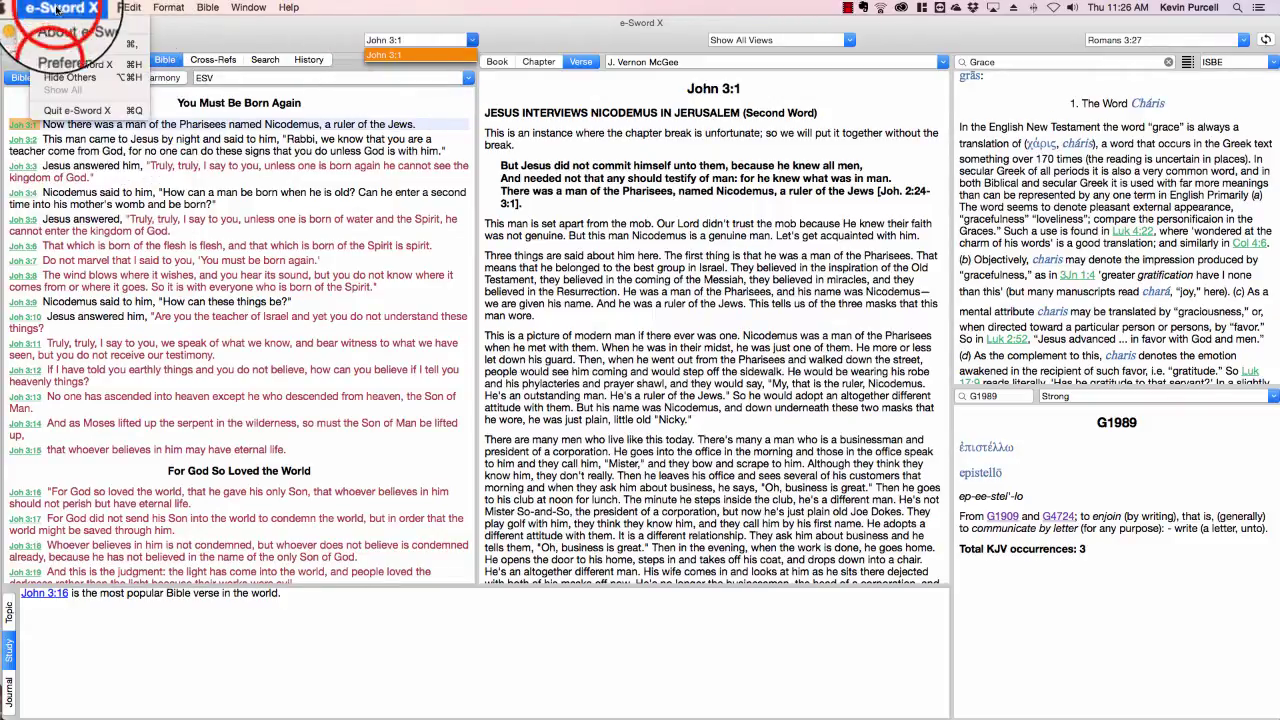
Step: Set the display font to Humanist and the reading theme to Low Light in the general preferences
click(65, 60)
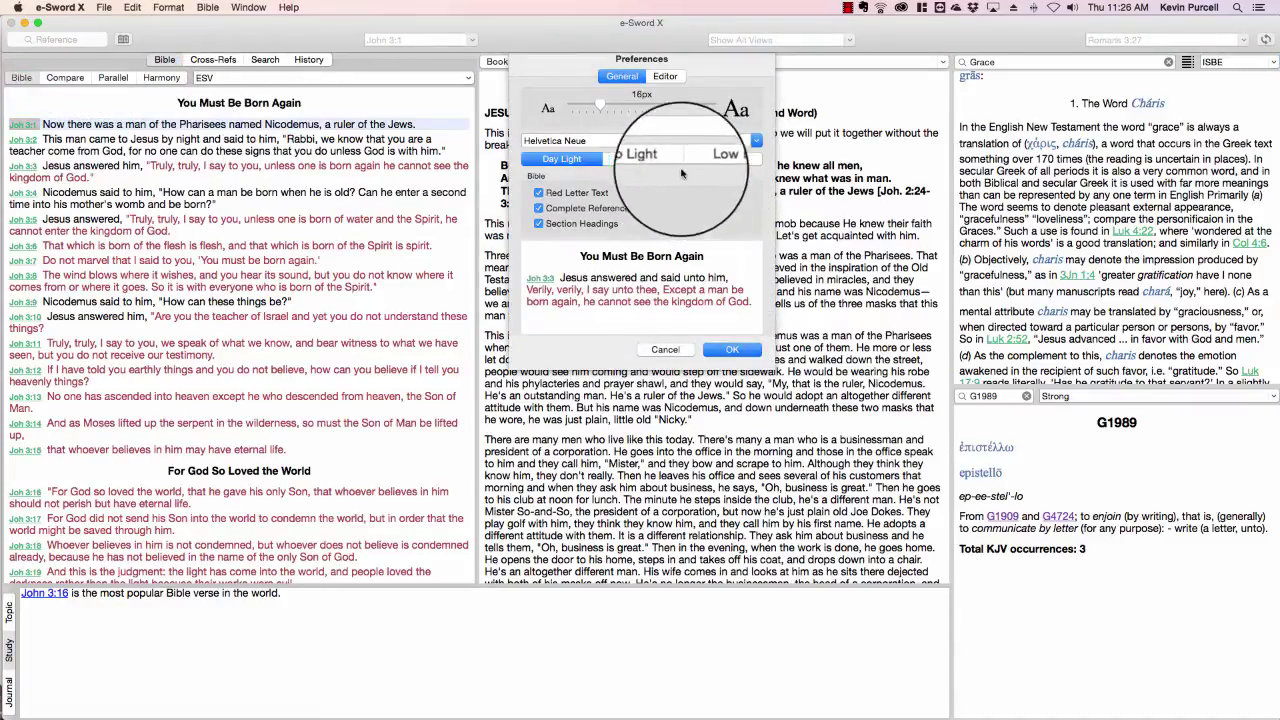
click(745, 143)
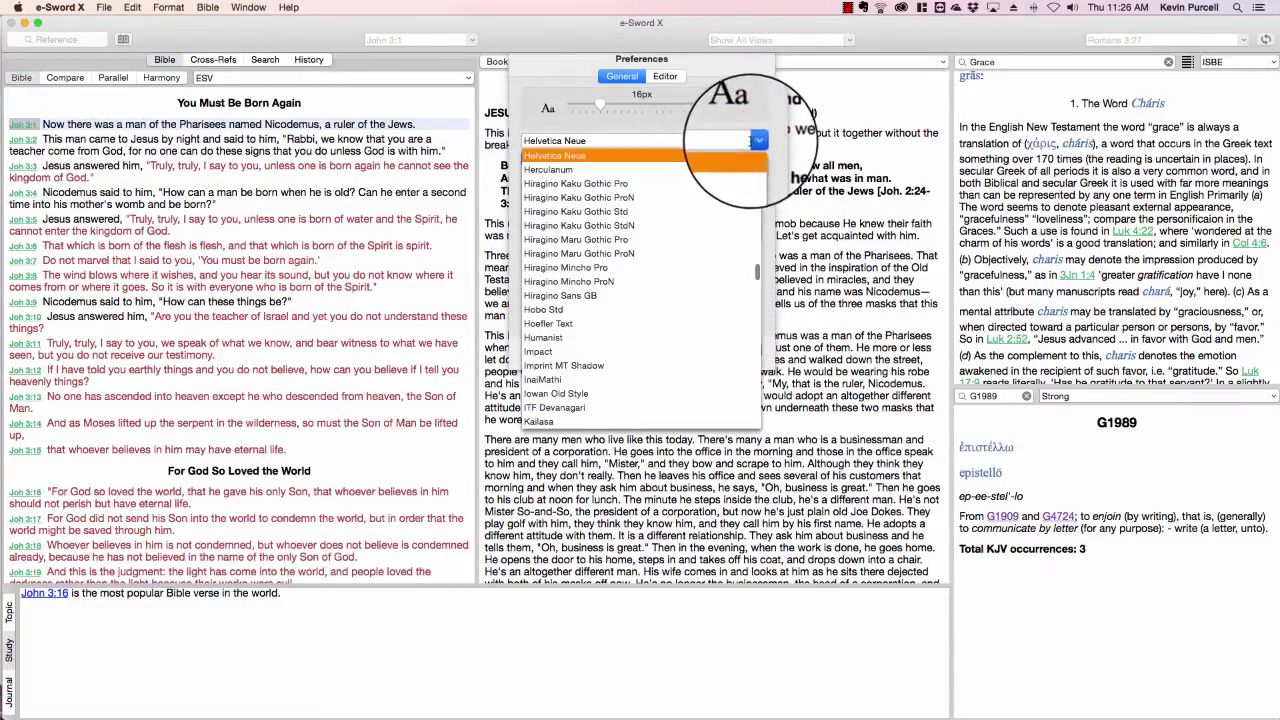
click(586, 337)
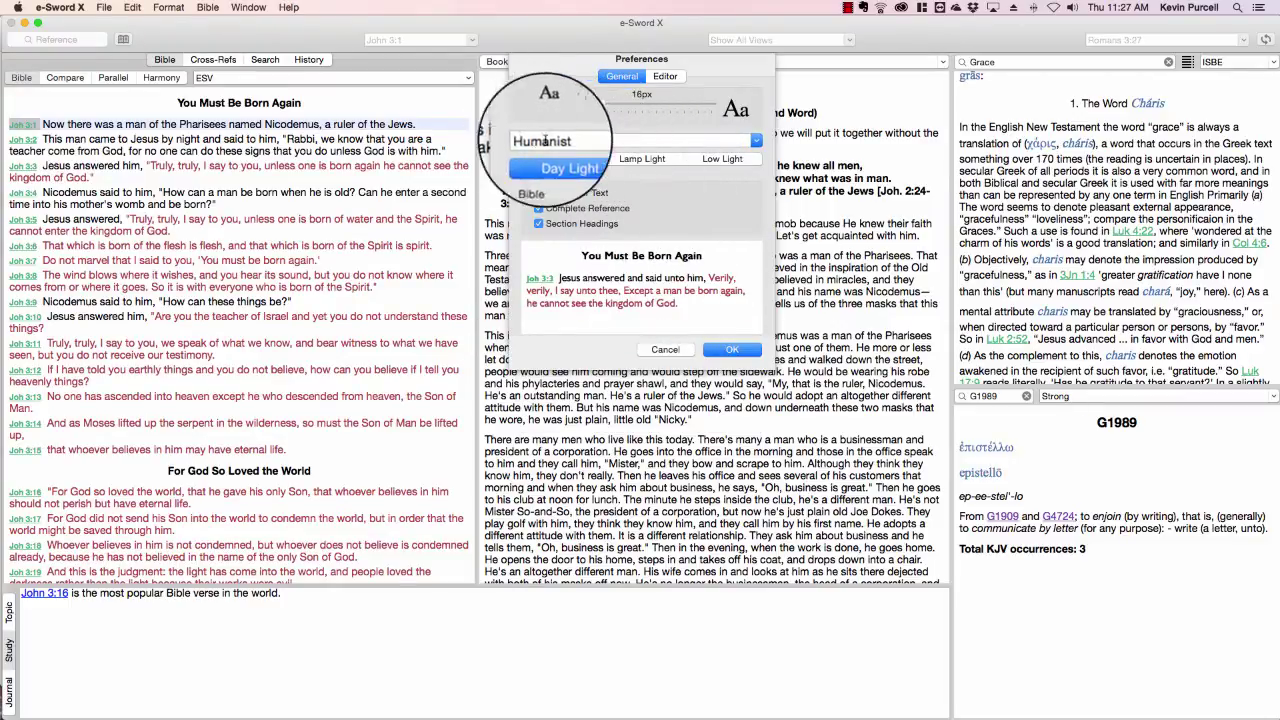
click(620, 158)
click(740, 160)
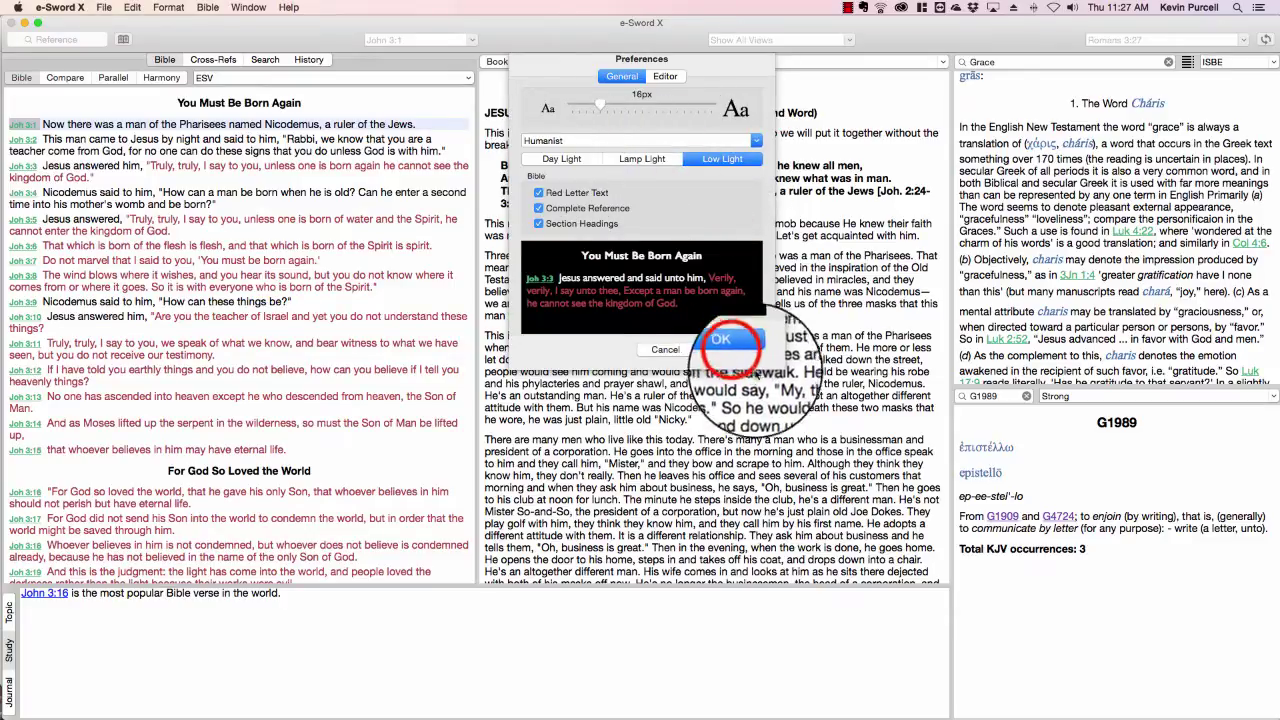
click(732, 349)
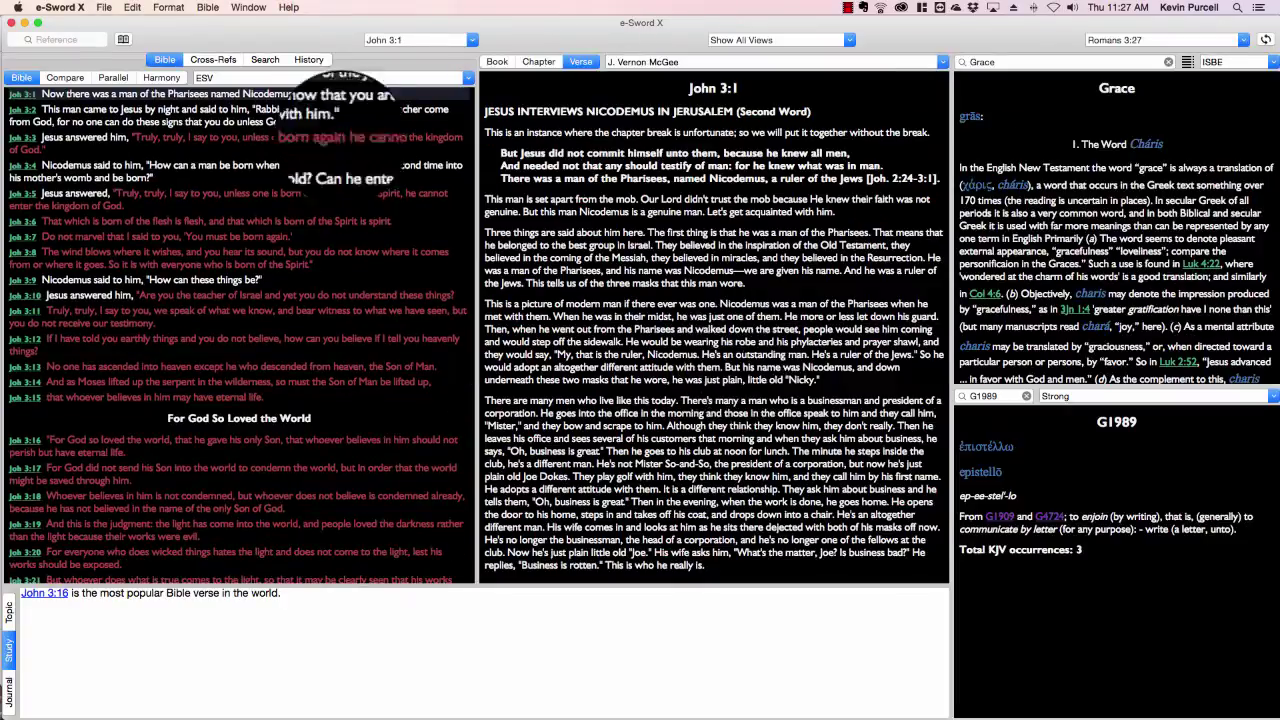
Step: Switch the reading theme to Lamp Light in the preferences
click(105, 8)
mouse_move(60, 7)
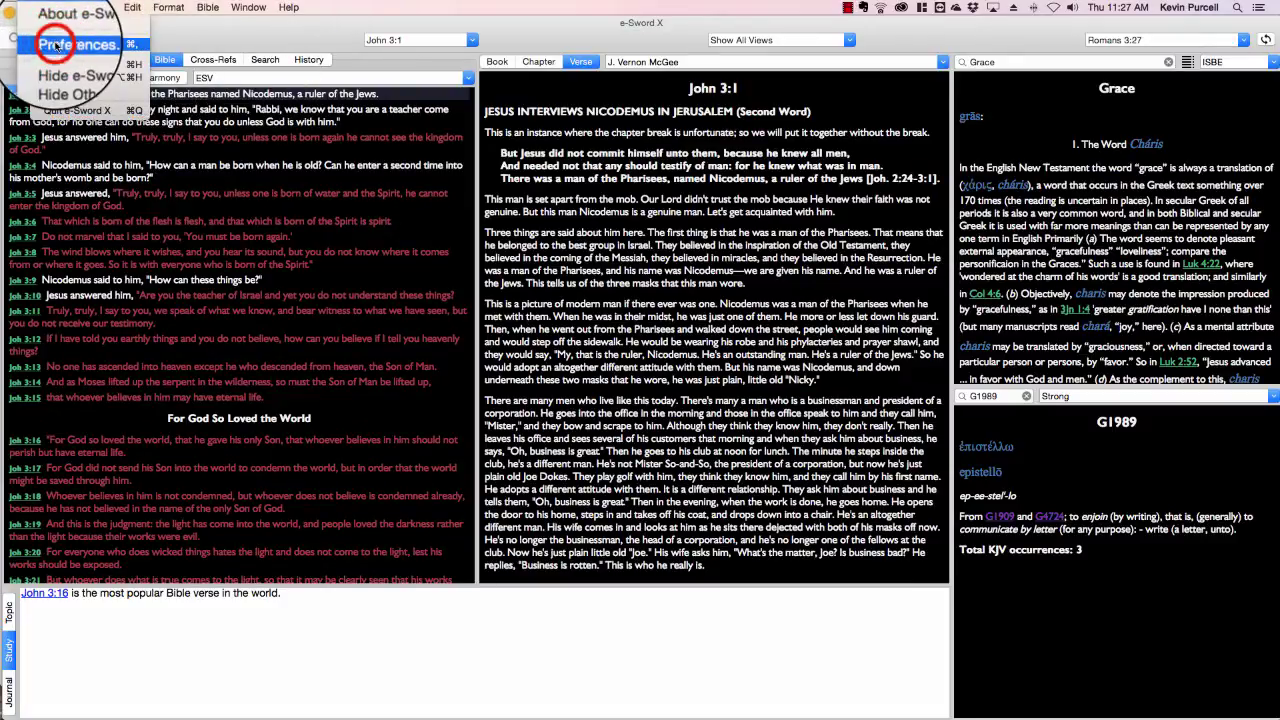
click(55, 40)
click(640, 158)
click(732, 358)
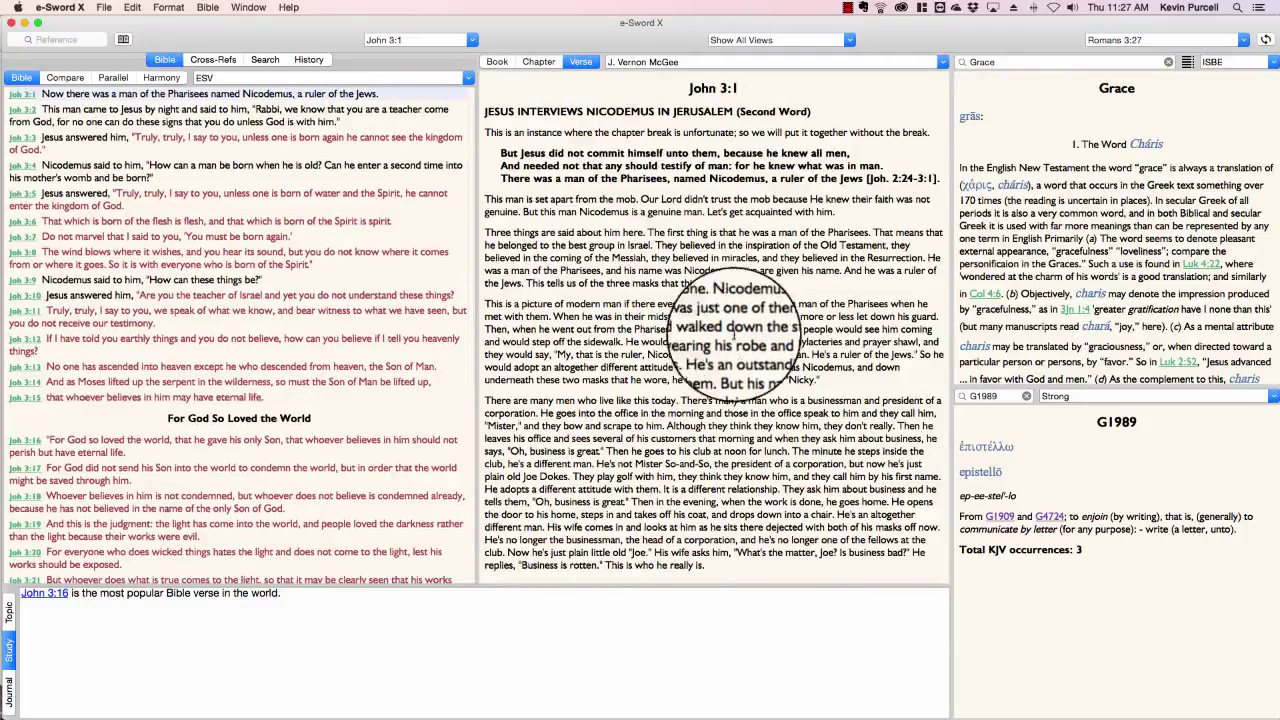
Step: Set the reading theme to Day Light in the preferences
click(60, 8)
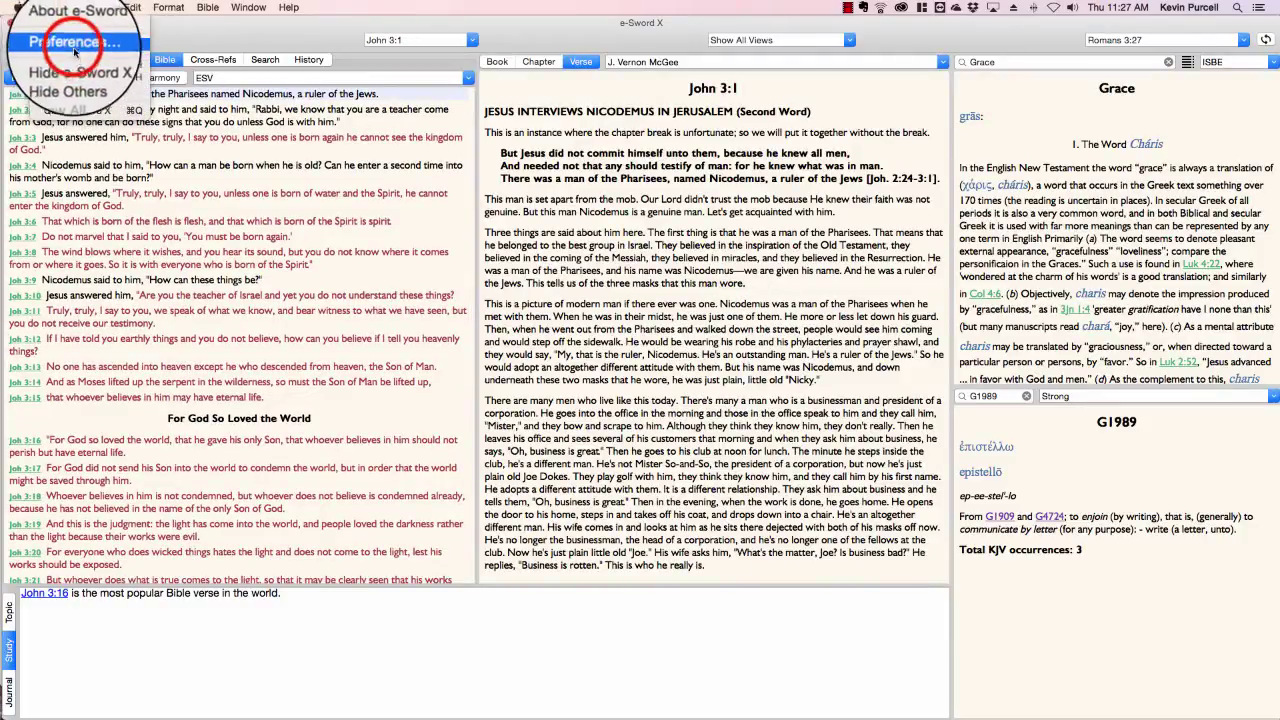
click(55, 38)
click(560, 158)
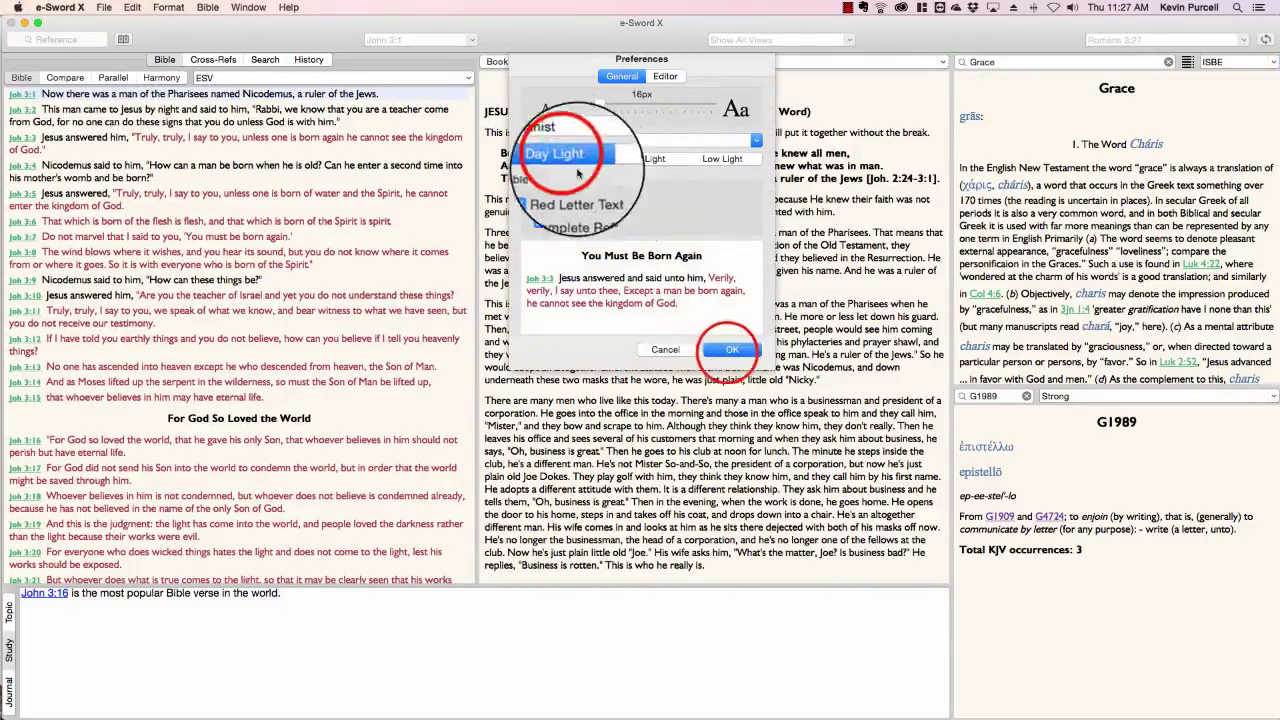
key(Return)
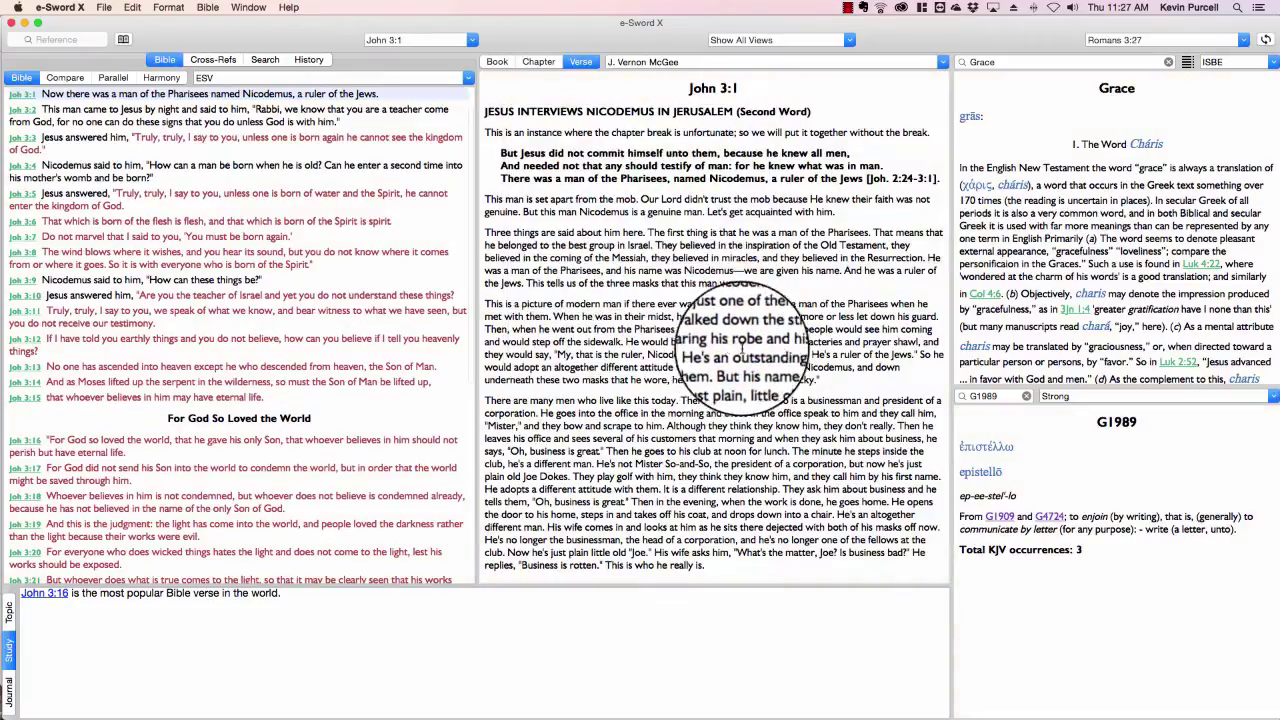
click(60, 8)
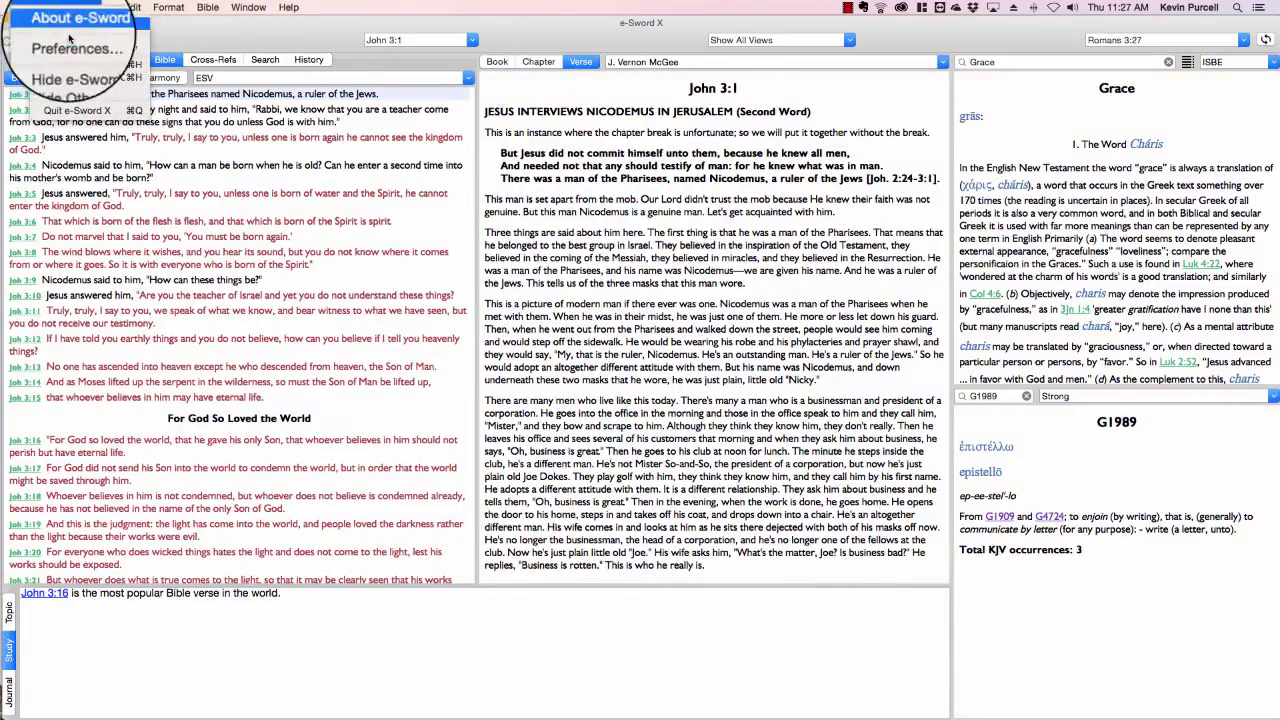
click(59, 9)
click(57, 10)
Step: Open the resource download window and browse the available Bible translations
mouse_move(104, 8)
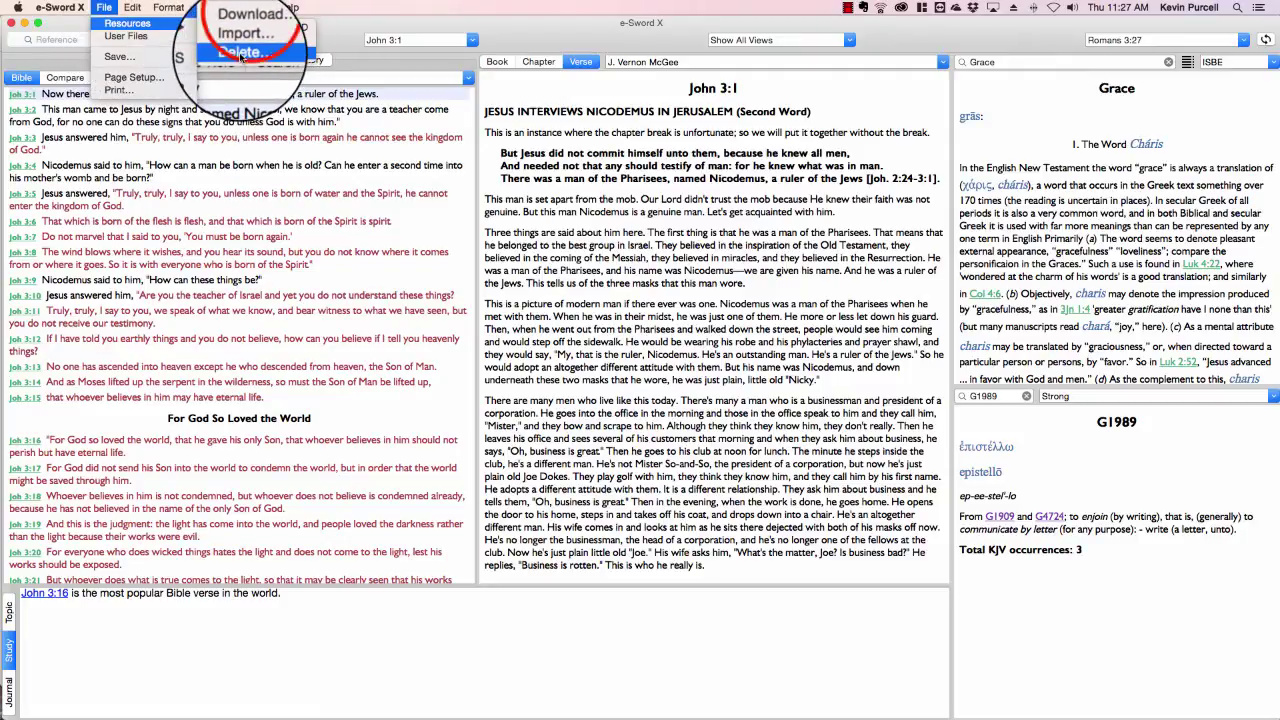
click(238, 22)
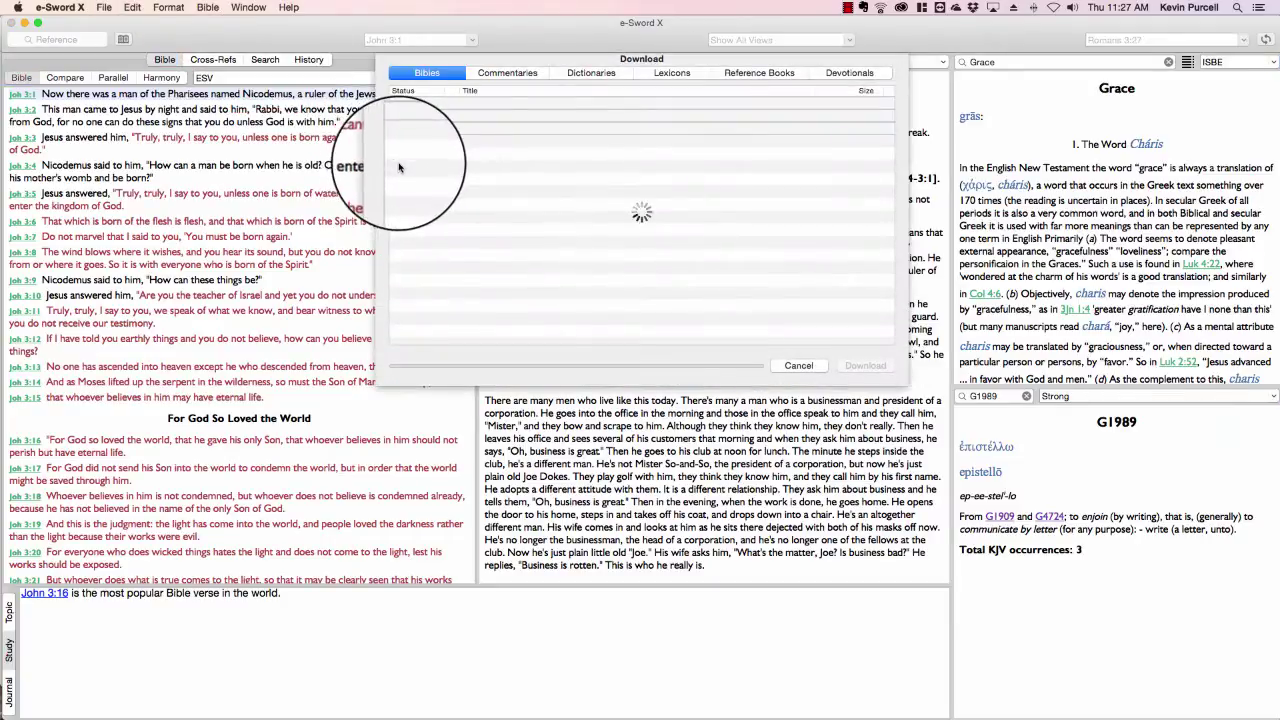
click(103, 7)
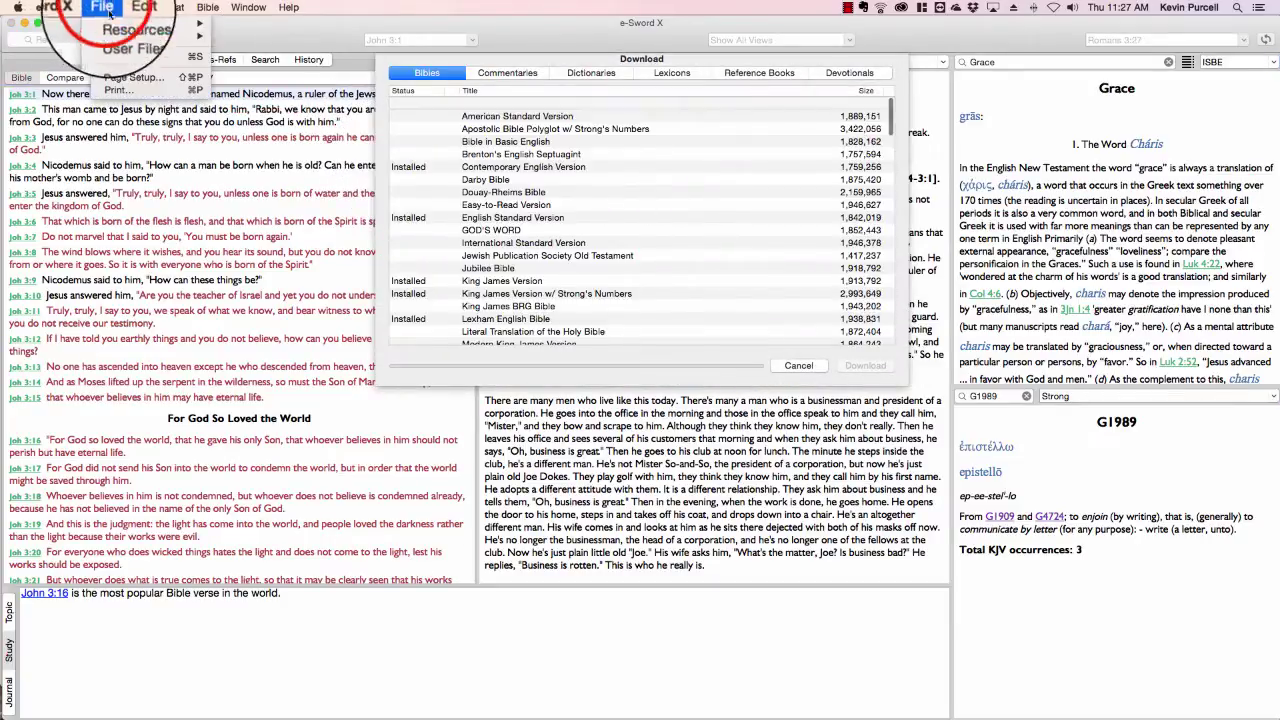
click(569, 170)
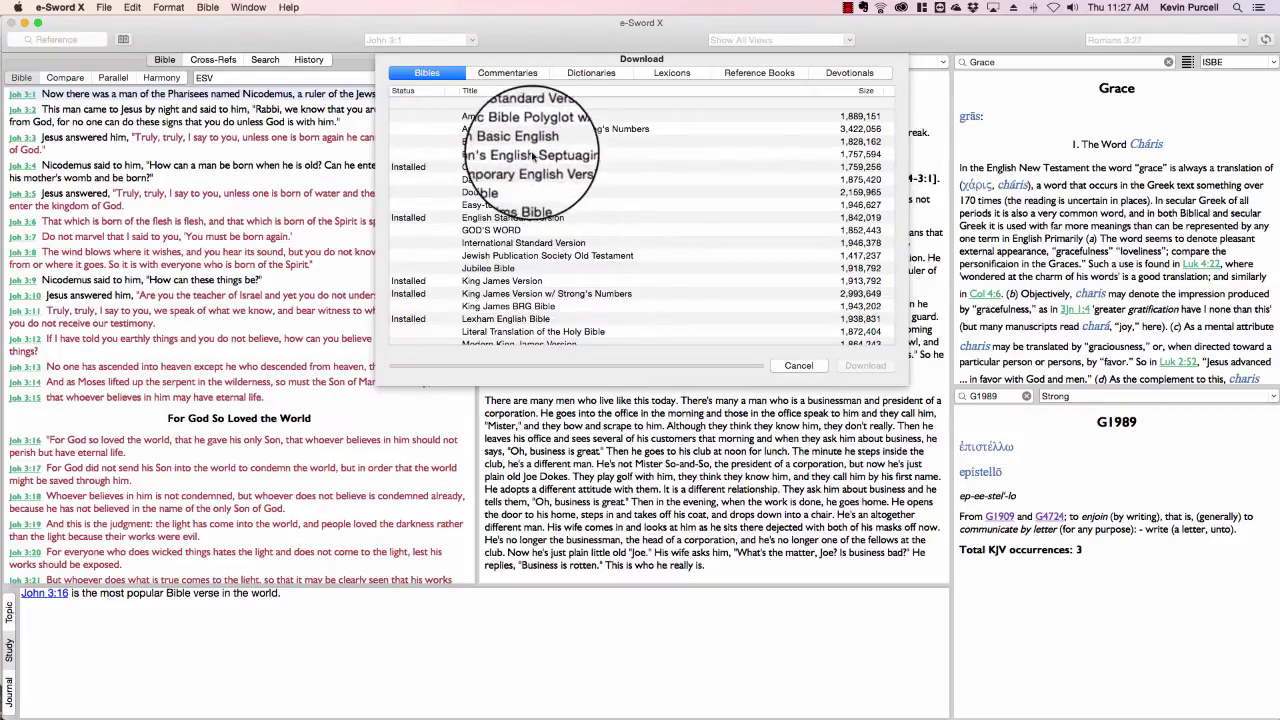
scroll(527, 237, down, 10)
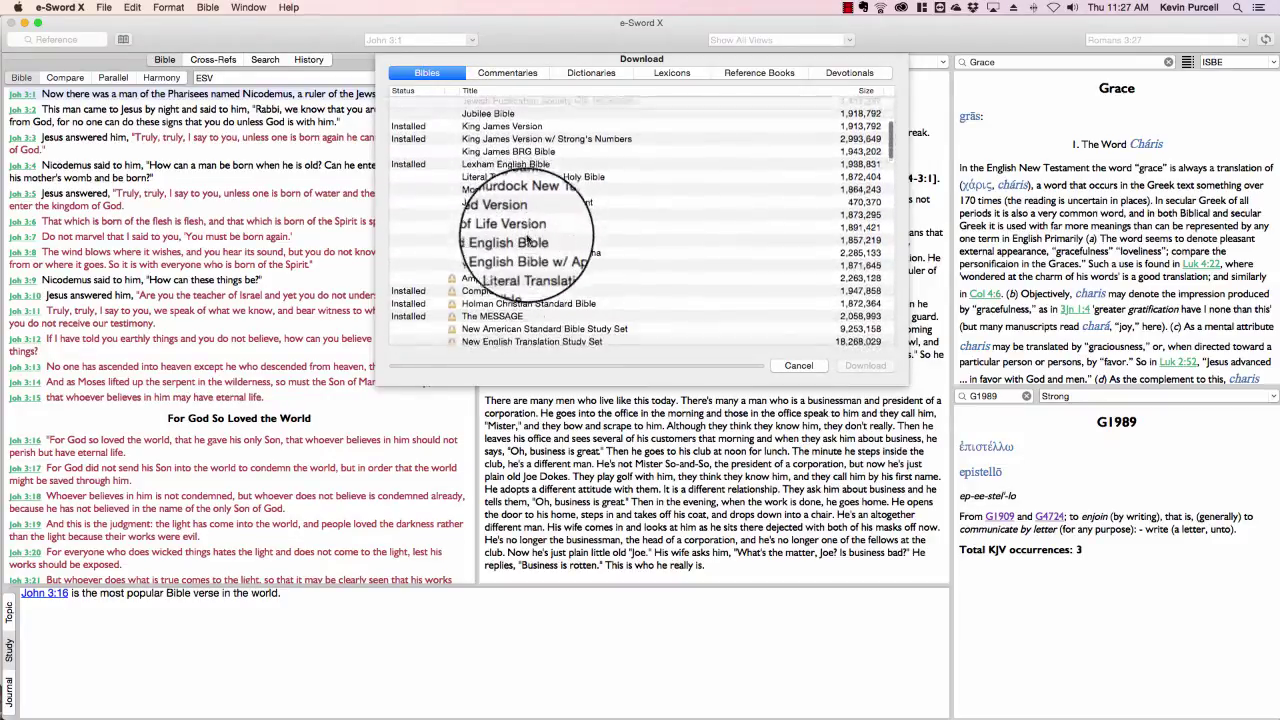
Step: Request the New American Standard Bible Study Set, check its product key recovery and Lockman Foundation purchase options, and cancel the request
scroll(527, 237, down, 3)
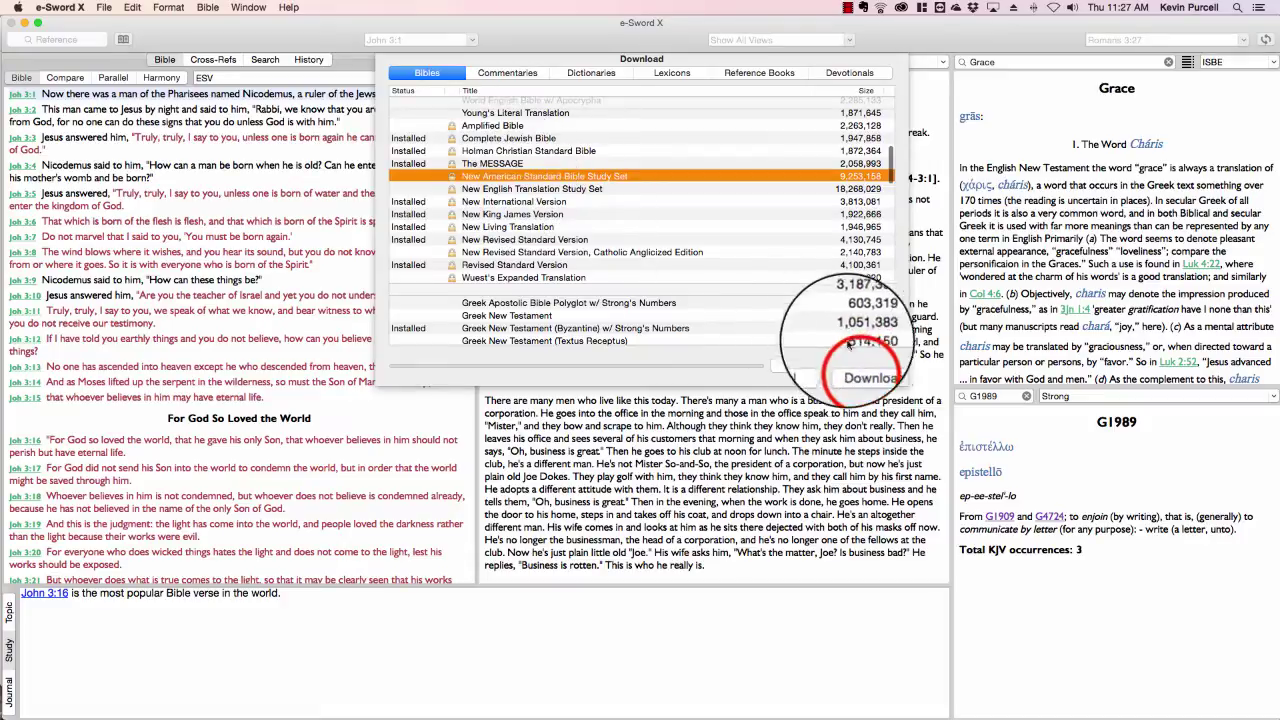
click(857, 367)
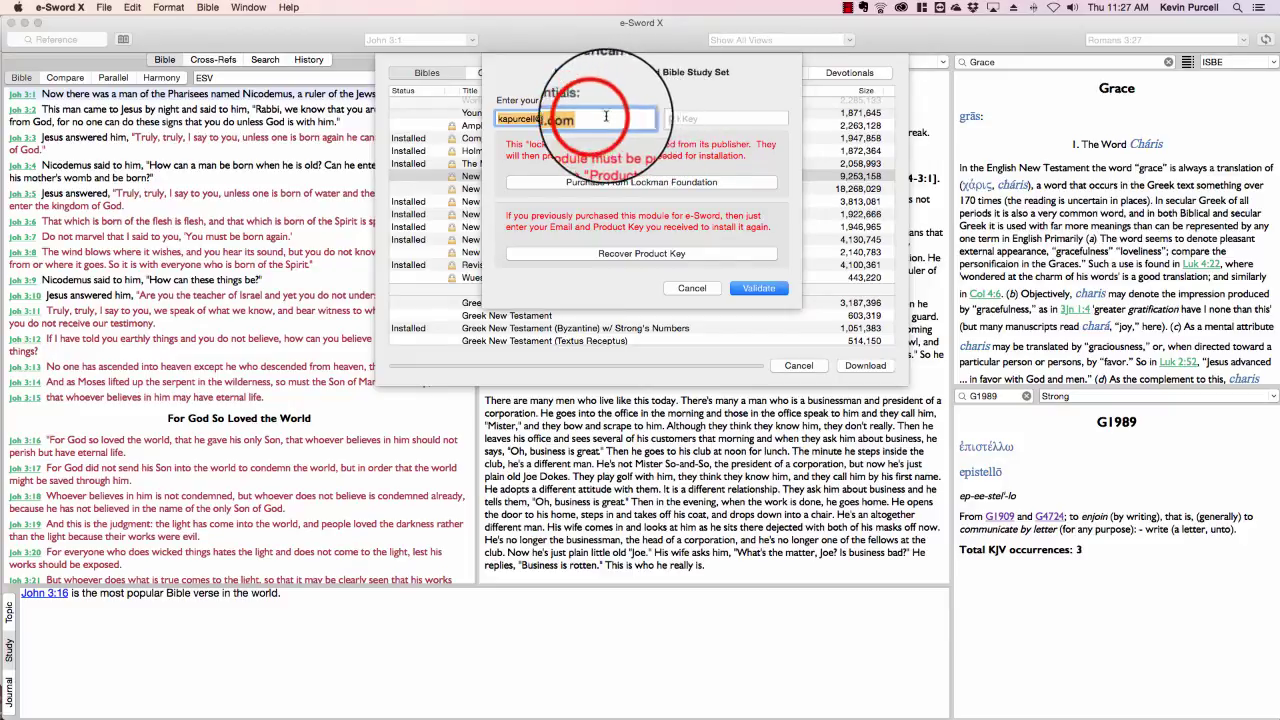
click(697, 118)
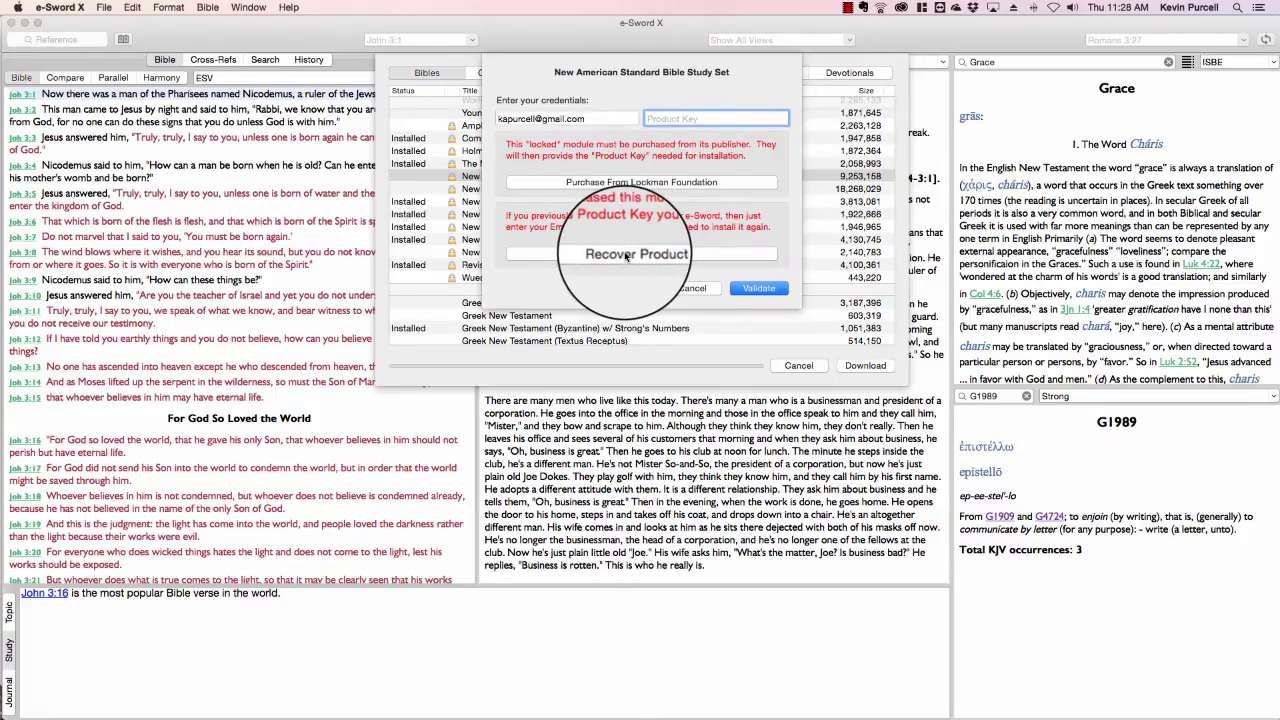
click(627, 255)
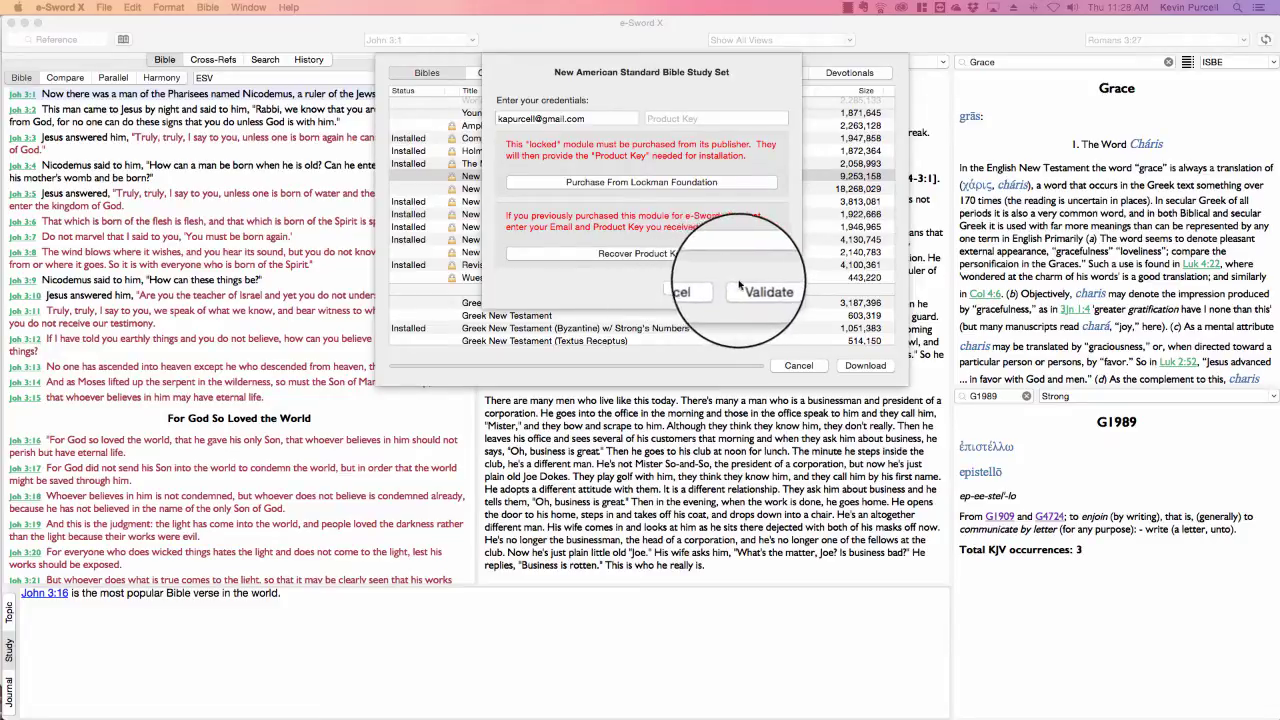
click(645, 256)
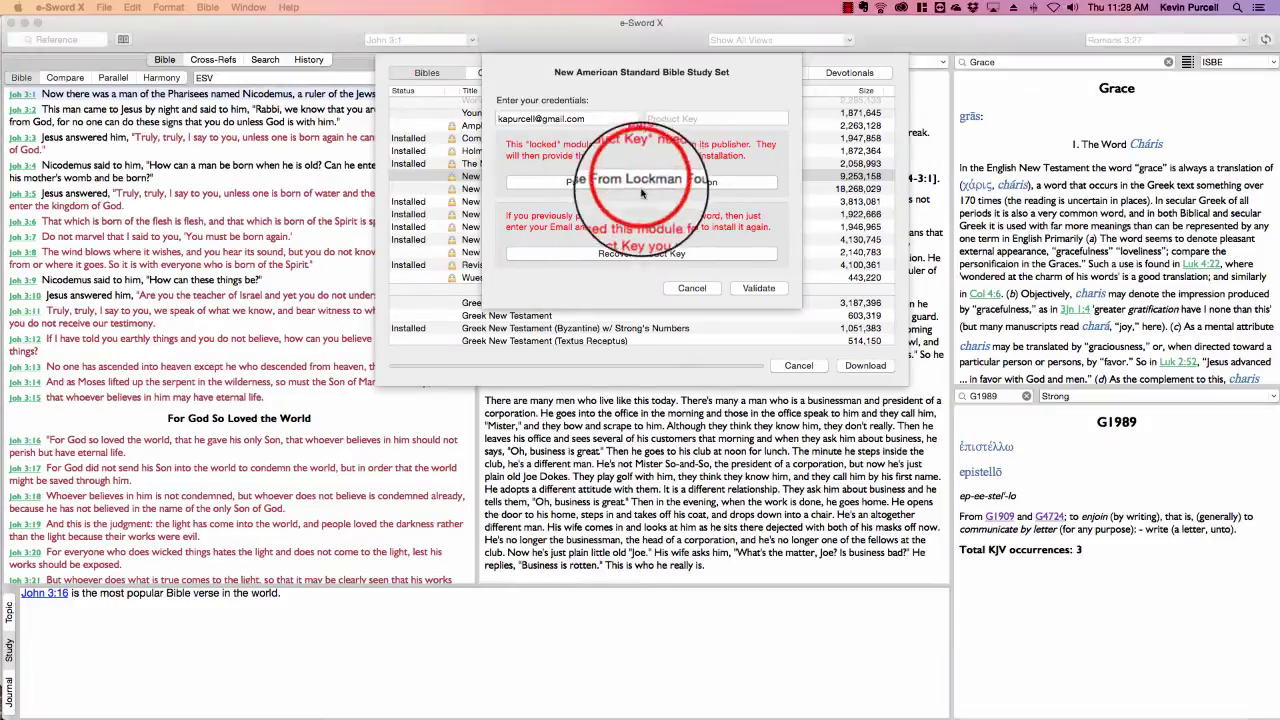
click(692, 288)
Step: Request the New English Translation Study Set, check its Bible.org purchase option, and cancel the request
click(537, 190)
click(865, 365)
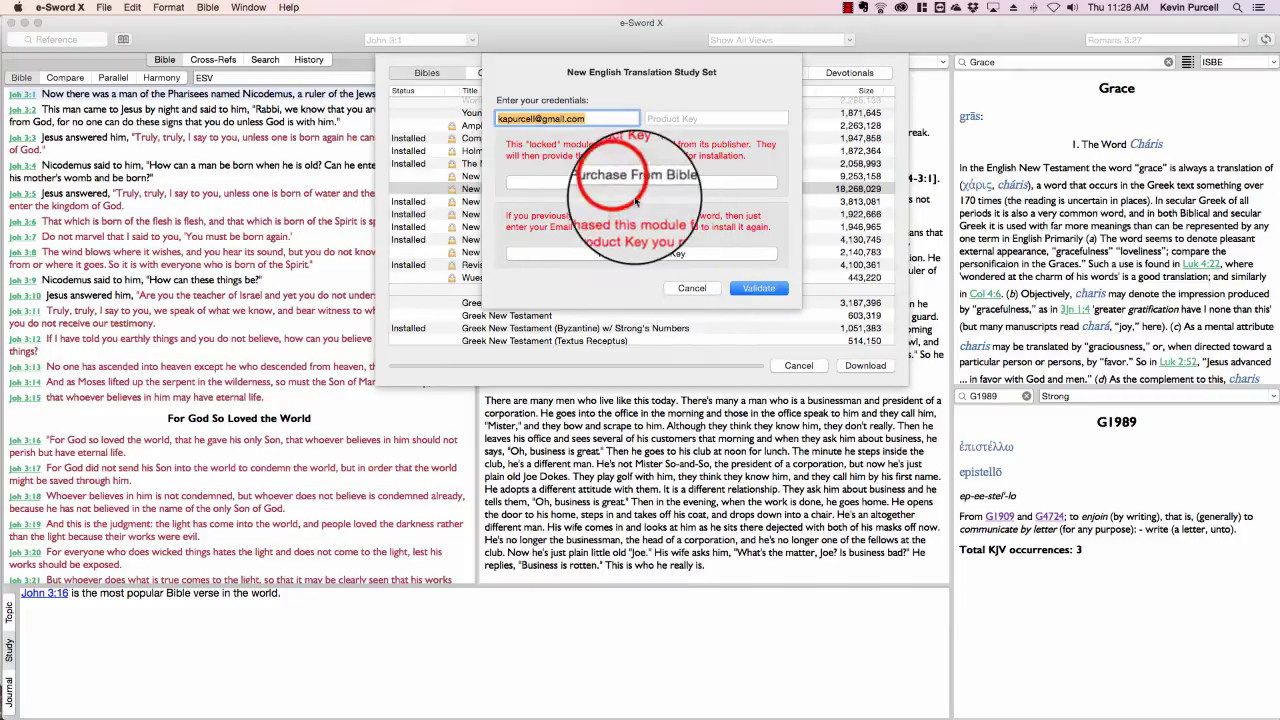
click(620, 184)
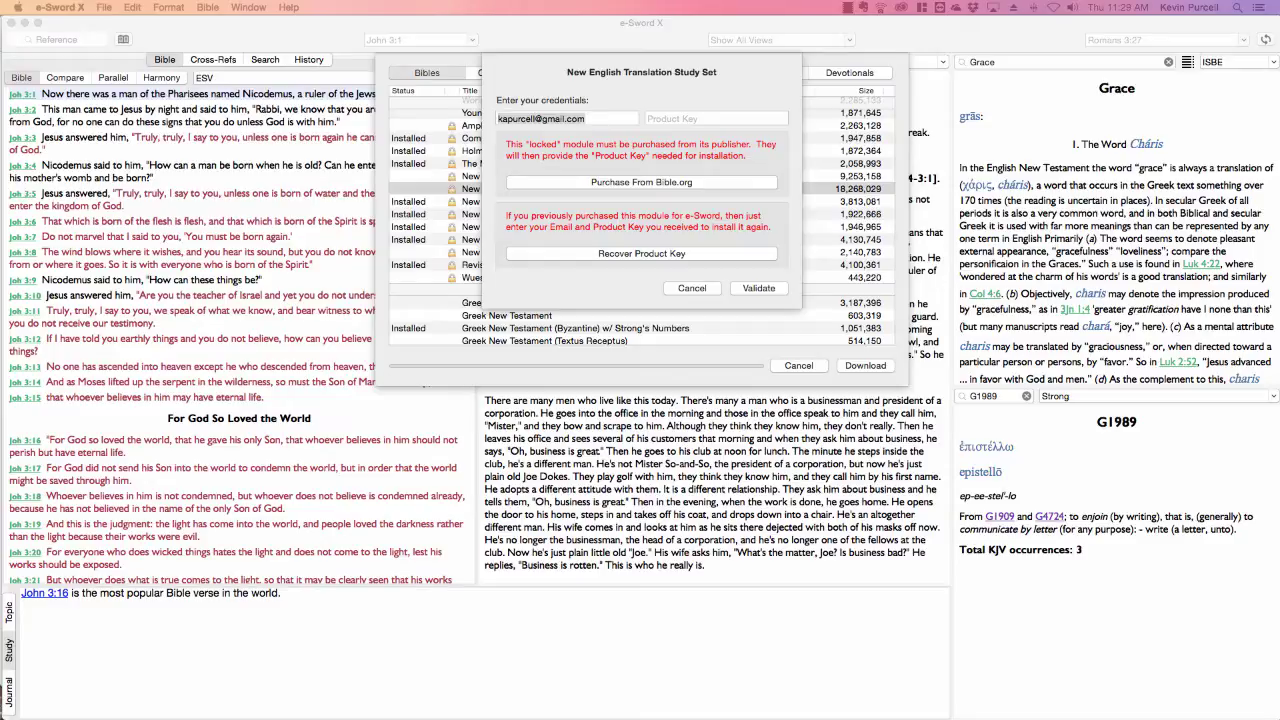
click(692, 288)
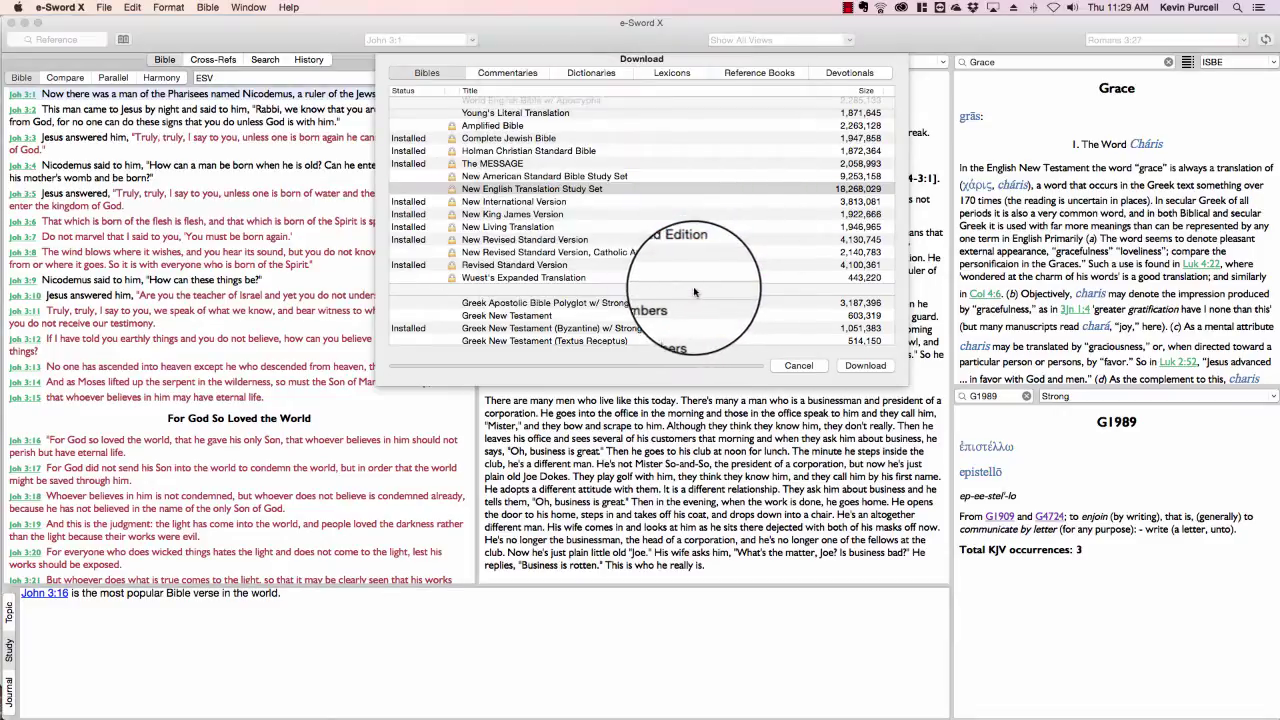
Step: Browse the downloadable commentaries, dictionaries, reference books and devotionals, and close the download window without downloading anything
click(507, 72)
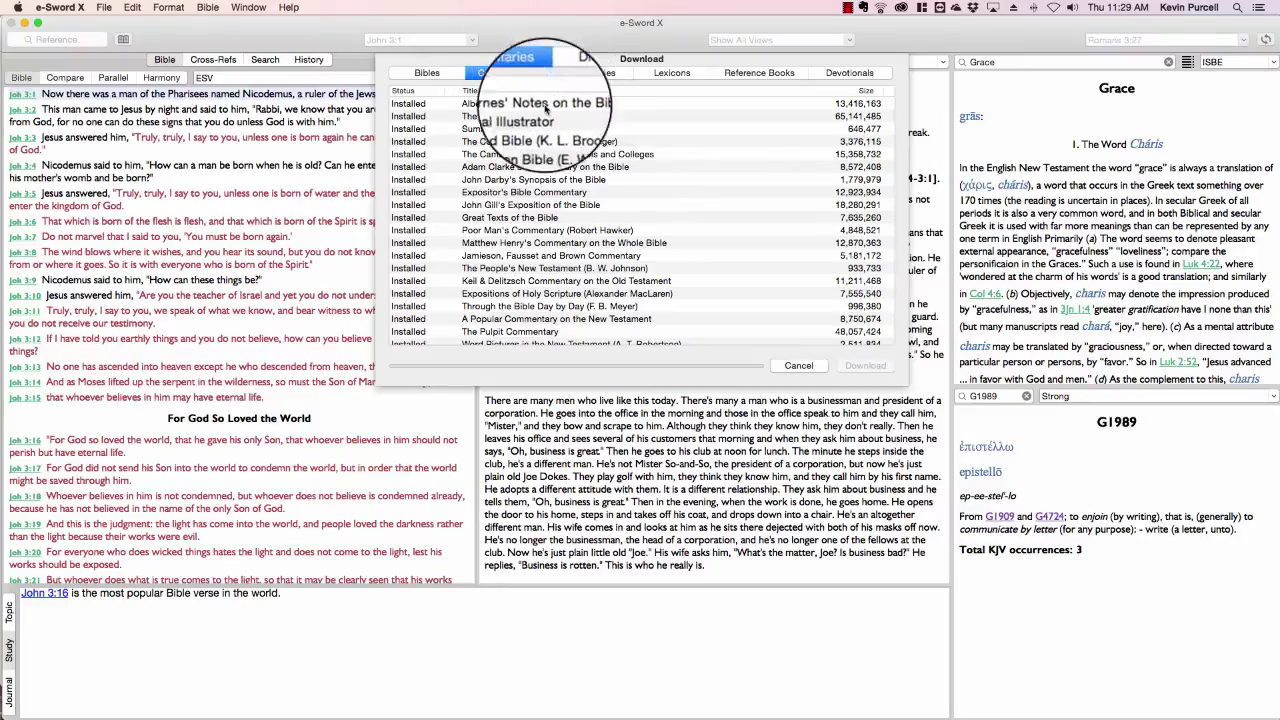
scroll(532, 195, down, 5)
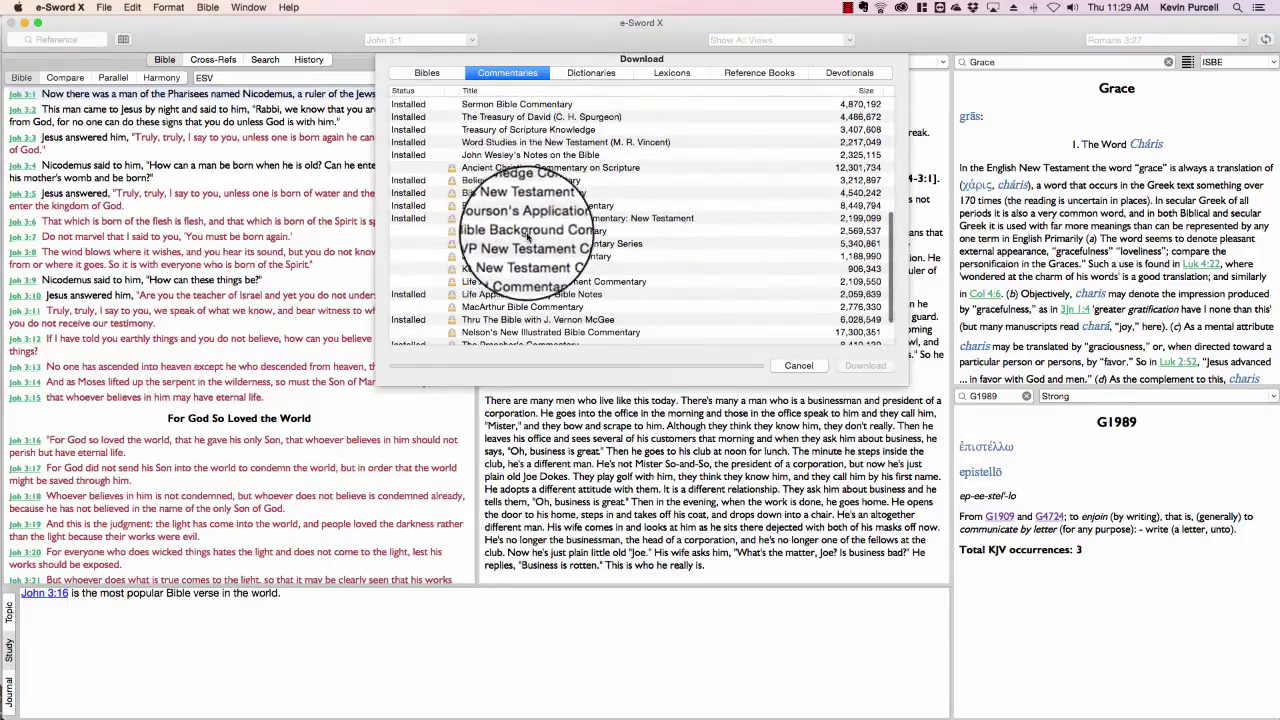
click(591, 72)
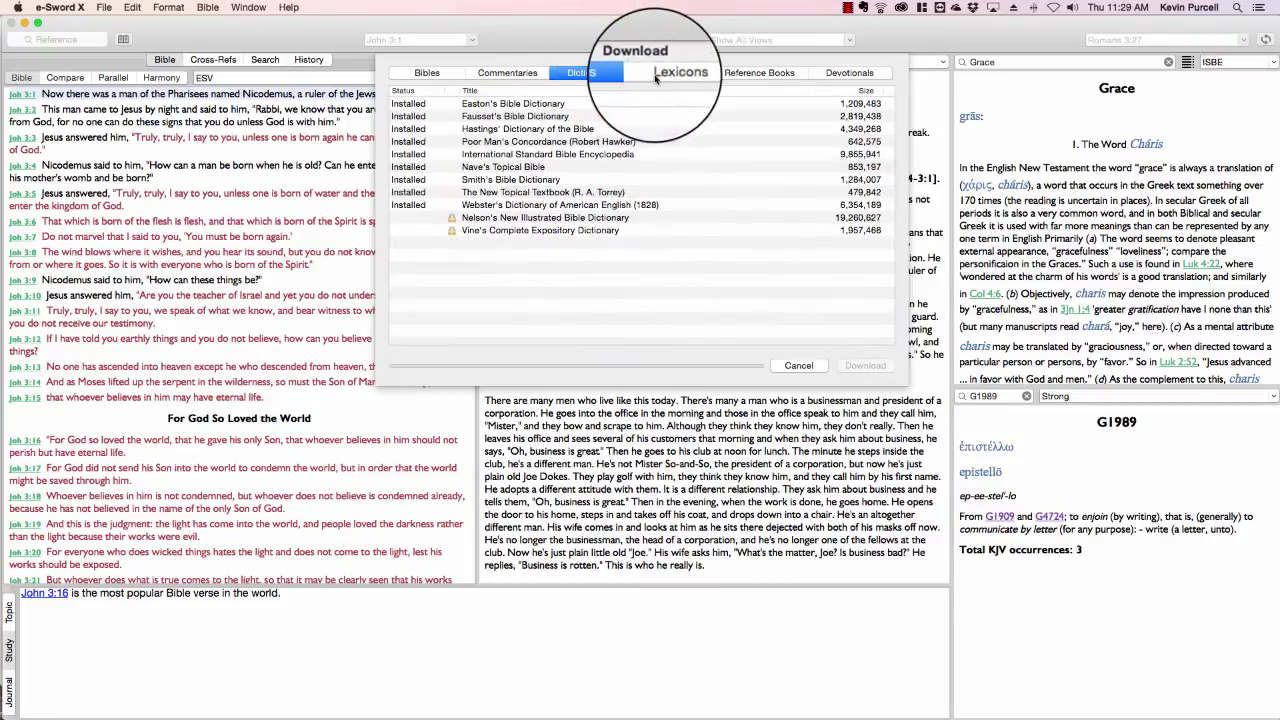
click(732, 74)
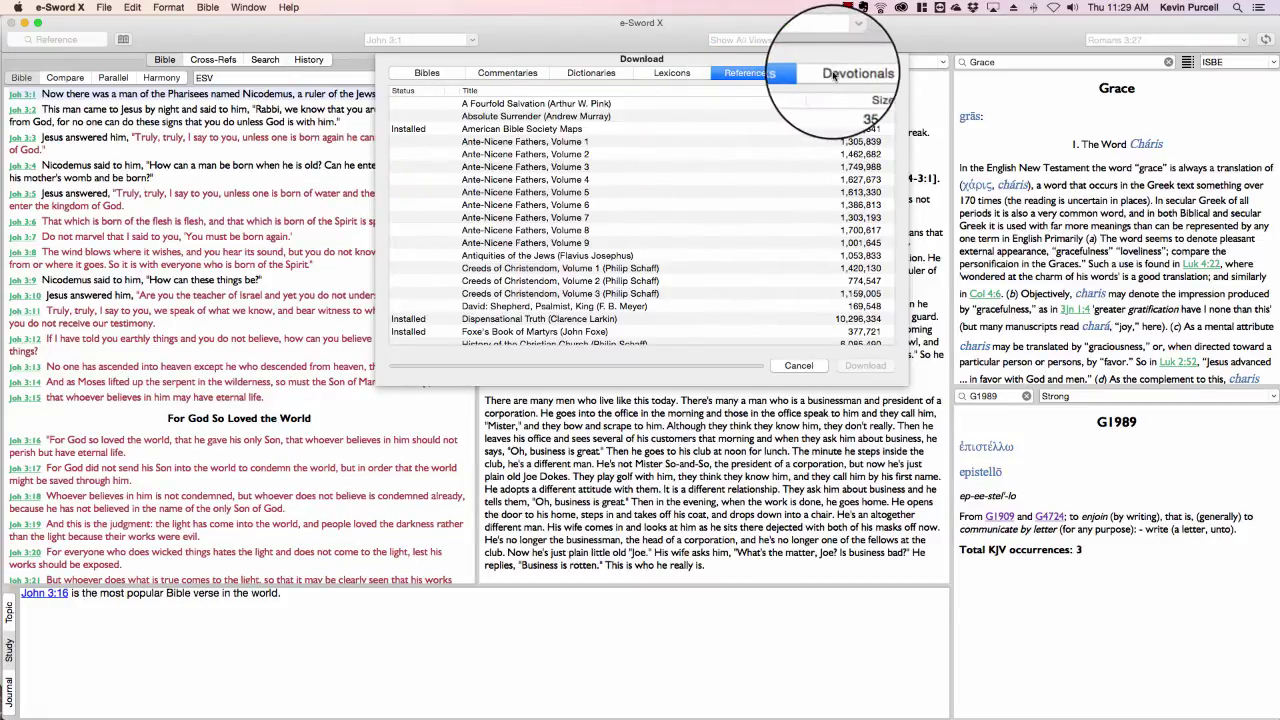
scroll(500, 245, down, 15)
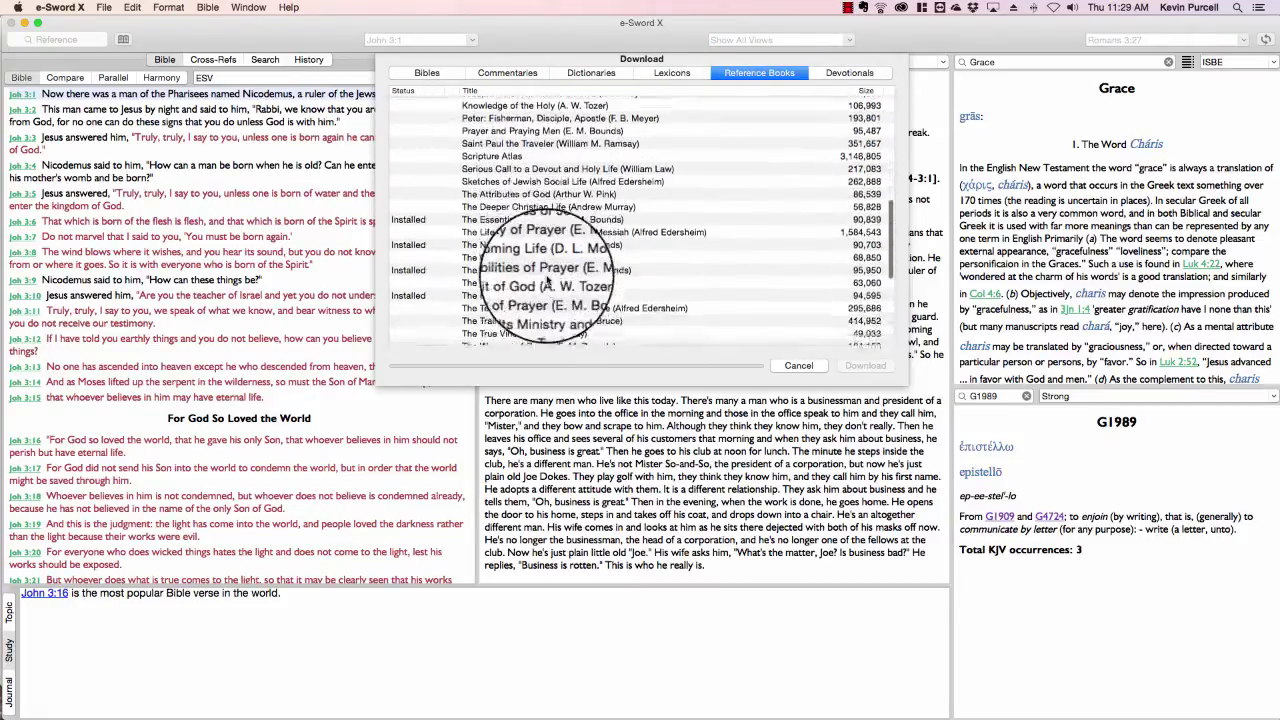
click(849, 73)
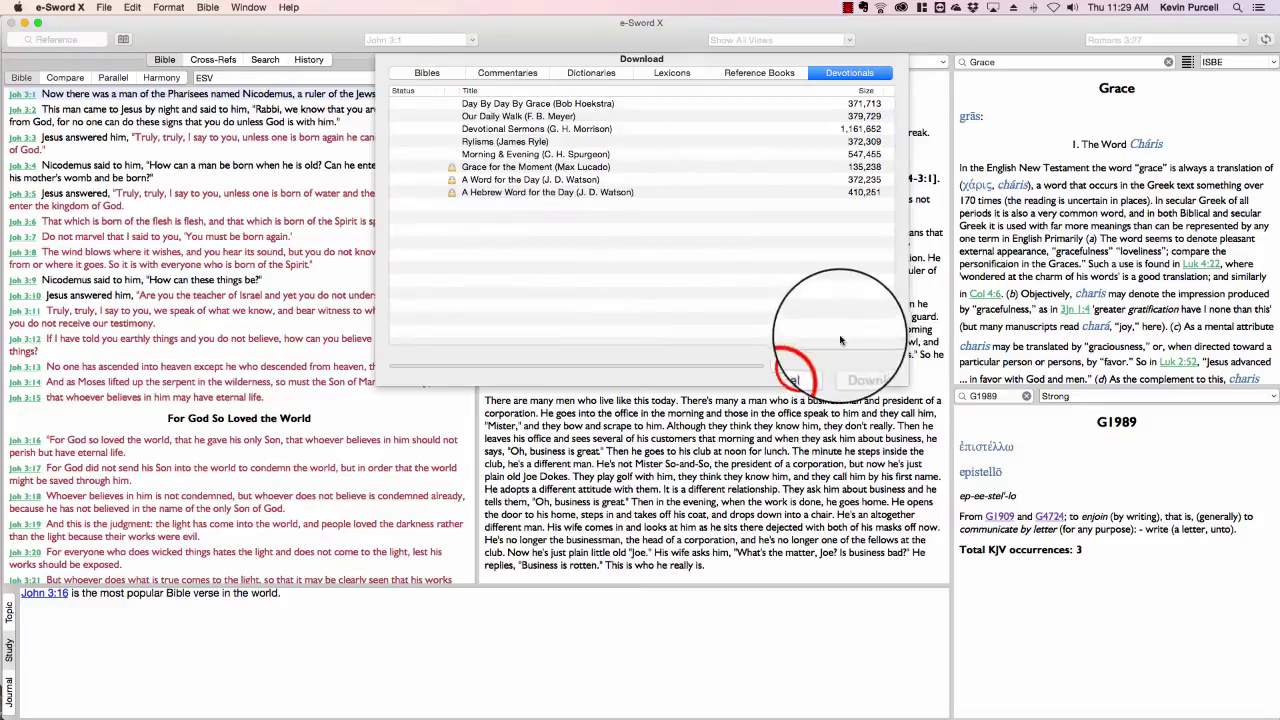
click(798, 365)
Step: Start a Bible passage lookup with the Lookup Reference command
click(207, 7)
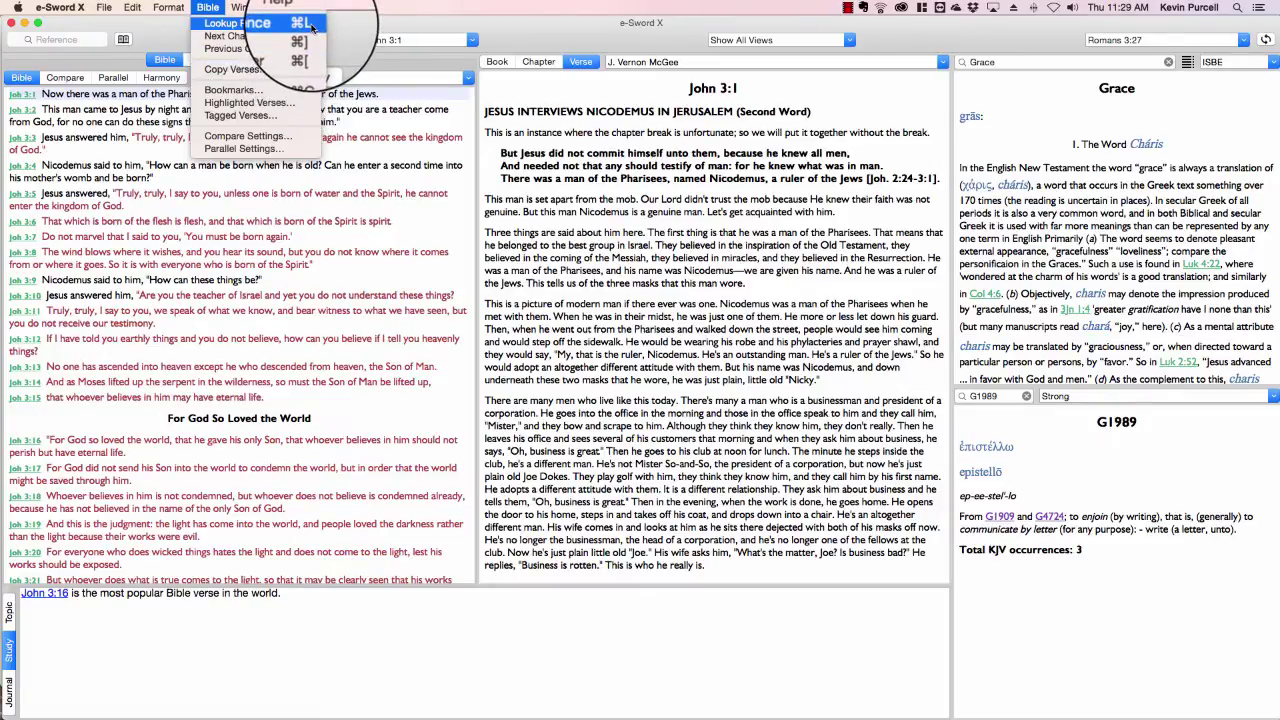
click(224, 10)
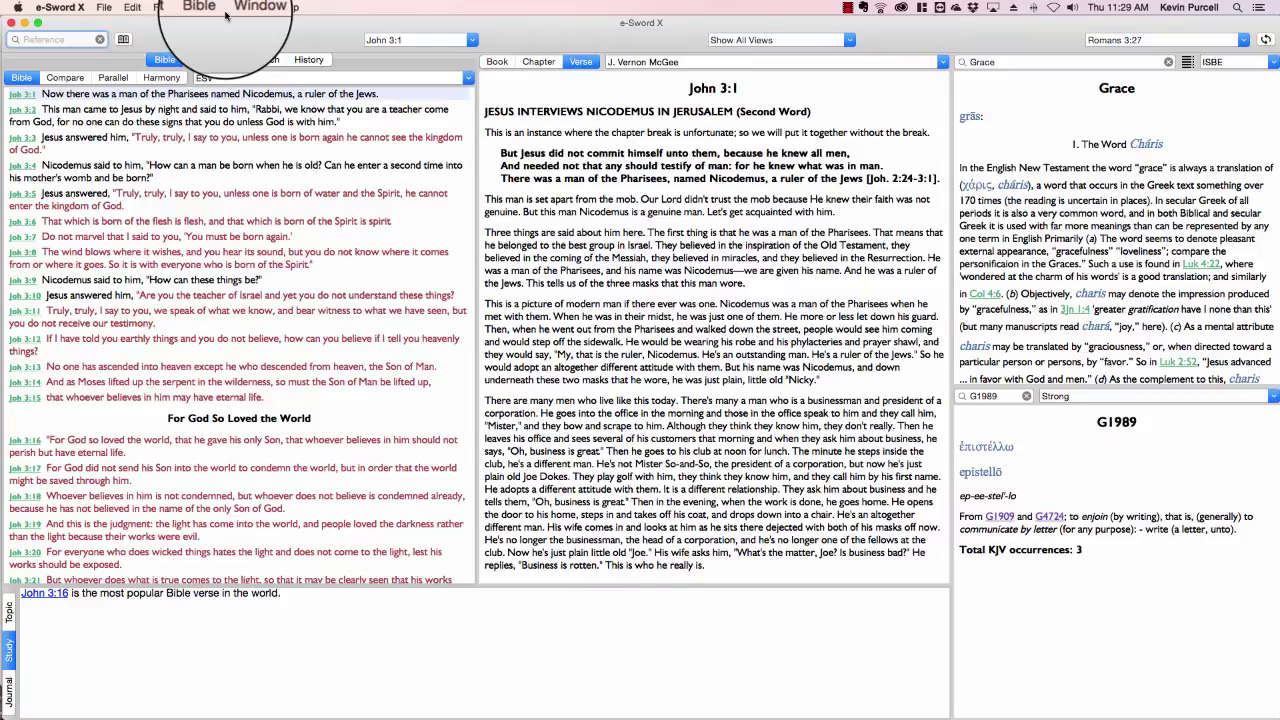
Step: Look up Romans 3:23 in the ESV Bible using the passage reference lookup
click(52, 40)
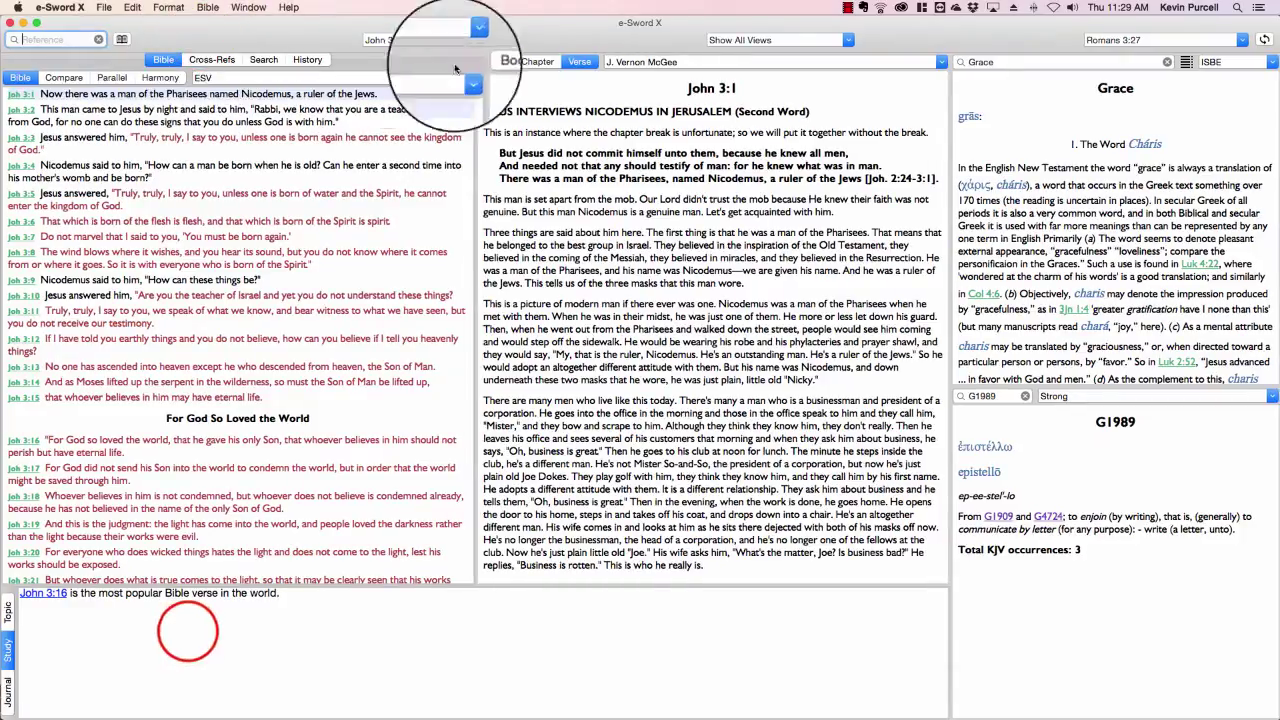
click(193, 629)
click(292, 598)
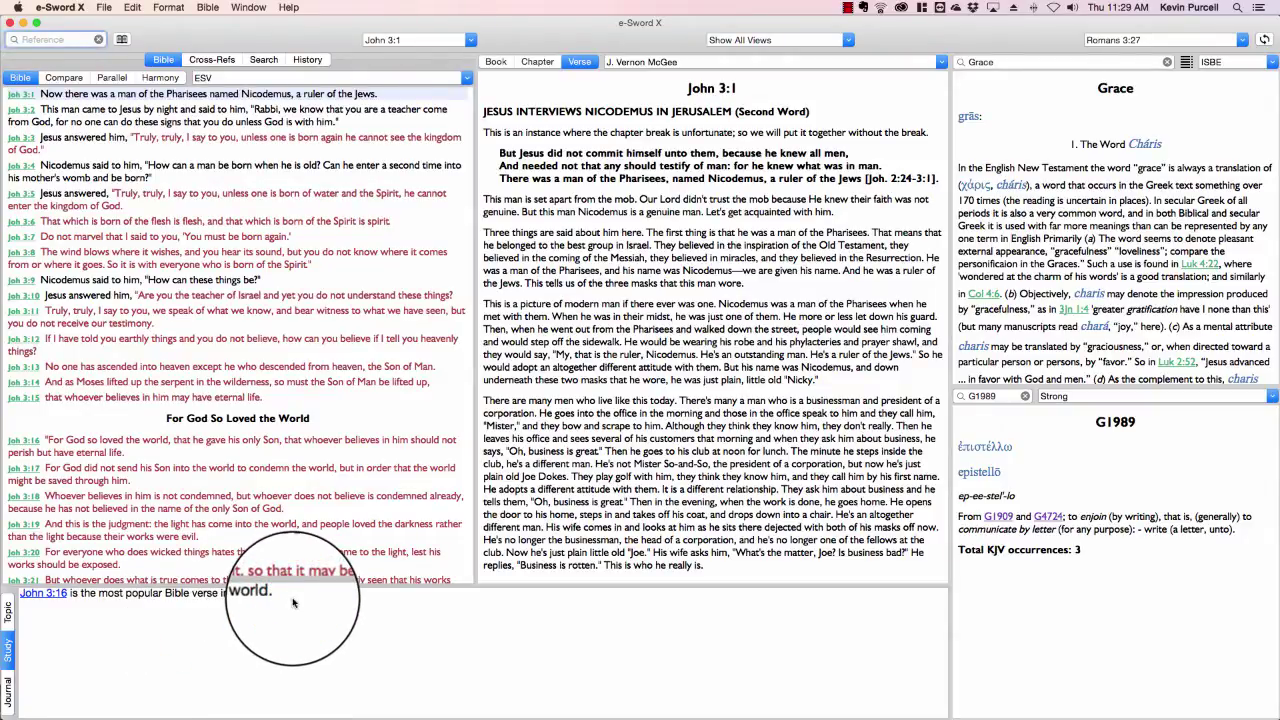
text(rom 3)
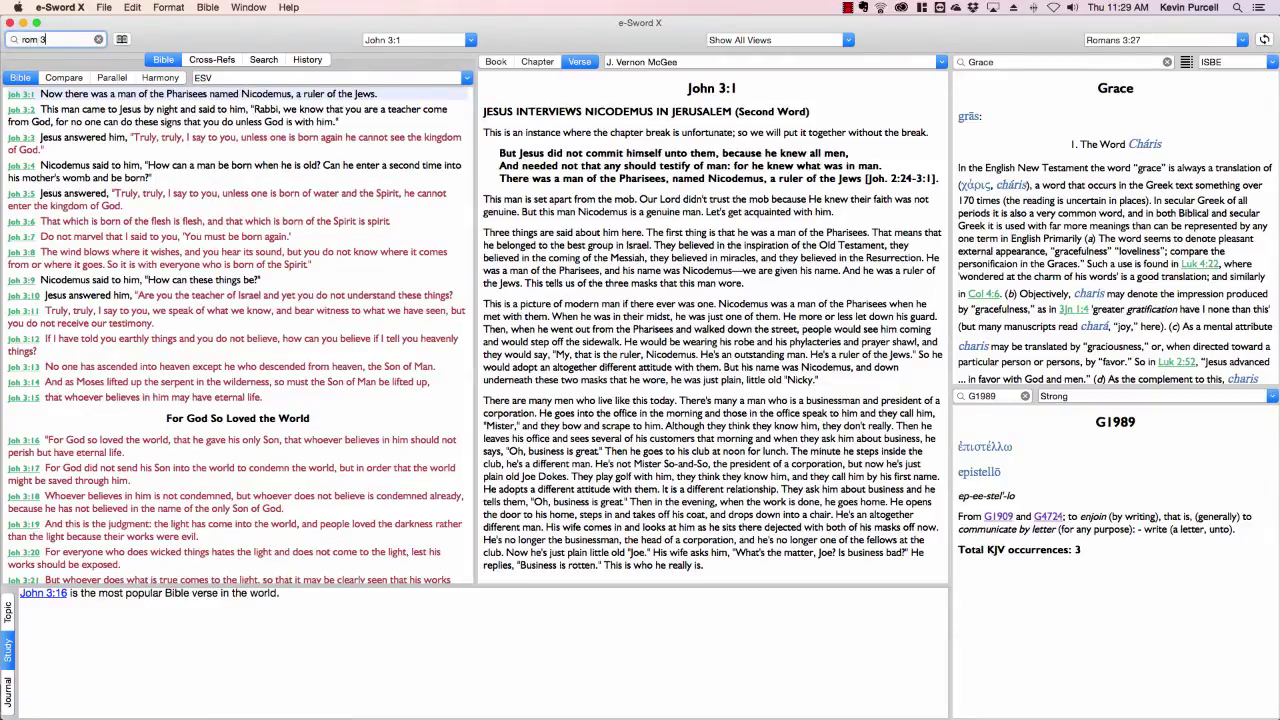
text(:23)
key(Return)
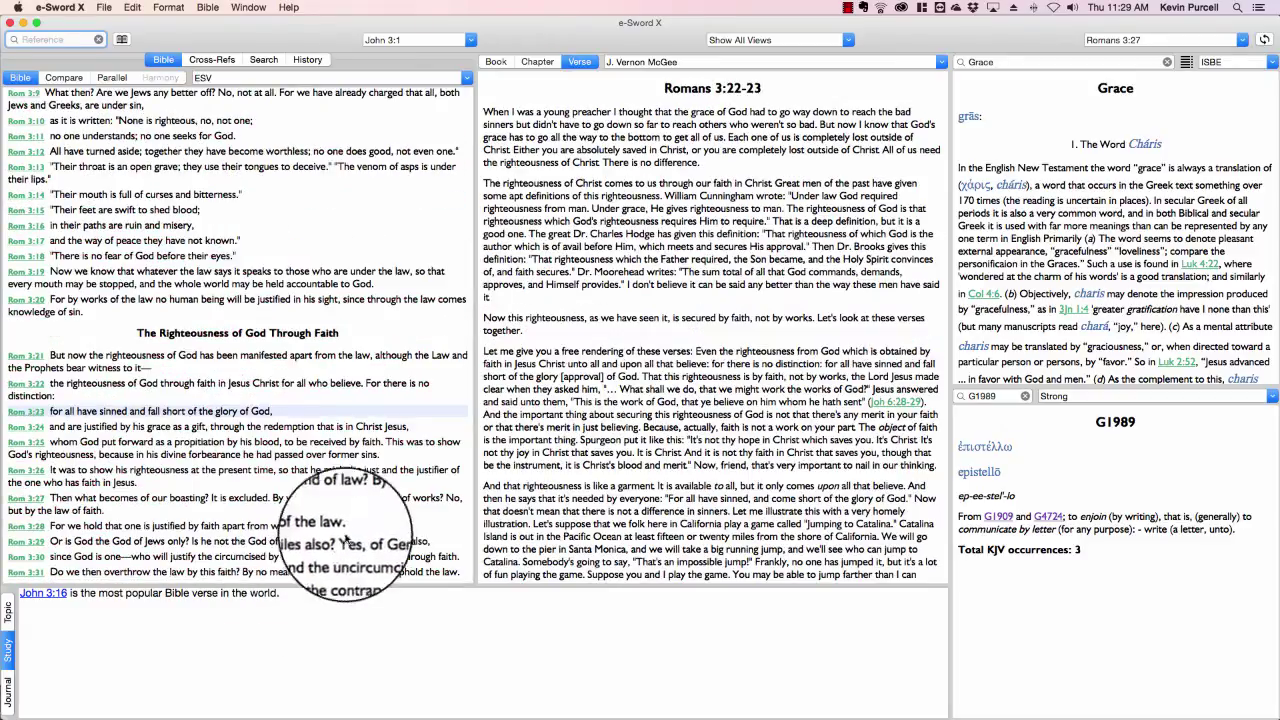
Step: Advance the Bible text two chapters to Romans 5 and return to Romans 3
click(205, 8)
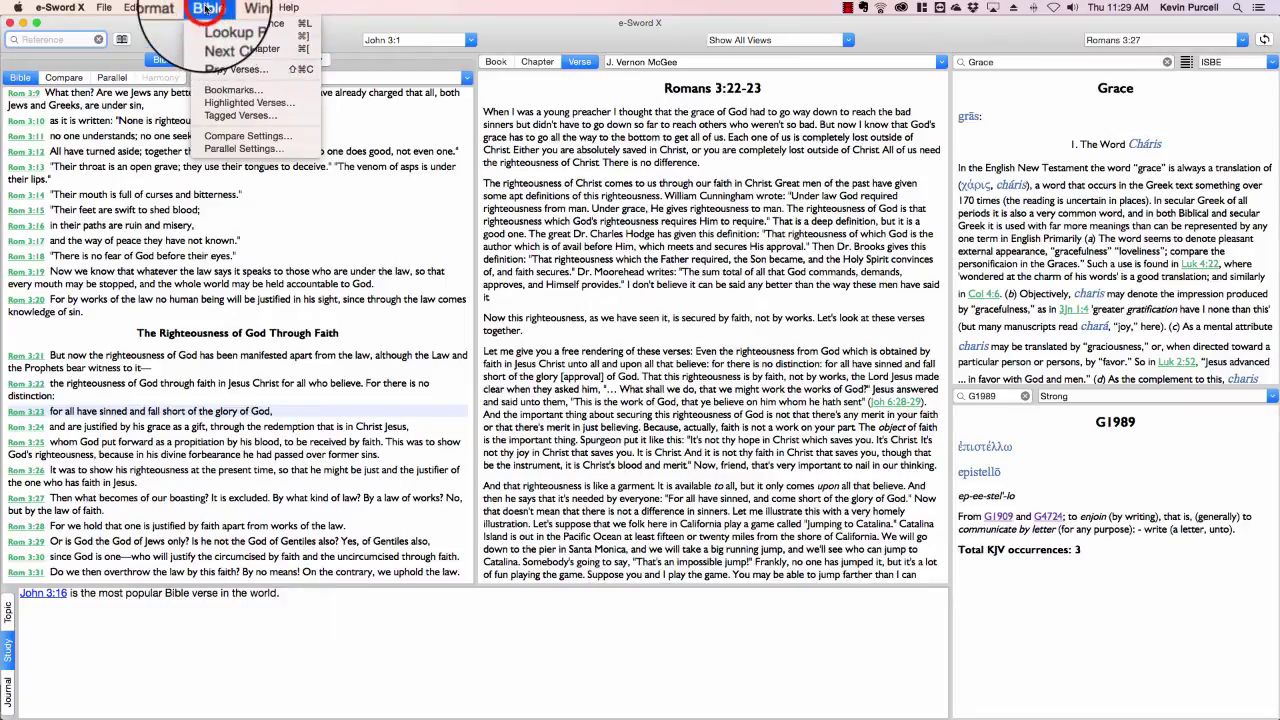
click(205, 8)
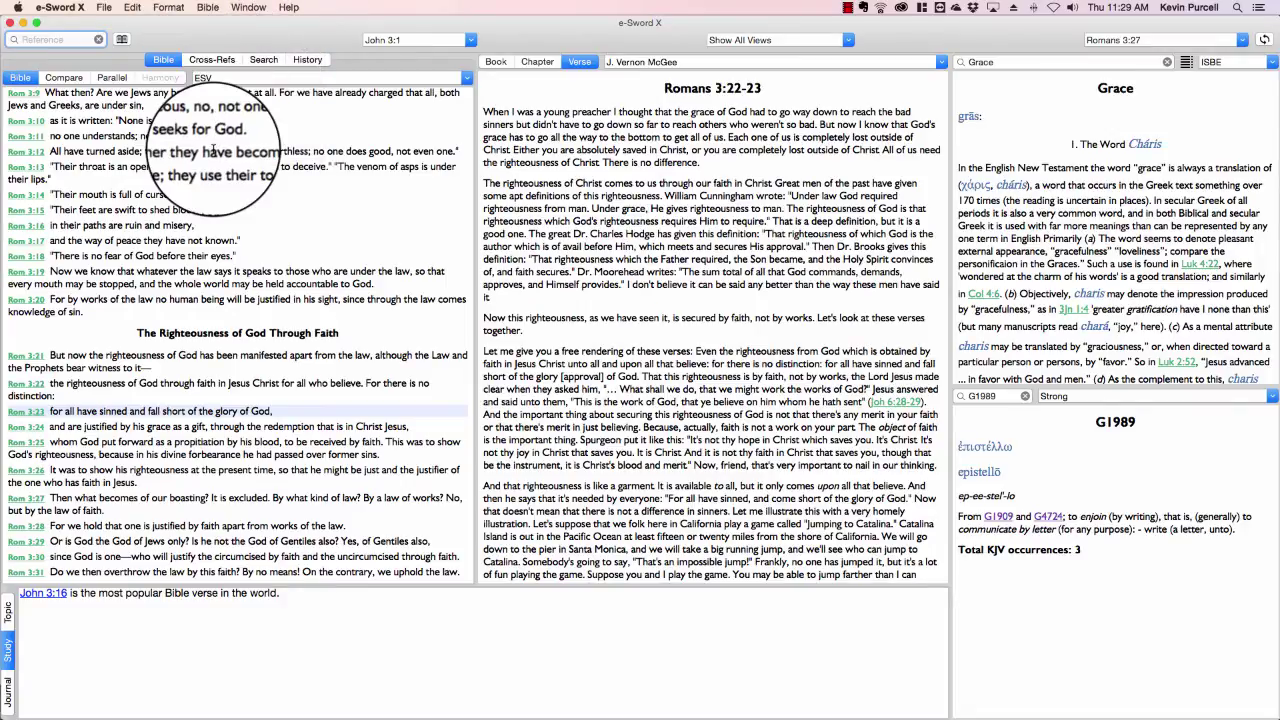
key(super+Right)
key(super+Right)
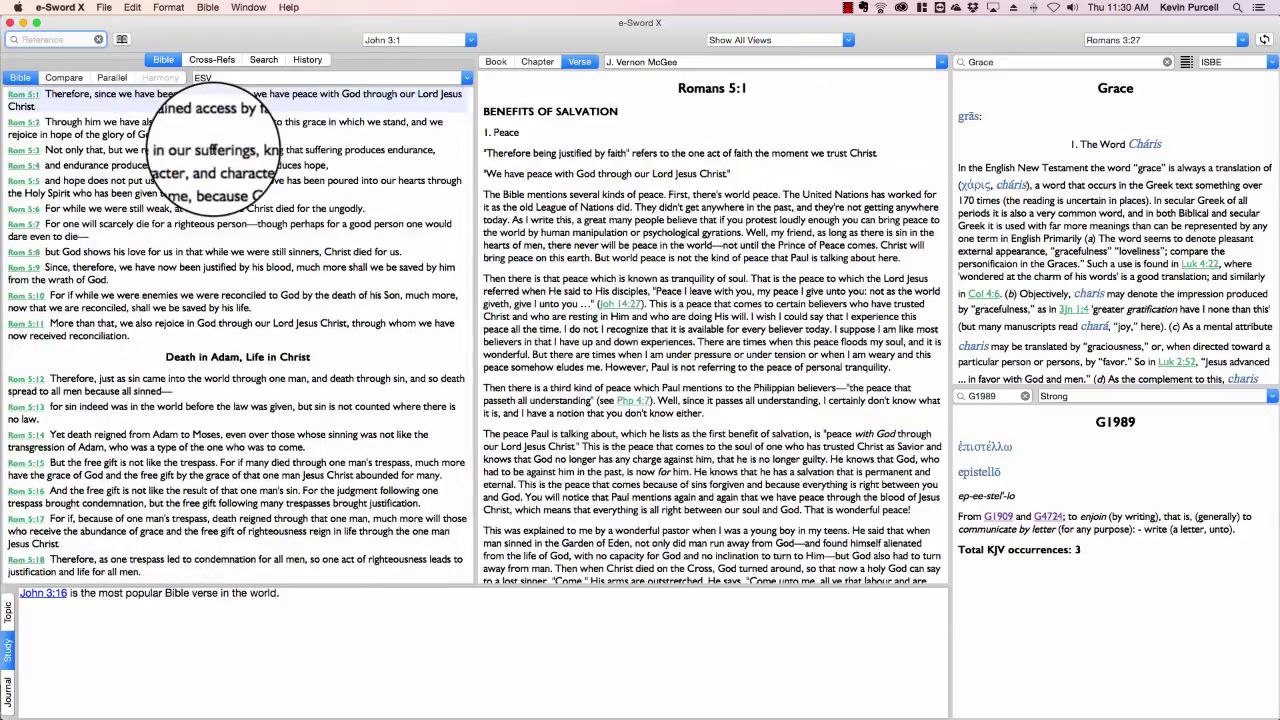
key(super+Left)
key(super+Left)
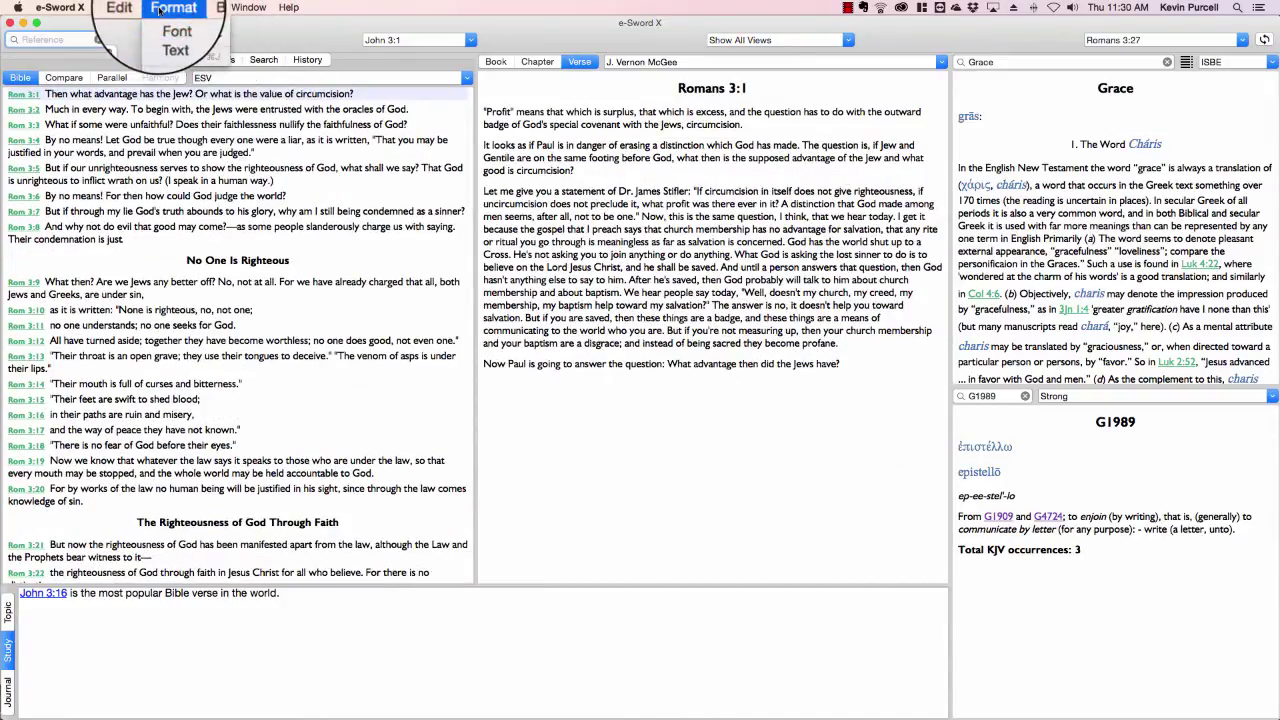
mouse_move(172, 38)
mouse_move(293, 97)
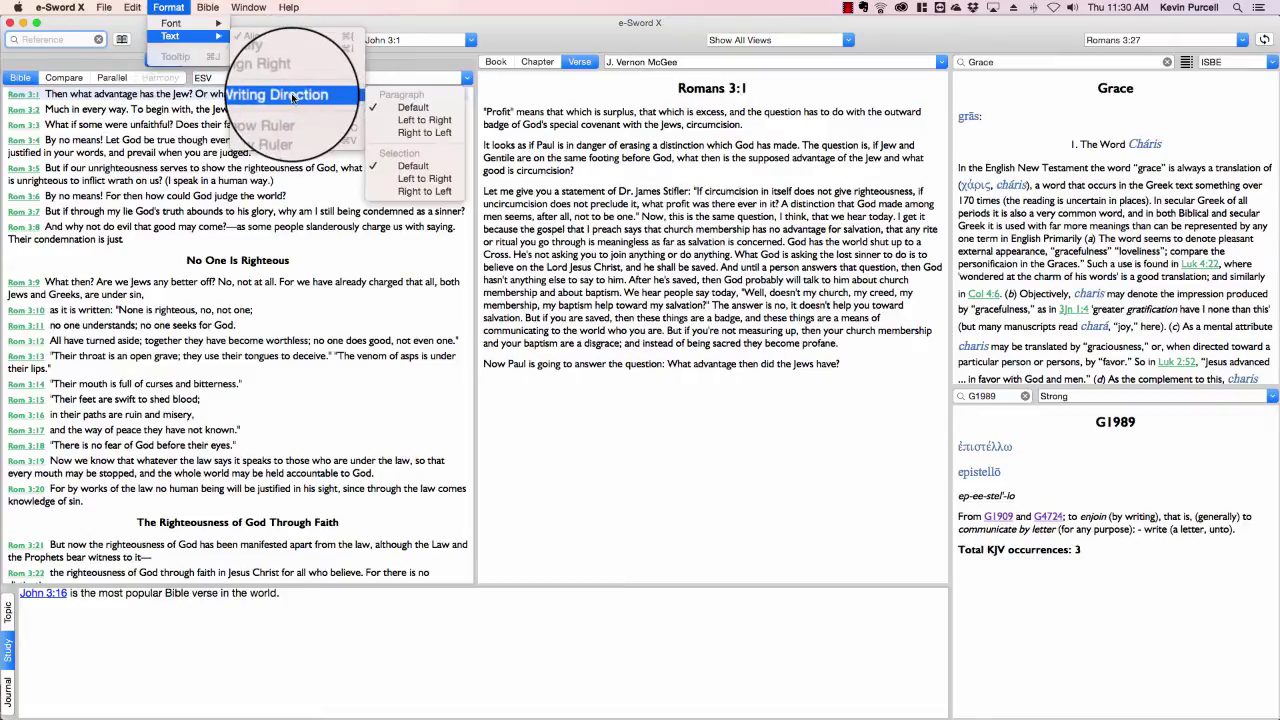
mouse_move(217, 8)
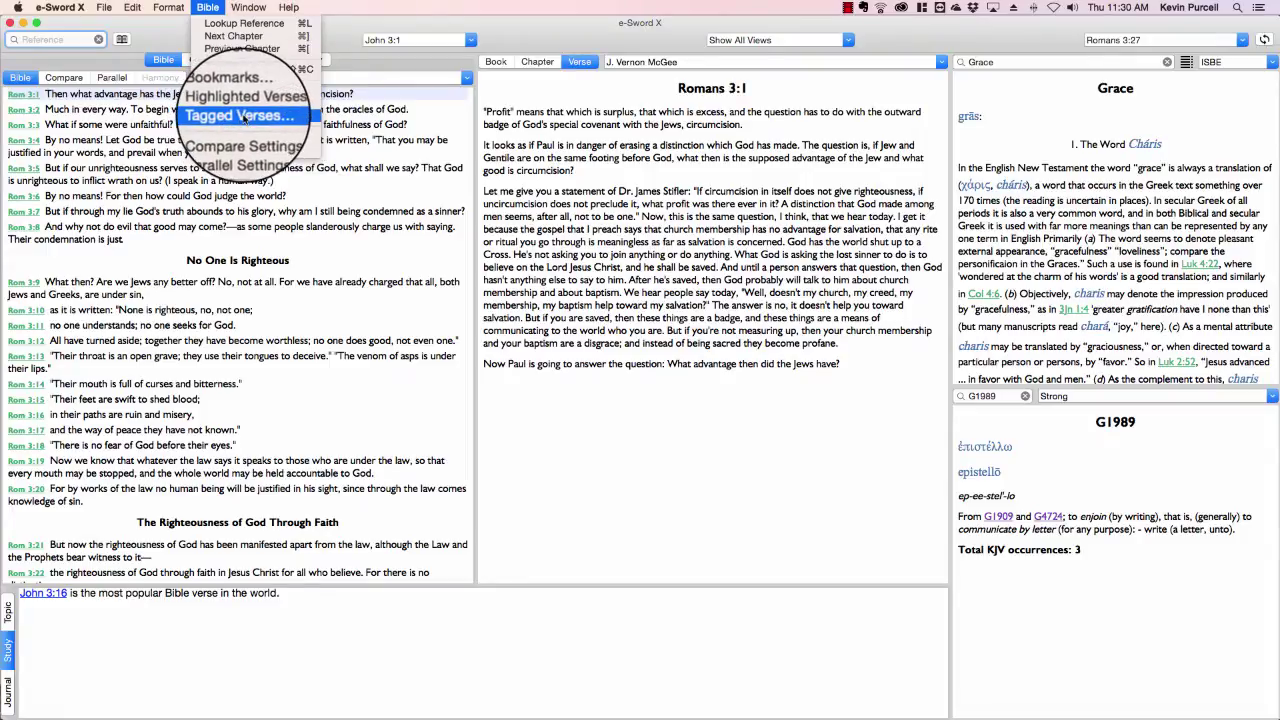
Step: View the Reference Books, switch from LASB Personality Profiles to Foxe's Book of Martyrs, and close the window
mouse_move(247, 5)
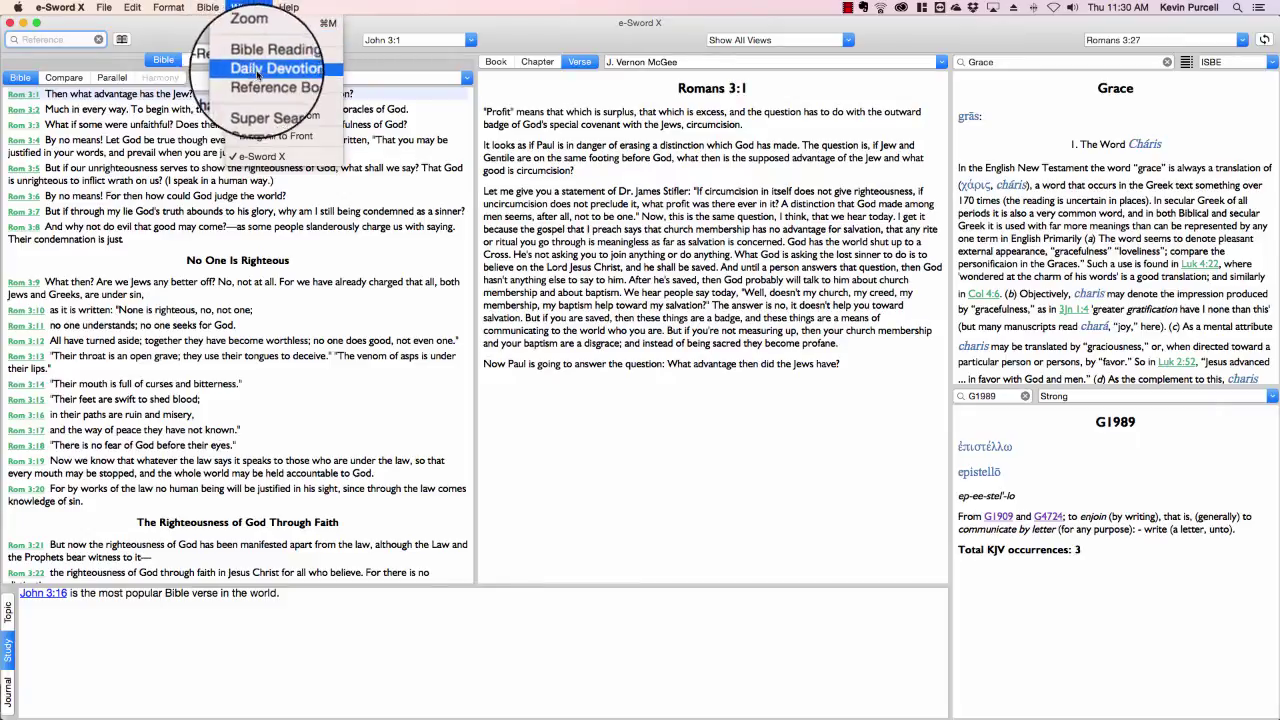
click(287, 86)
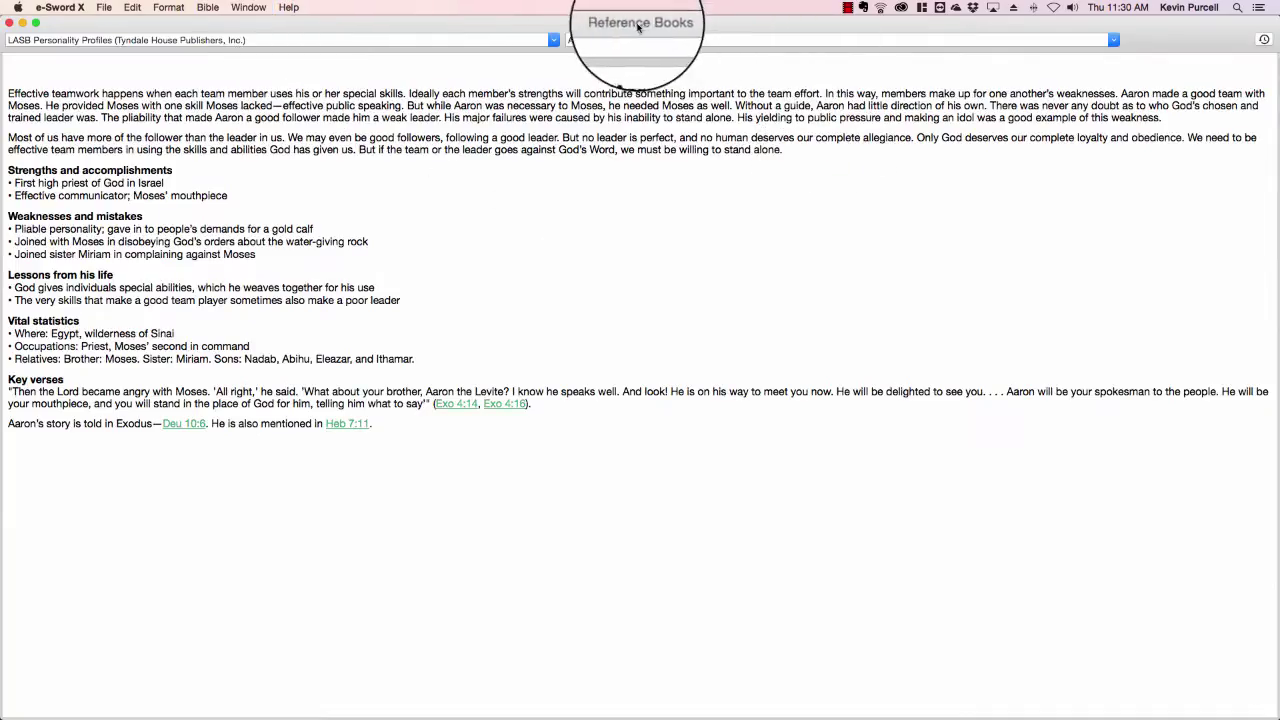
drag(639, 27, 614, 34)
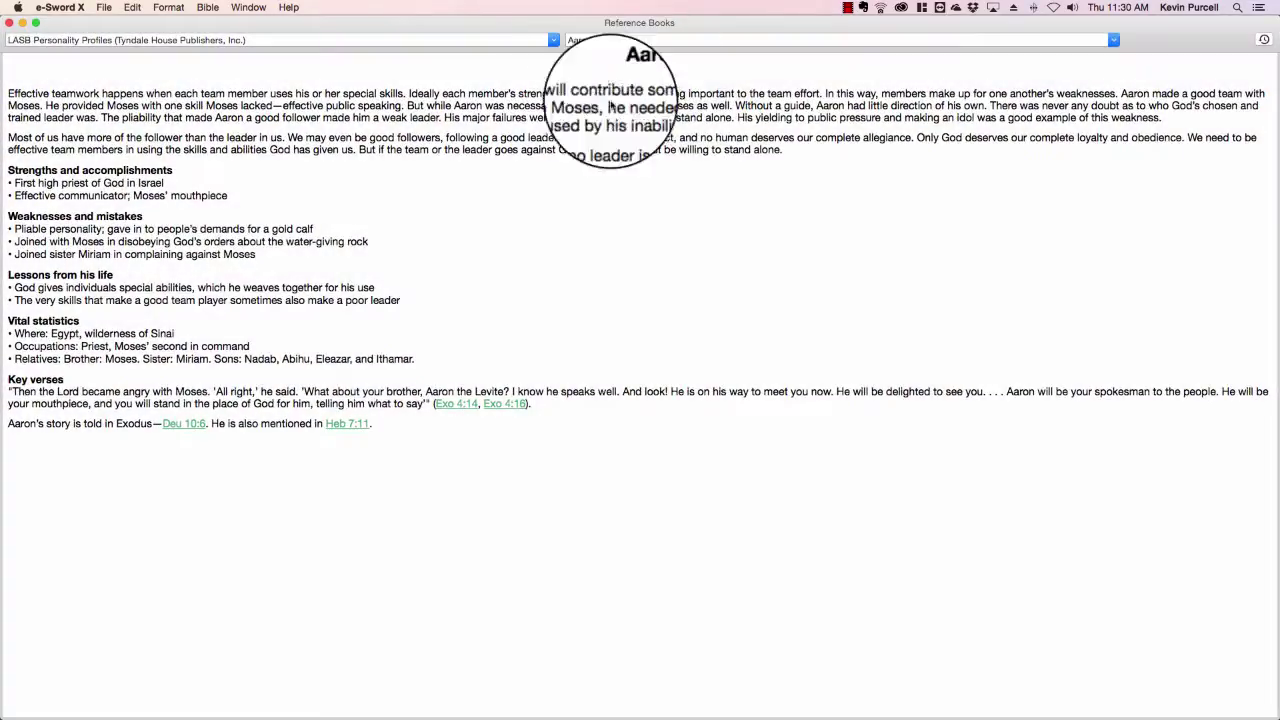
click(91, 39)
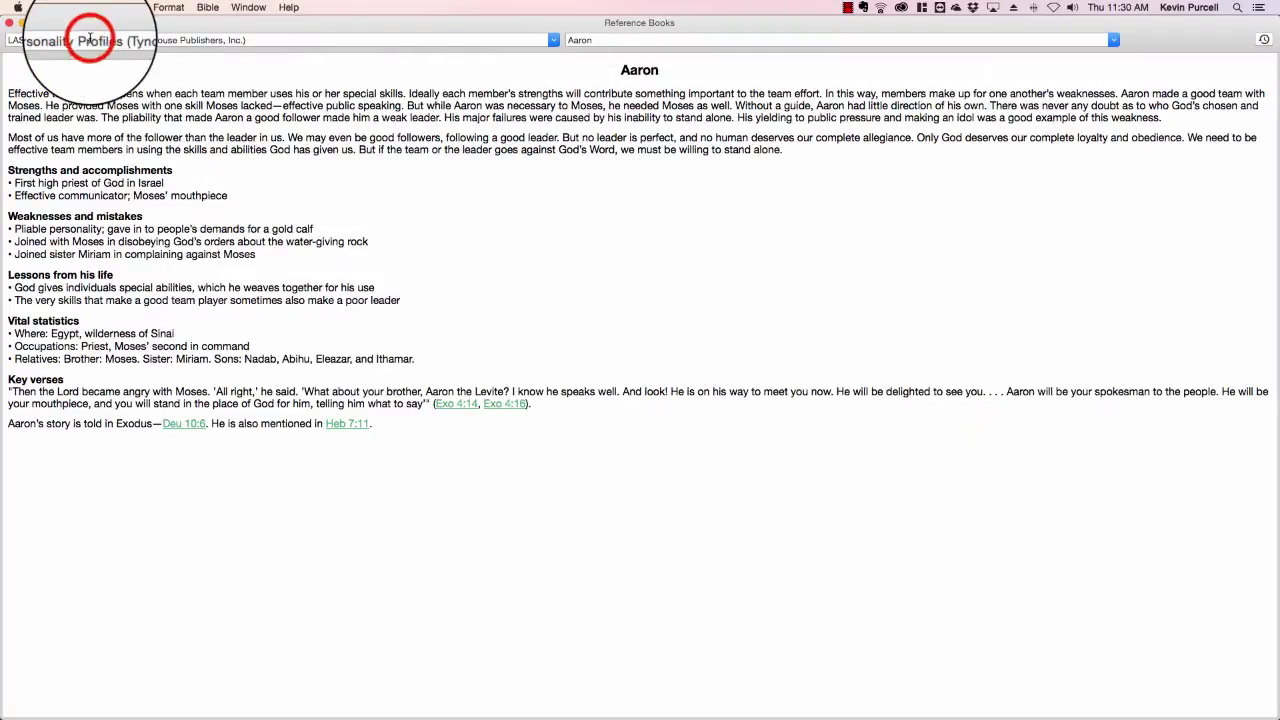
click(553, 40)
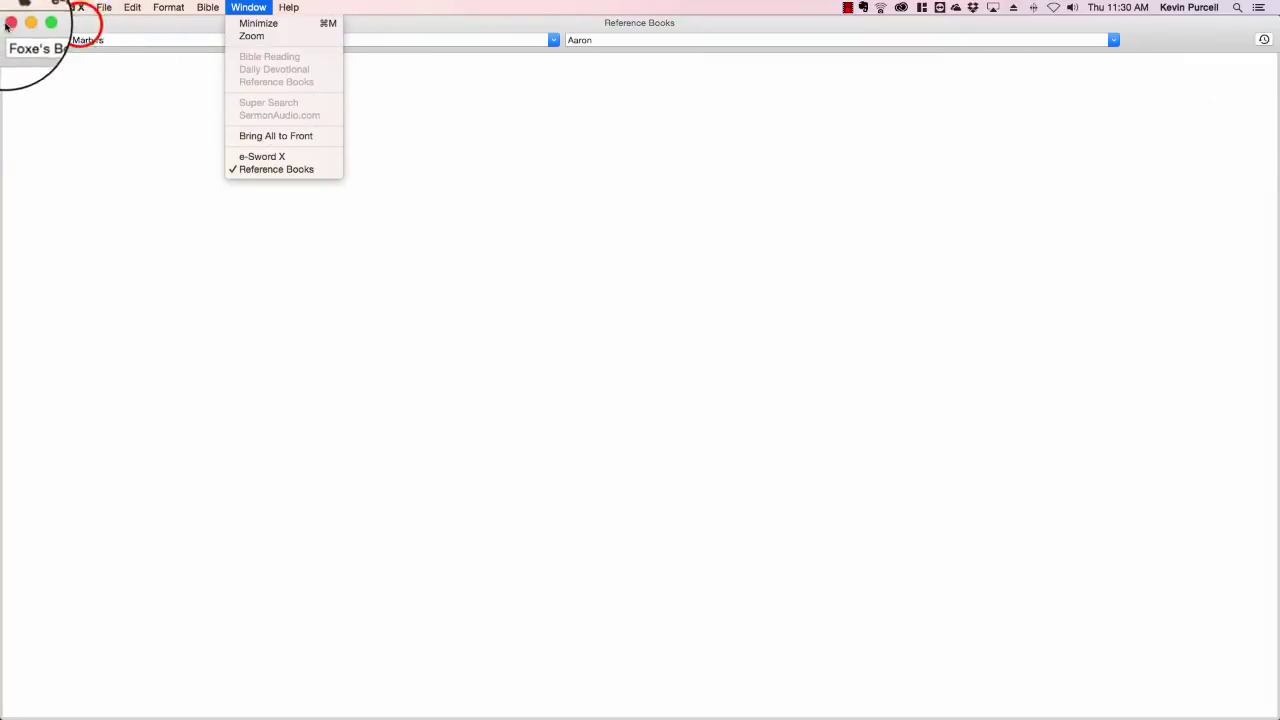
click(75, 28)
click(12, 22)
Step: Open the Bible Reading window and choose the Chronological Bible in 1 Year plan
click(245, 7)
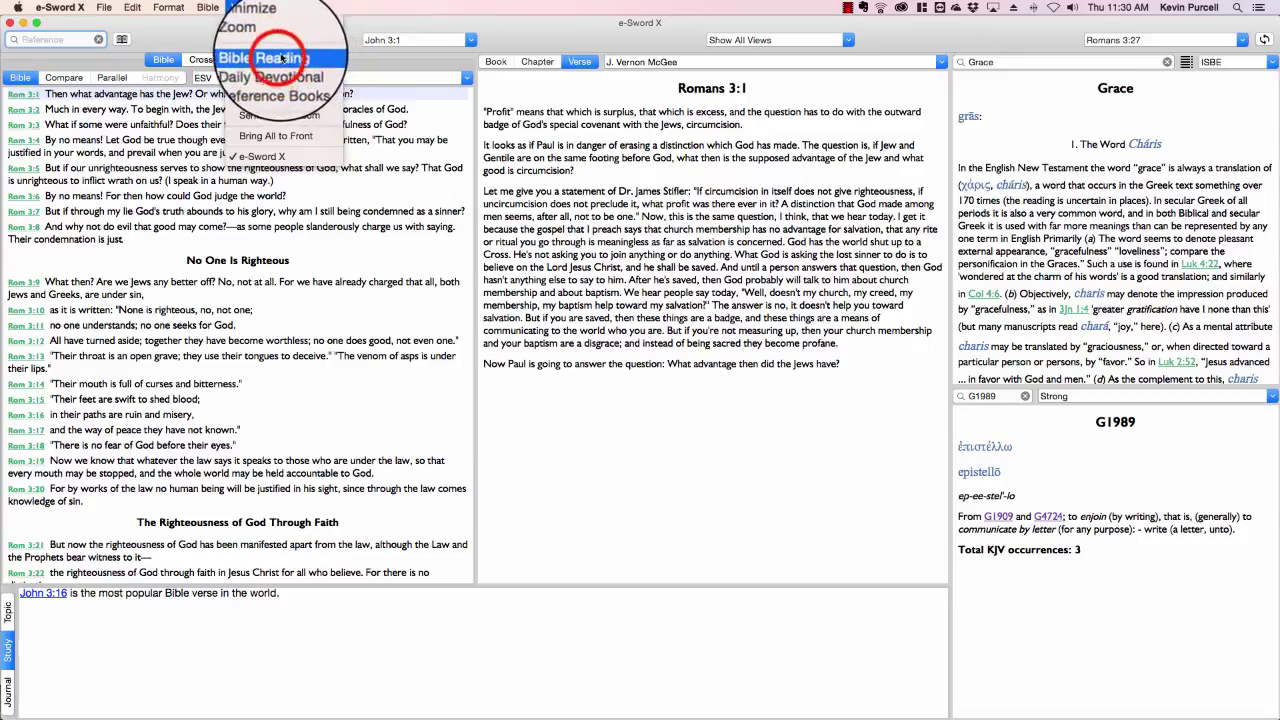
click(310, 78)
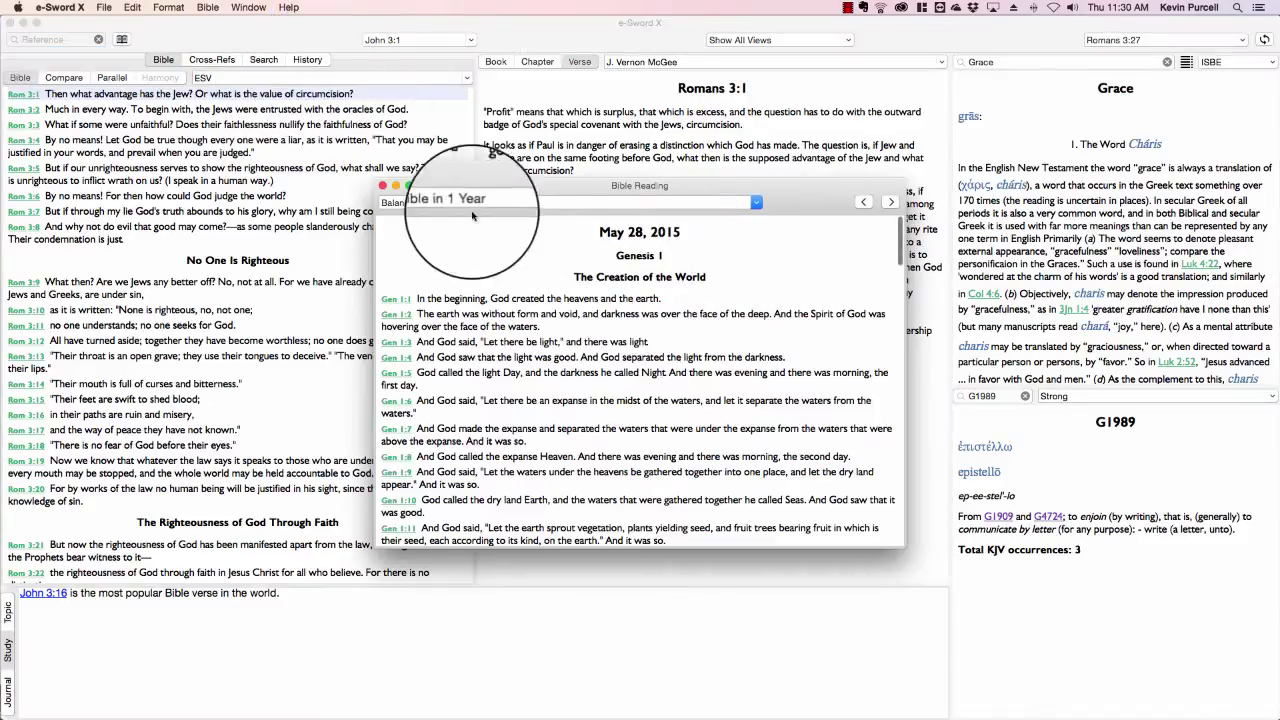
click(650, 202)
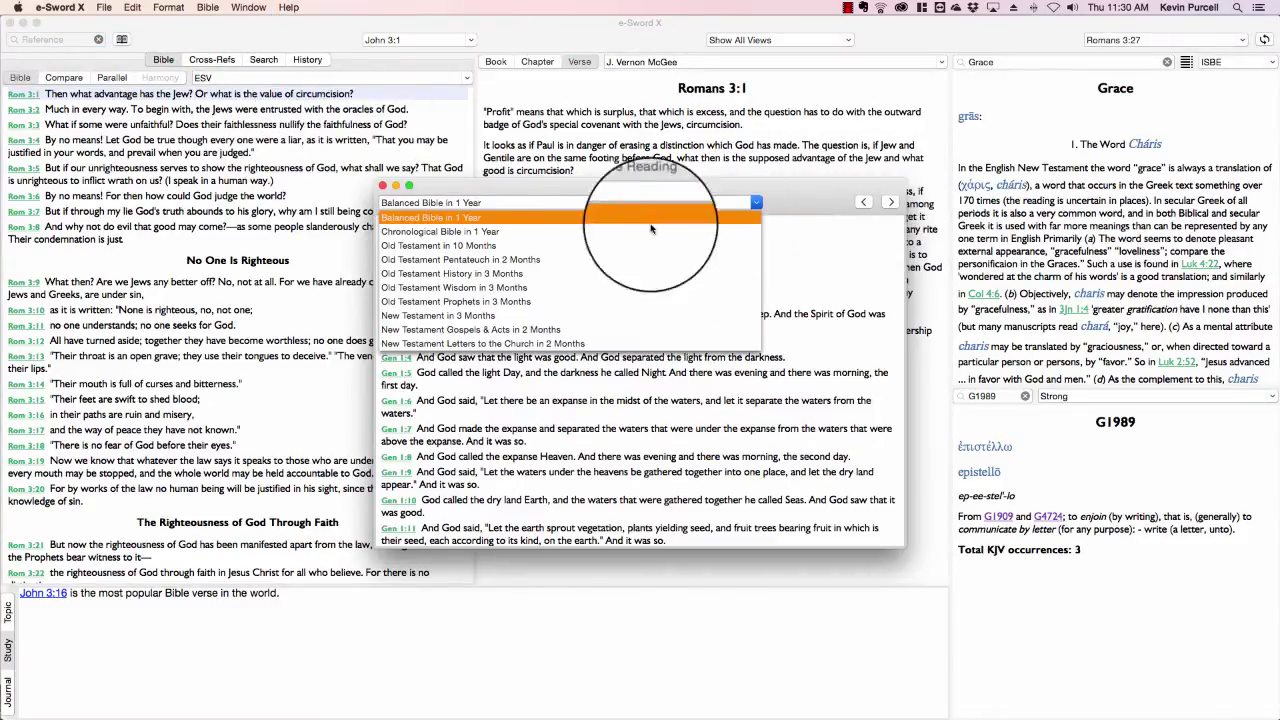
click(476, 236)
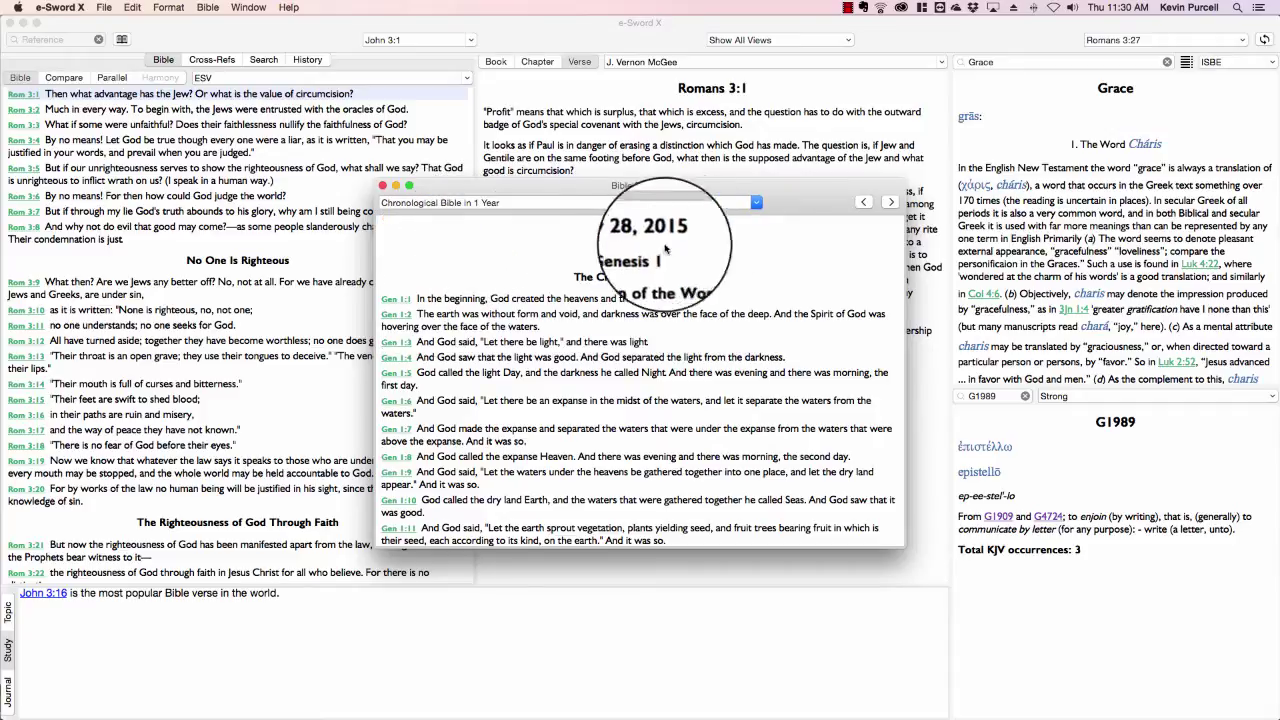
Step: Page forward to the next reading in the plan, go back, and close the Bible Reading window
click(890, 202)
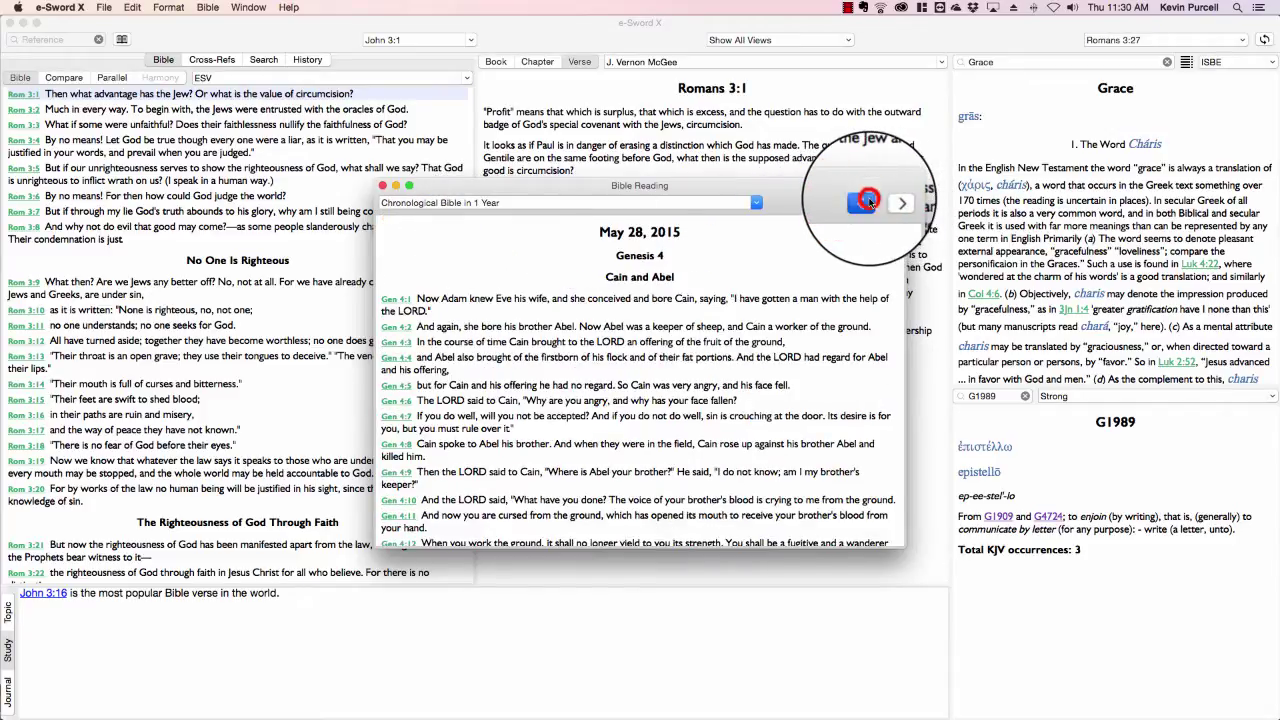
click(863, 202)
click(383, 186)
Step: Run a Super Search for "grace" across the entire library, matching all words
click(249, 8)
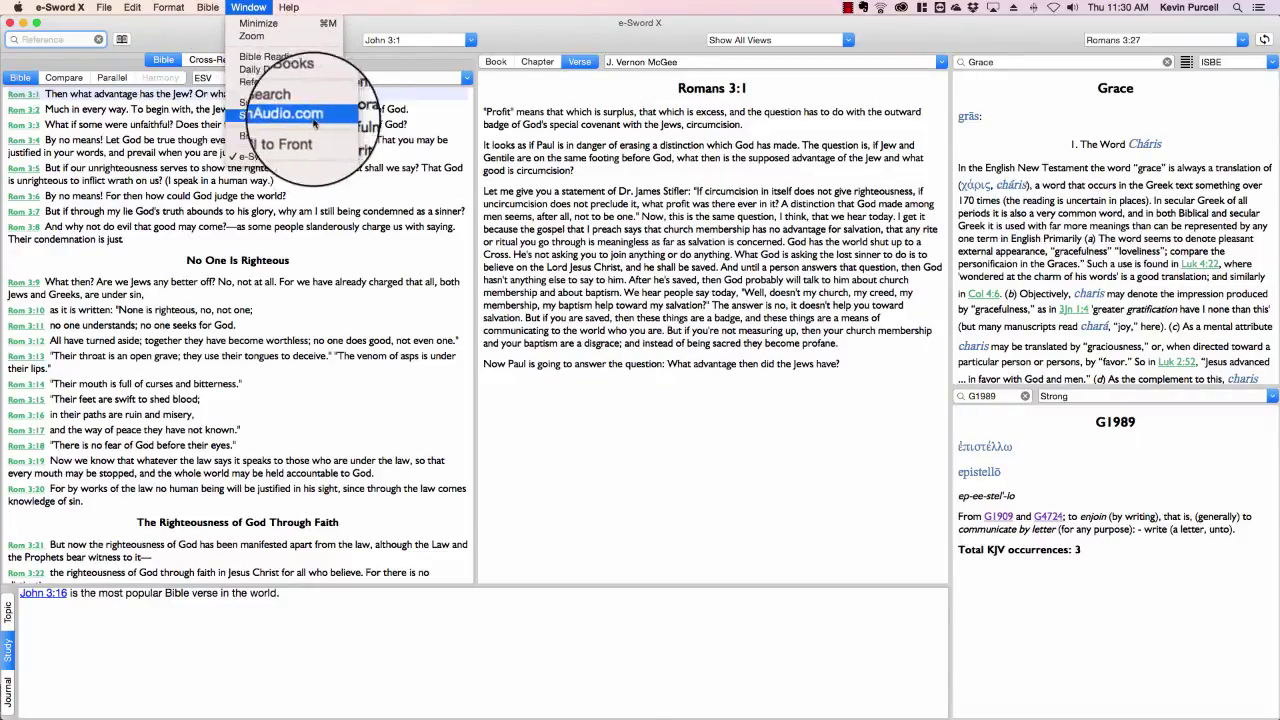
click(285, 104)
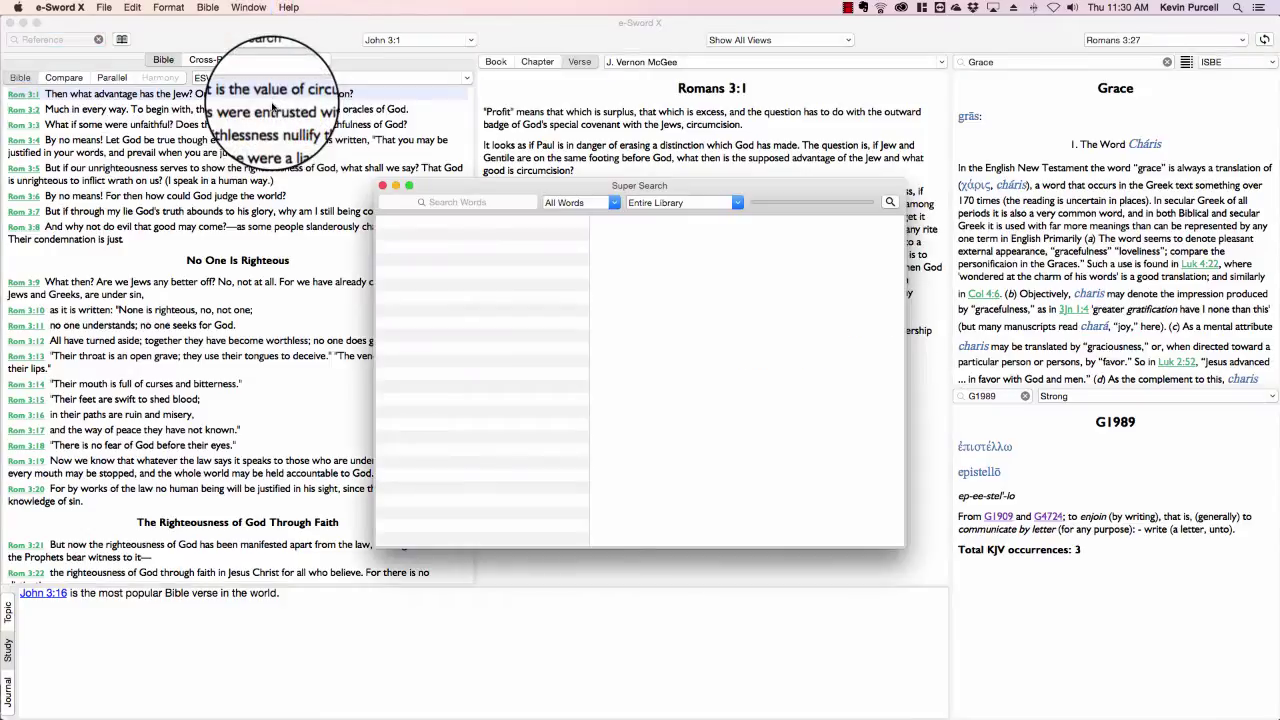
click(449, 202)
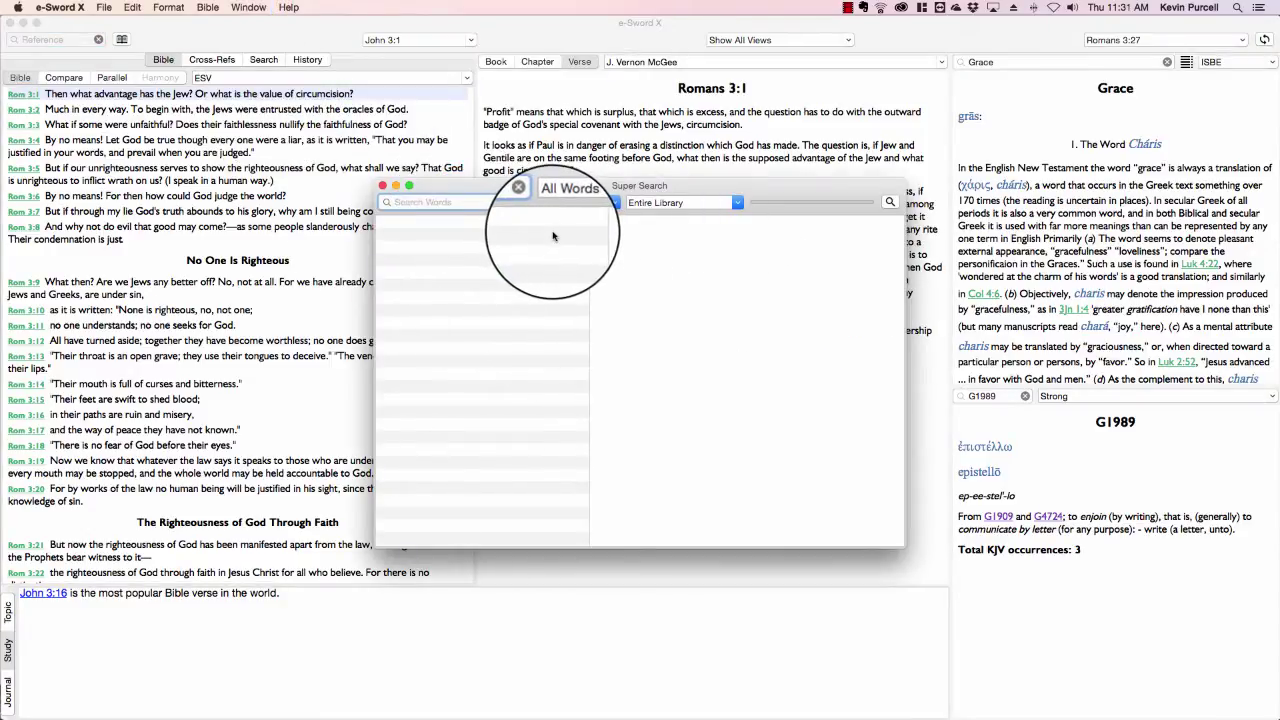
text(grace)
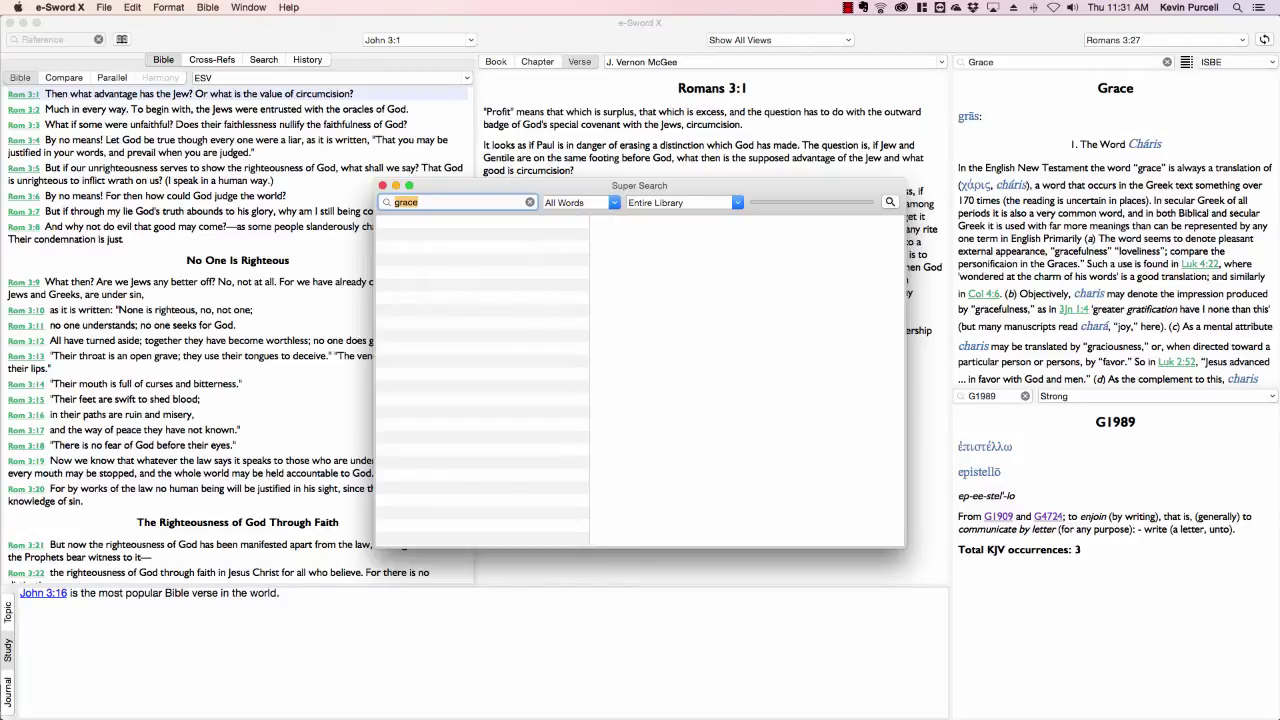
click(889, 202)
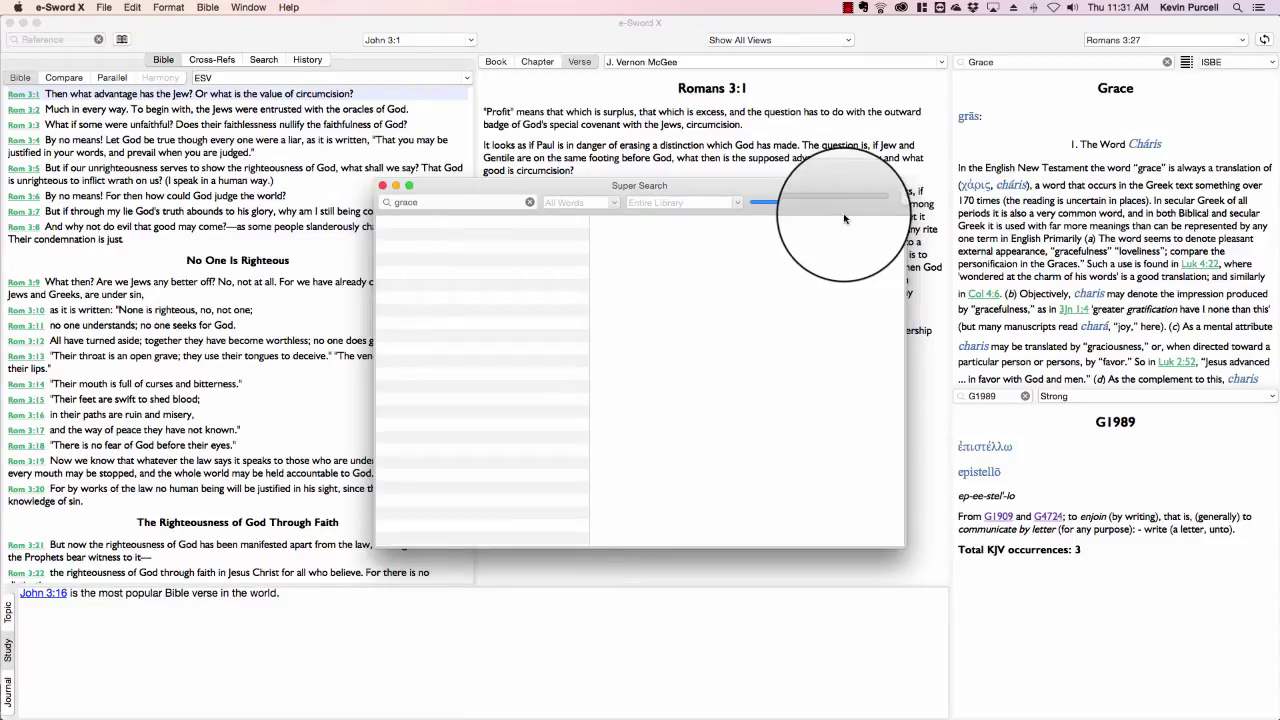
Step: Leave the running Super Search and close its window
click(248, 7)
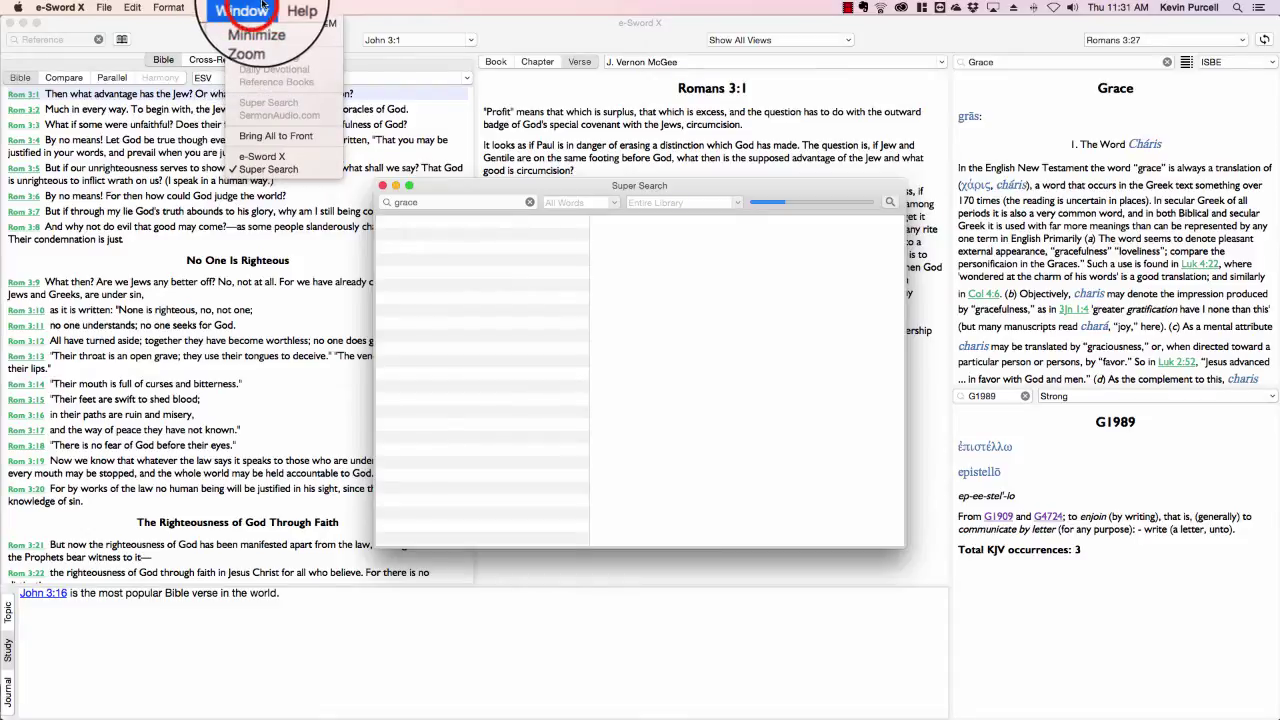
click(414, 186)
click(487, 185)
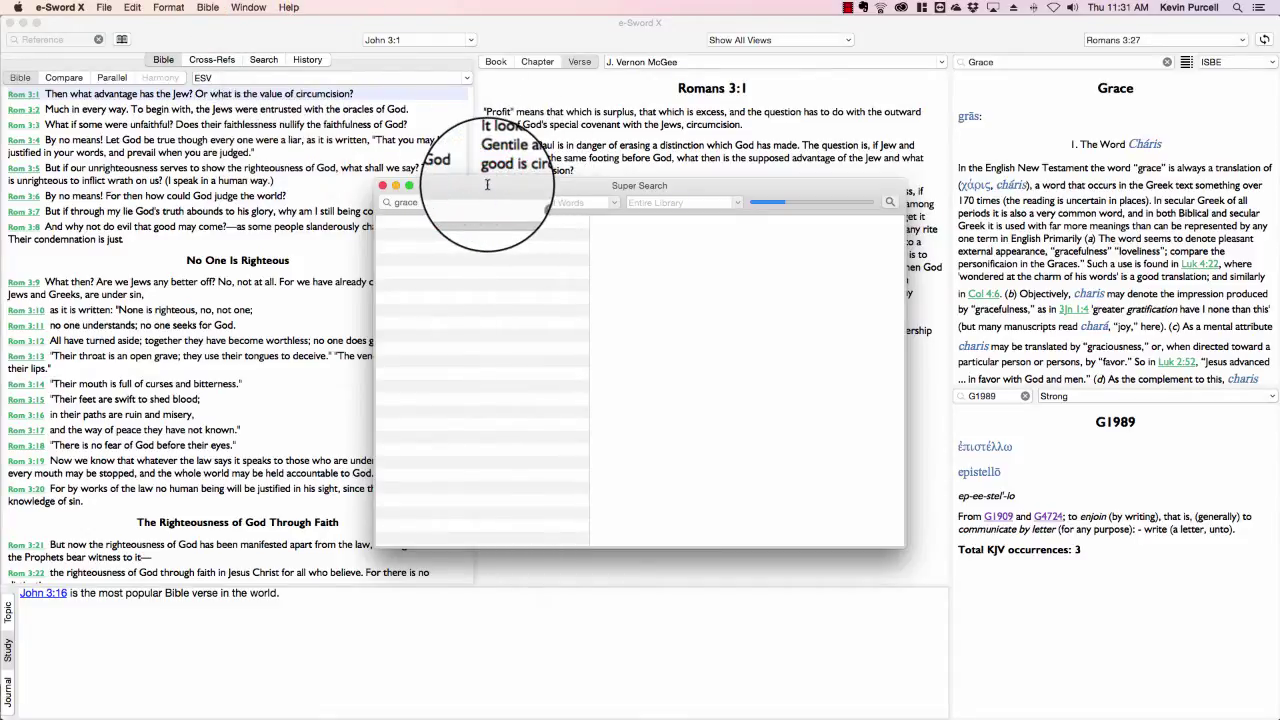
drag(487, 185, 460, 205)
click(356, 205)
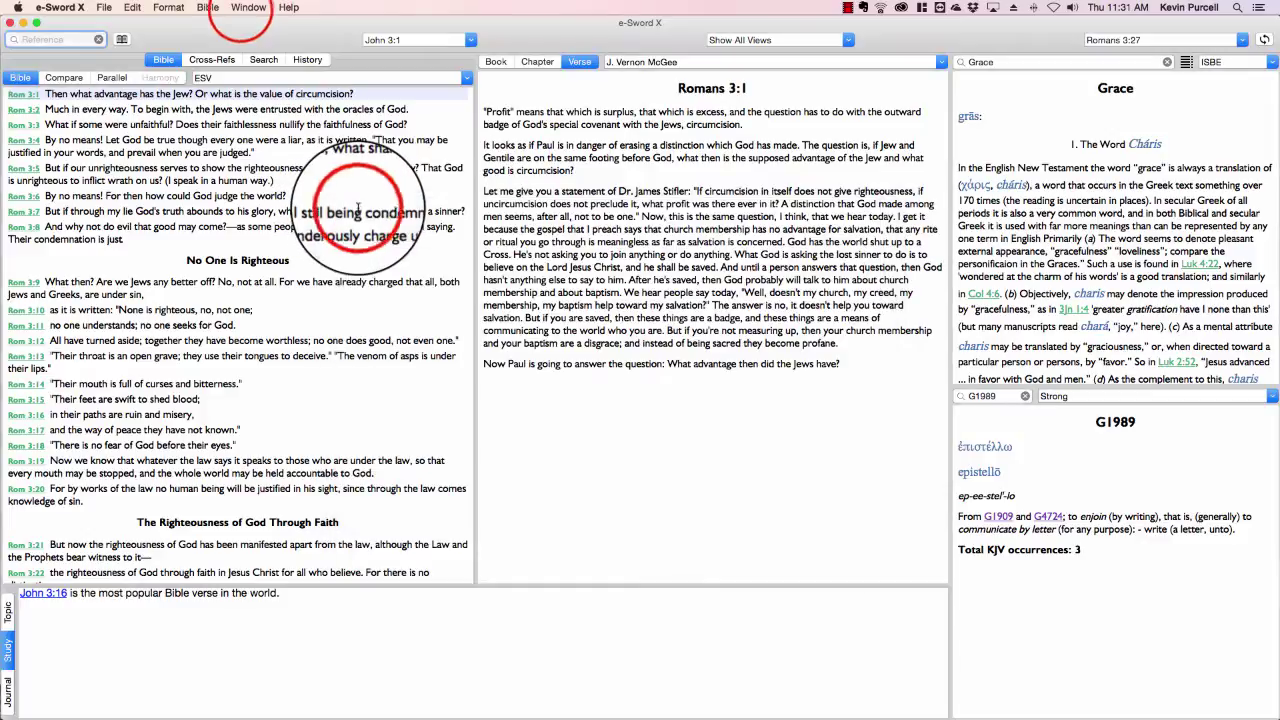
Step: Search SermonAudio.com for sermons on John 3:16 and select the sermon "God So Loved The World"
click(245, 7)
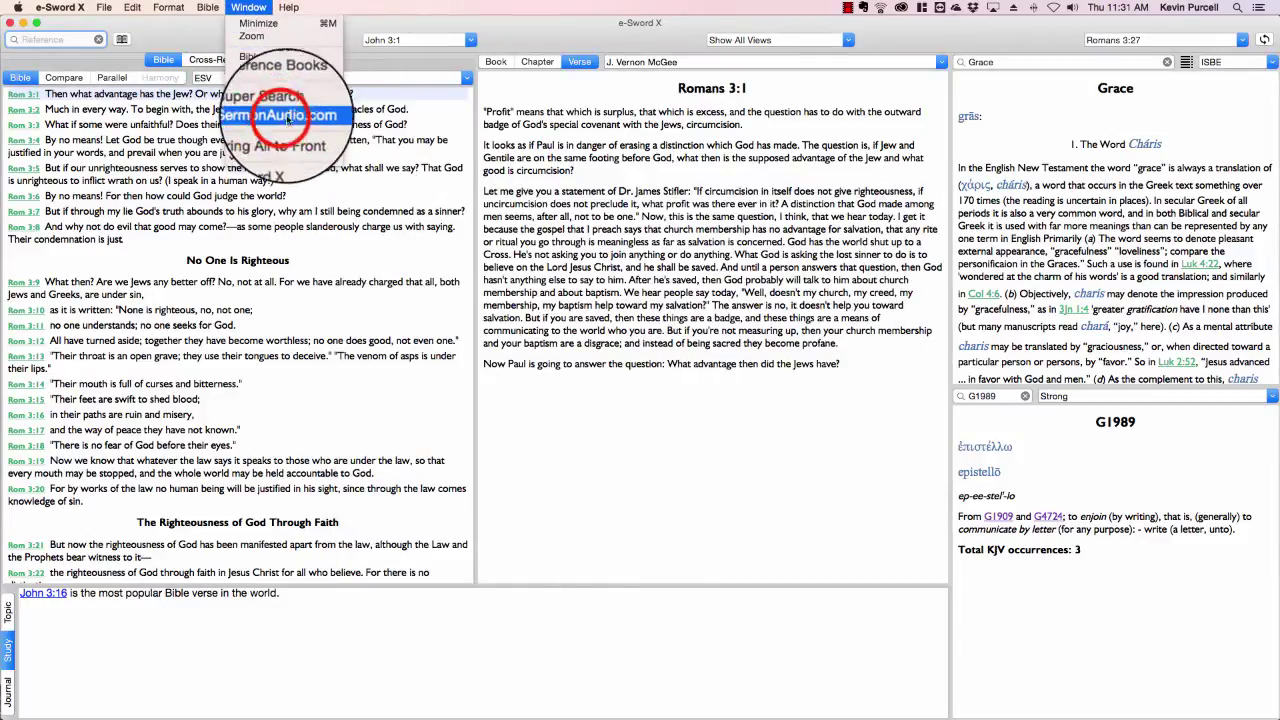
click(283, 117)
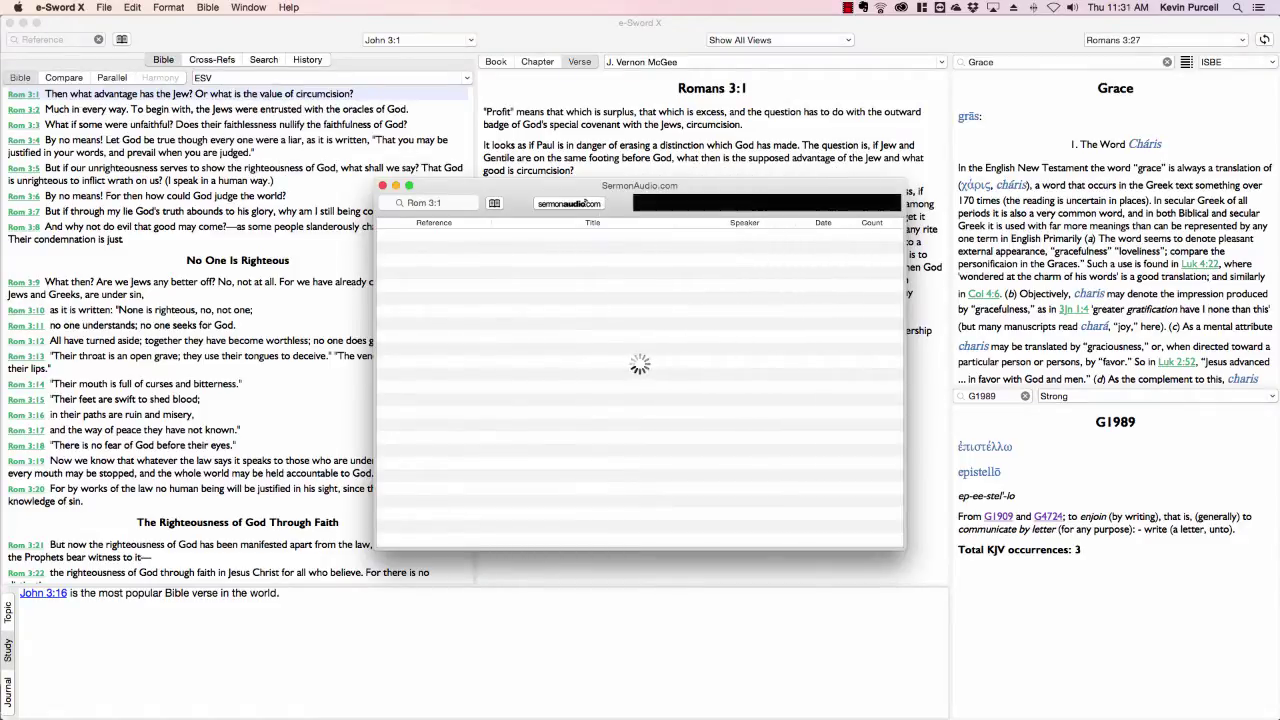
click(447, 203)
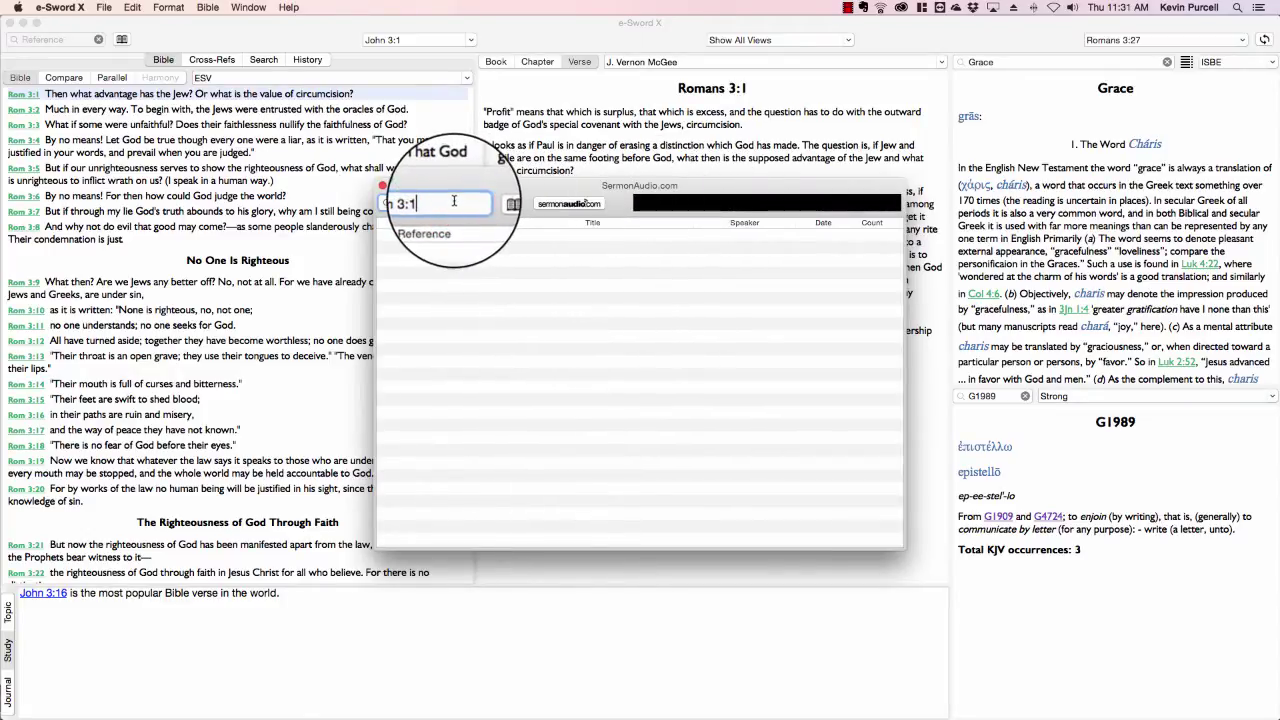
key(BackSpace)
key(BackSpace)
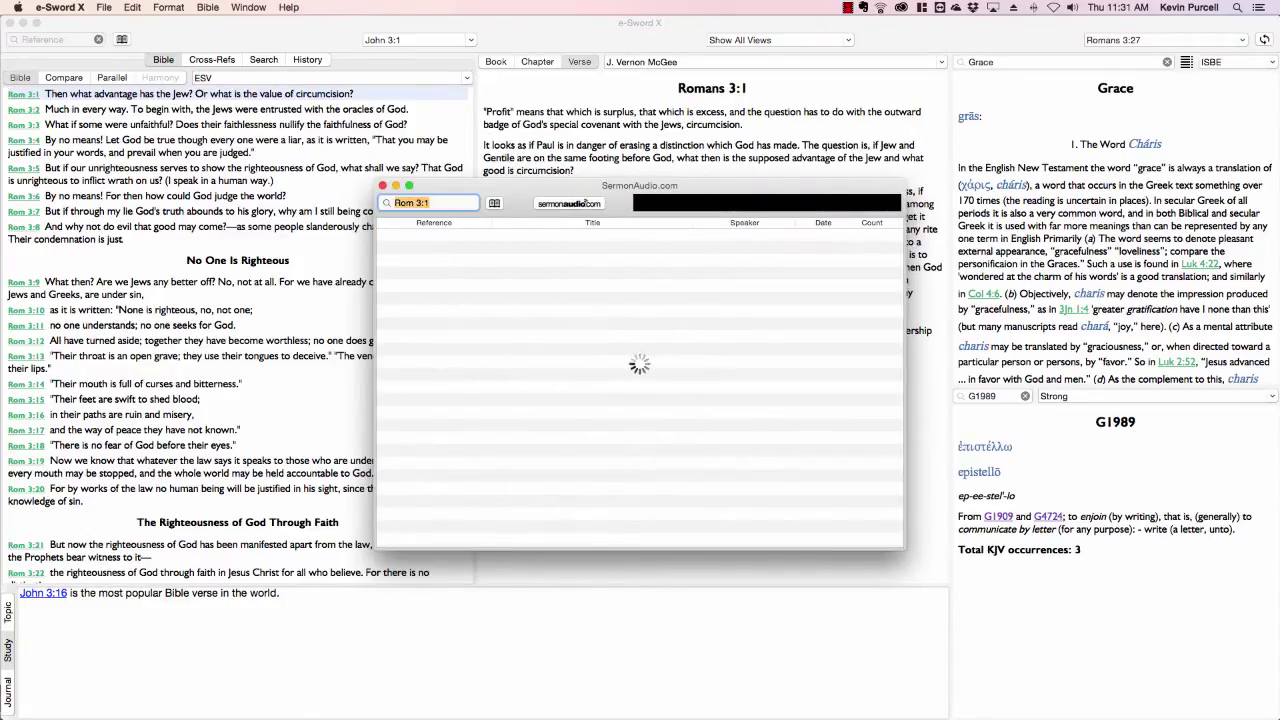
click(428, 203)
key(BackSpace)
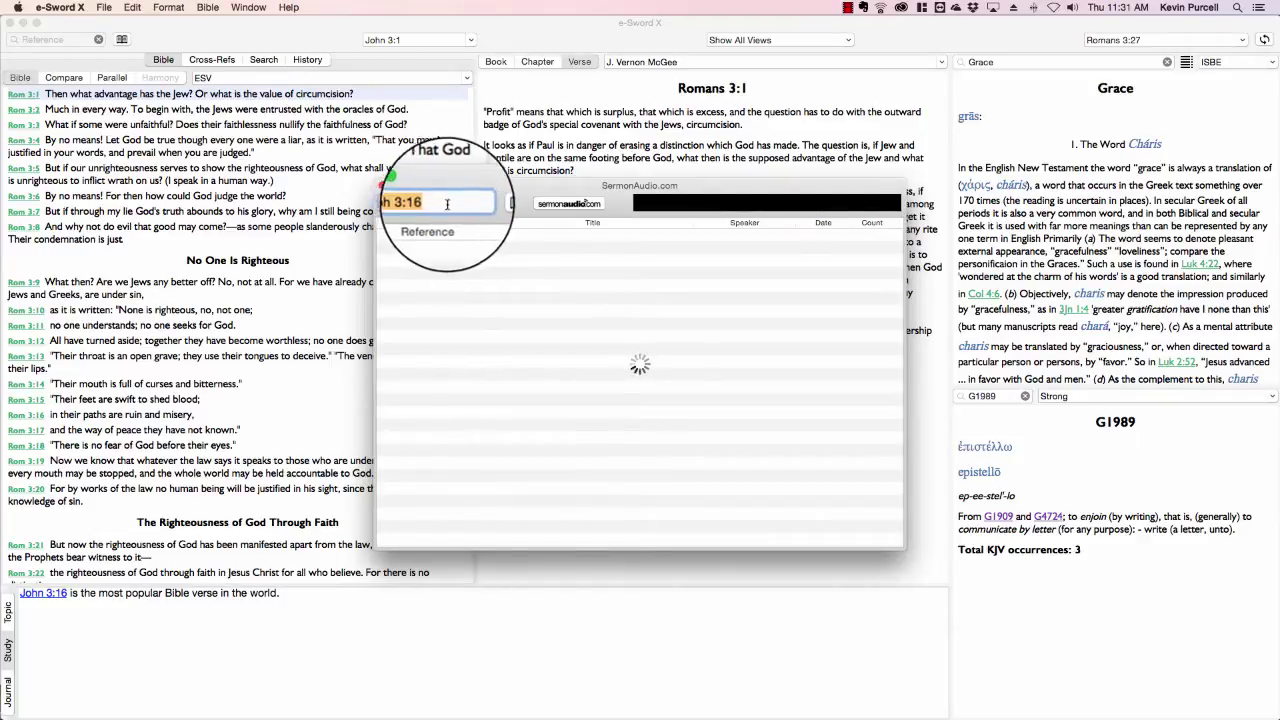
click(545, 237)
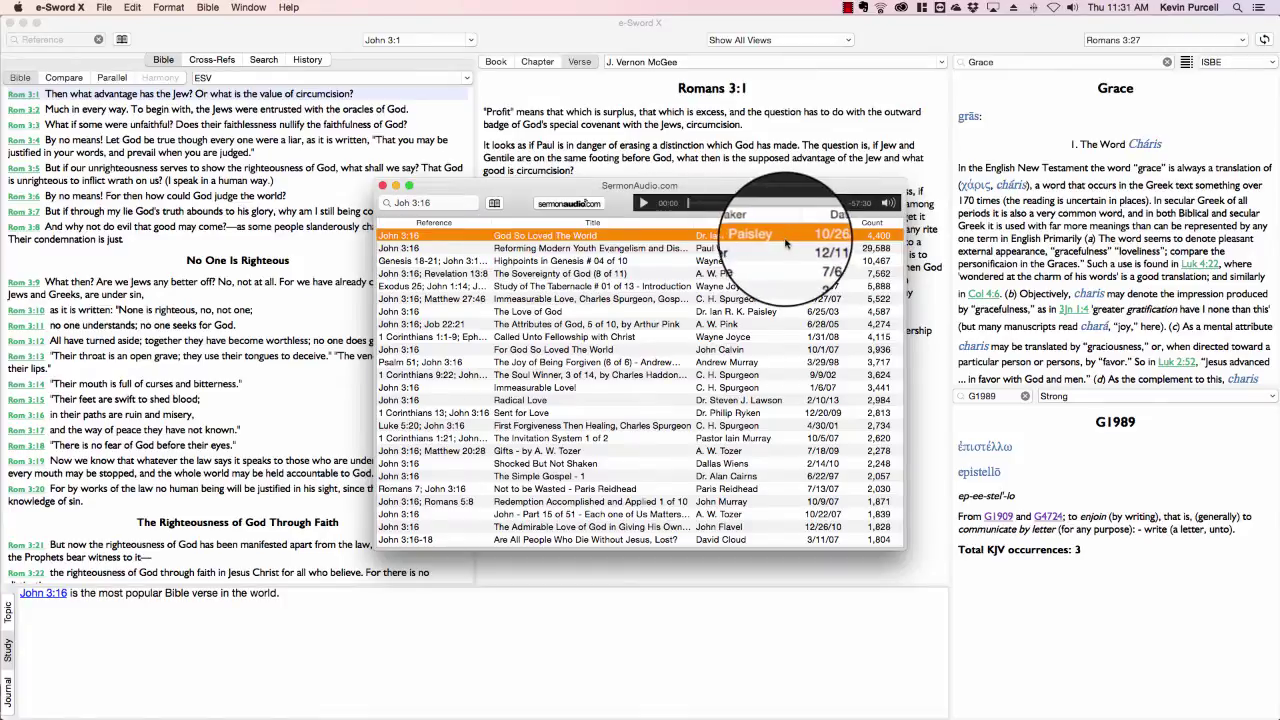
click(517, 237)
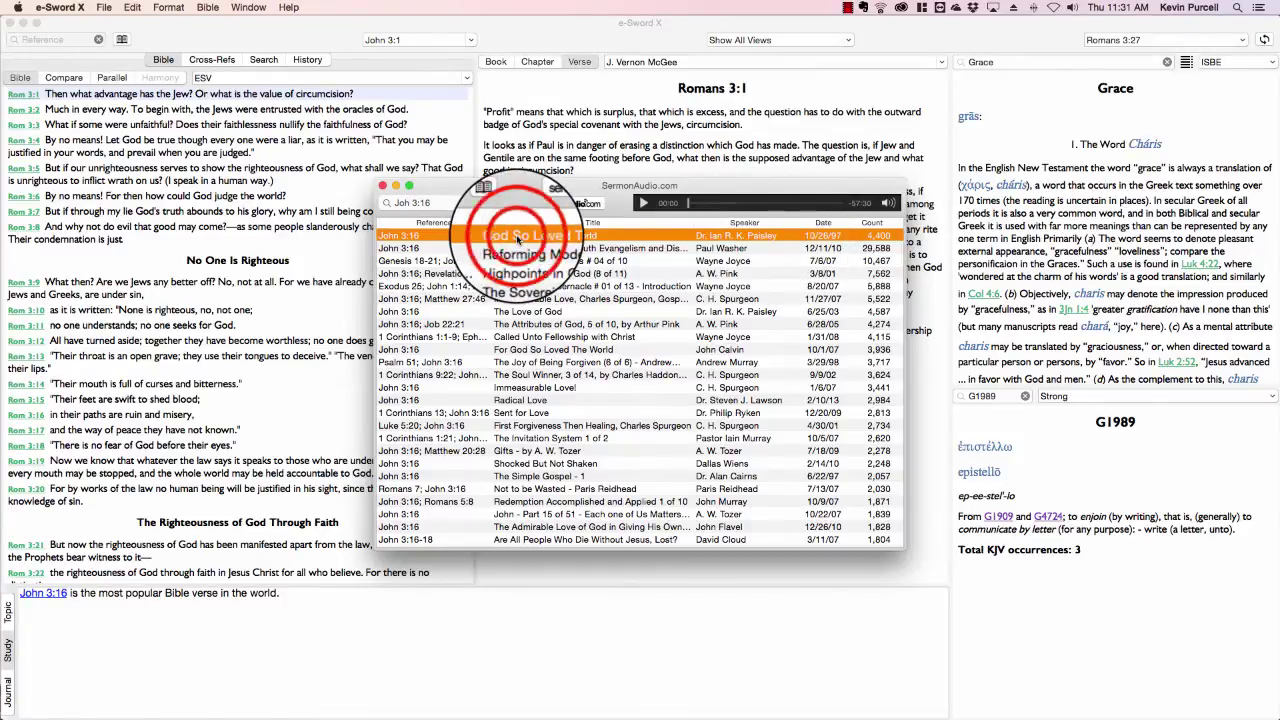
Step: Play the sermon "God So Loved The World" and switch to "The Sovereignty of God (8 of 11)"
click(643, 203)
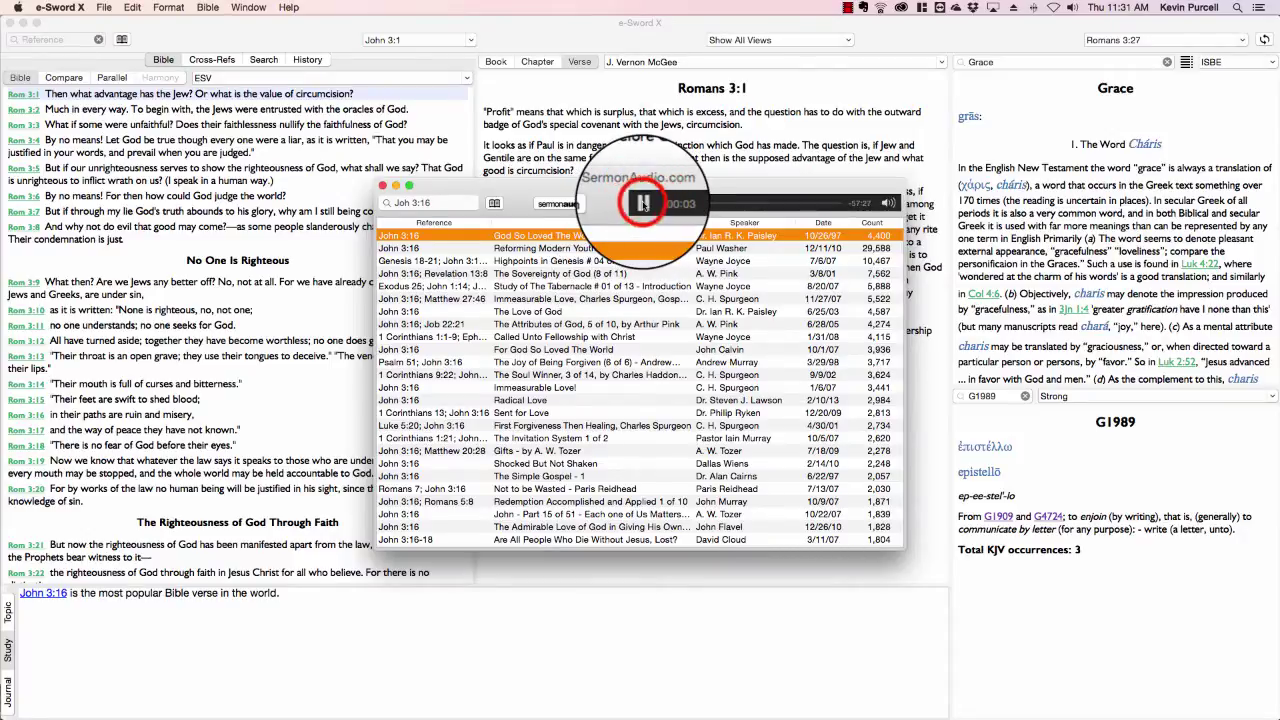
click(520, 273)
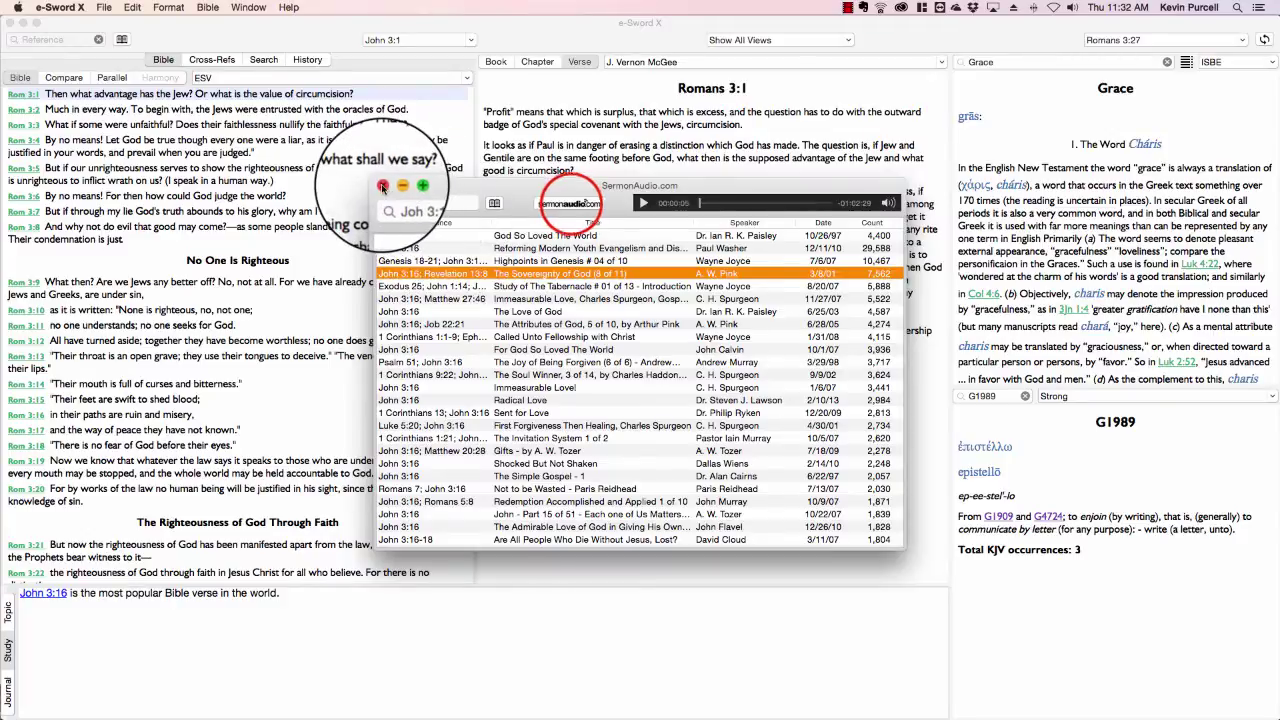
Step: View the selected sermon's page on the SermonAudio.com website in Chrome, and close both the browser and sermon list windows
click(568, 203)
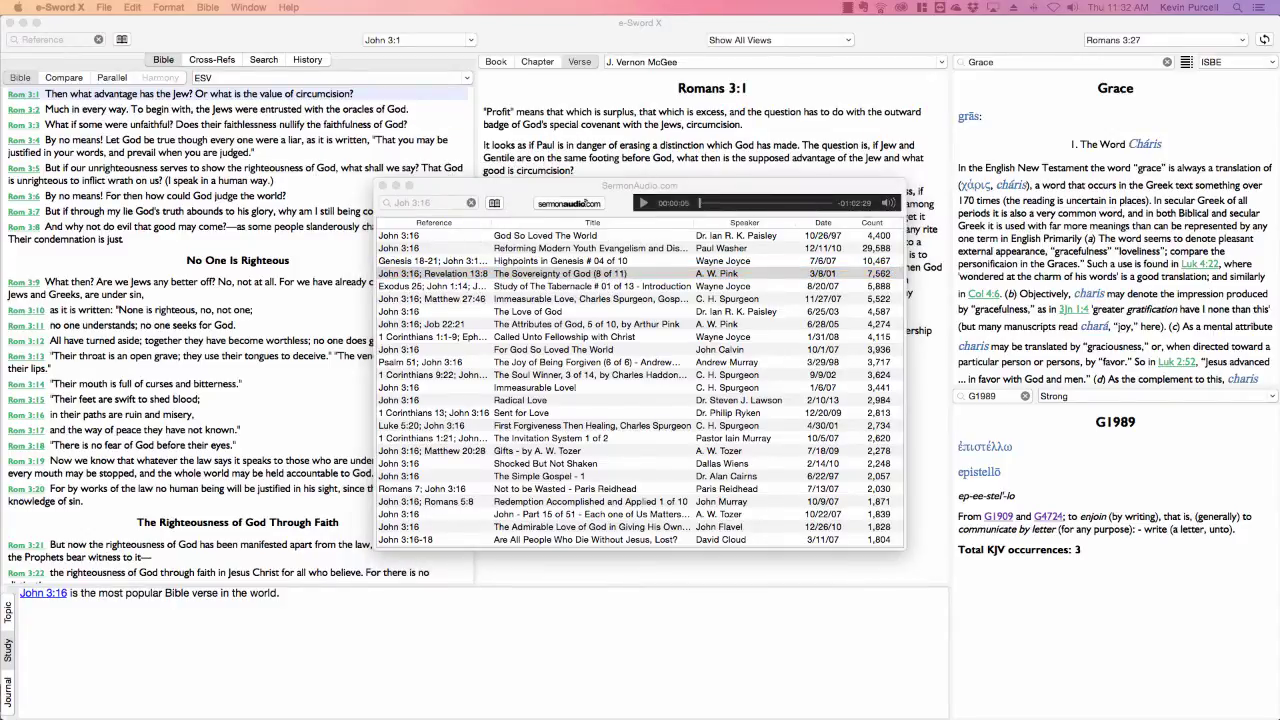
drag(515, 226, 608, 228)
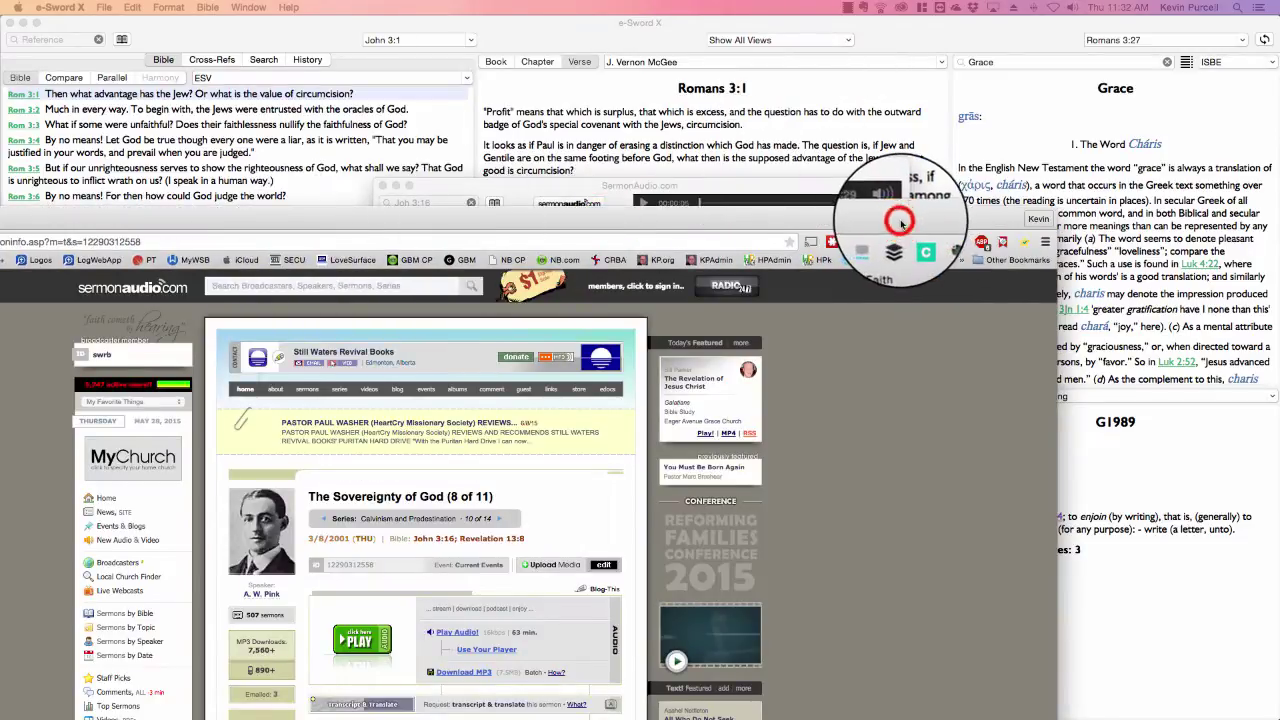
double_click(947, 232)
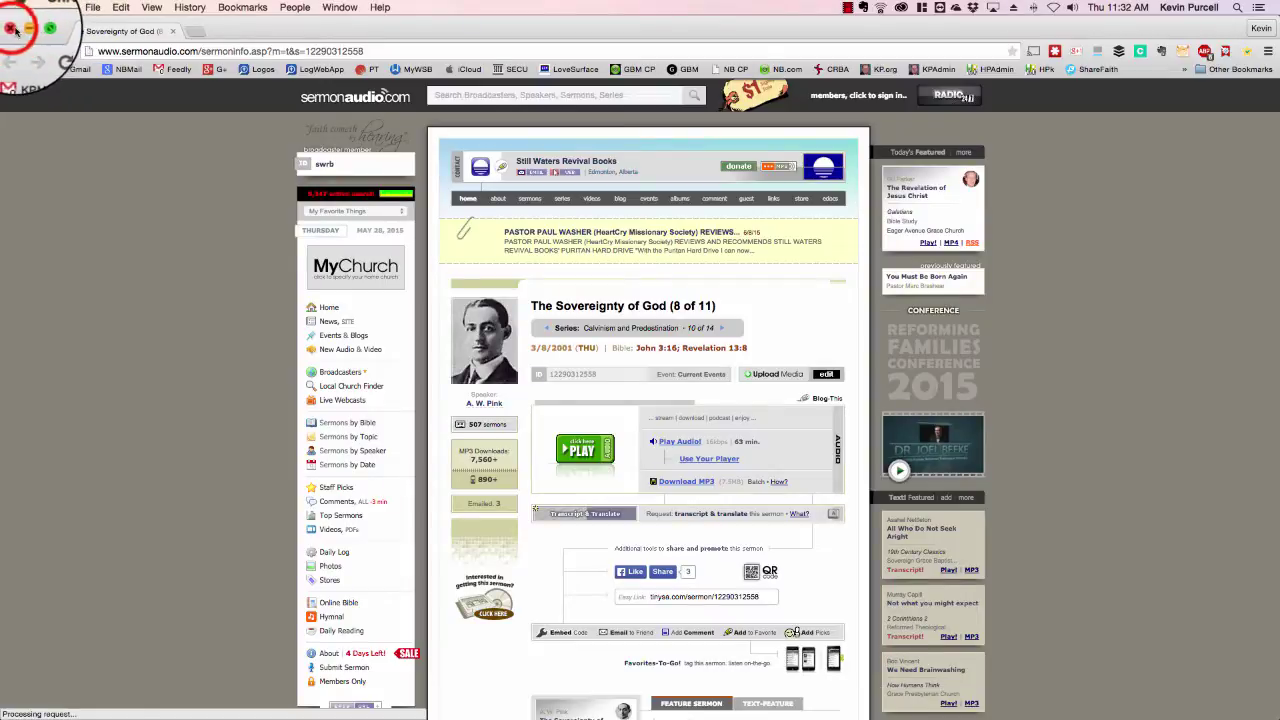
click(24, 29)
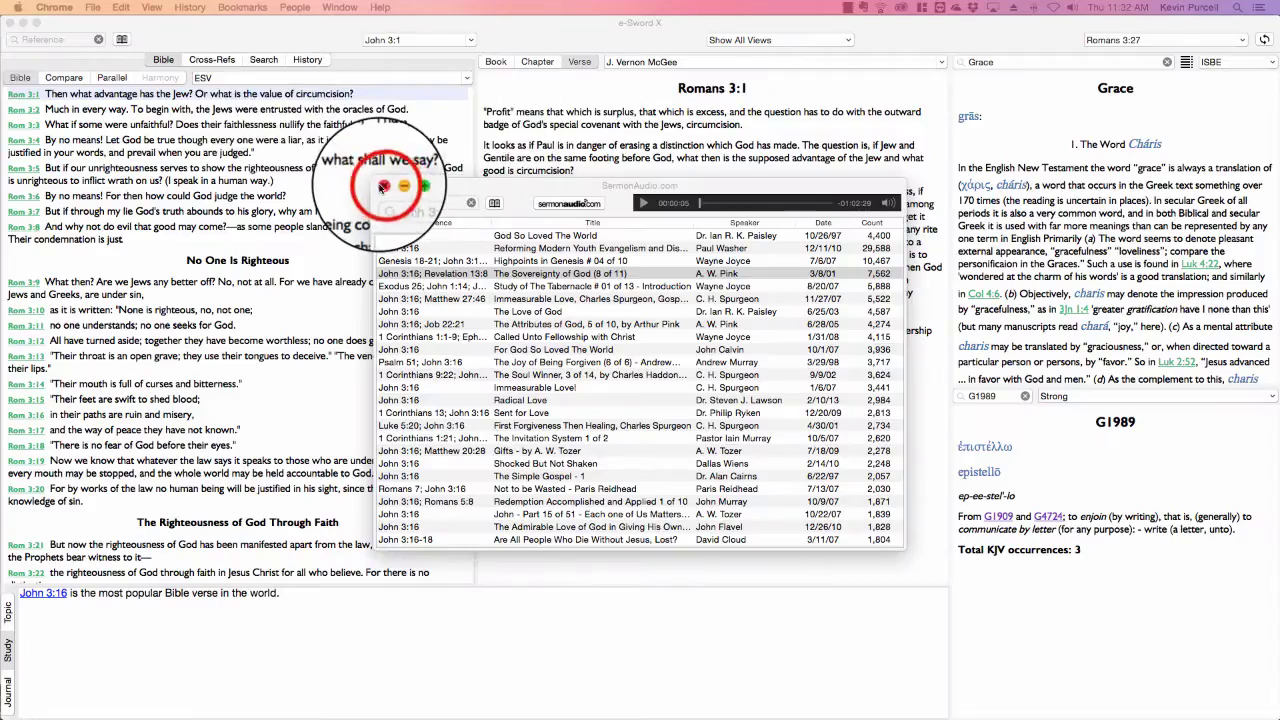
click(381, 186)
click(614, 30)
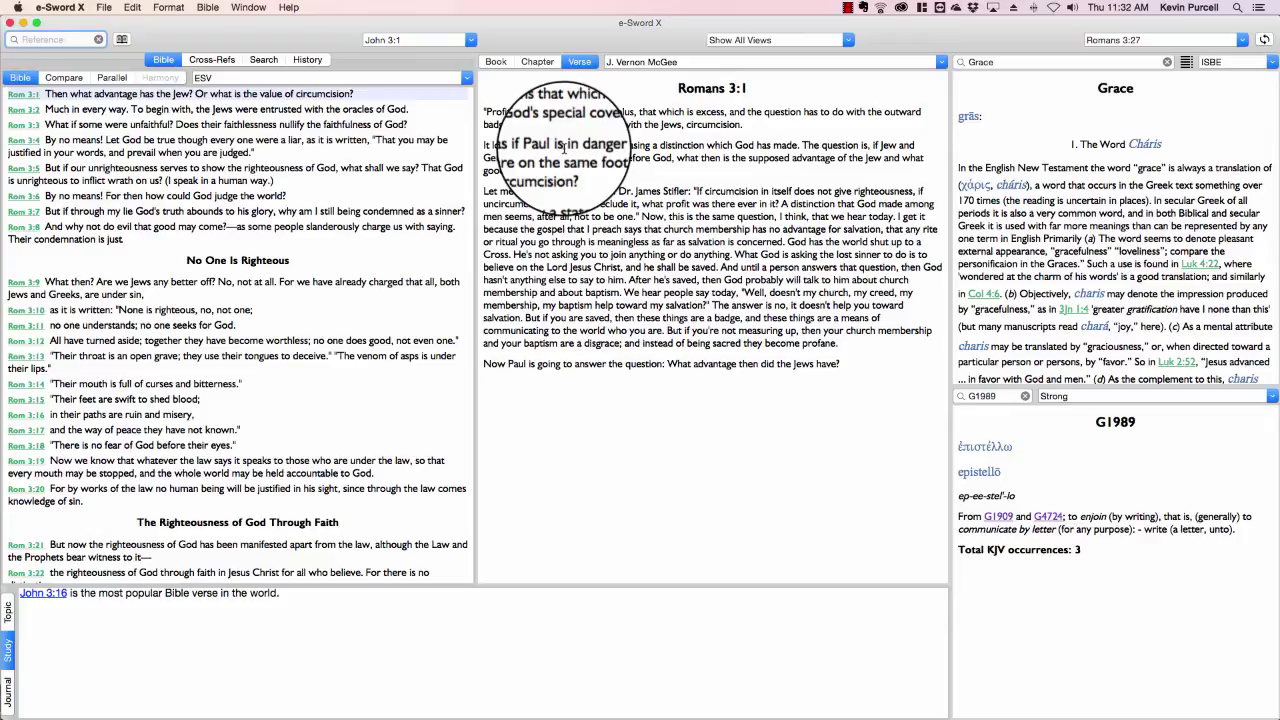
click(104, 7)
mouse_move(128, 40)
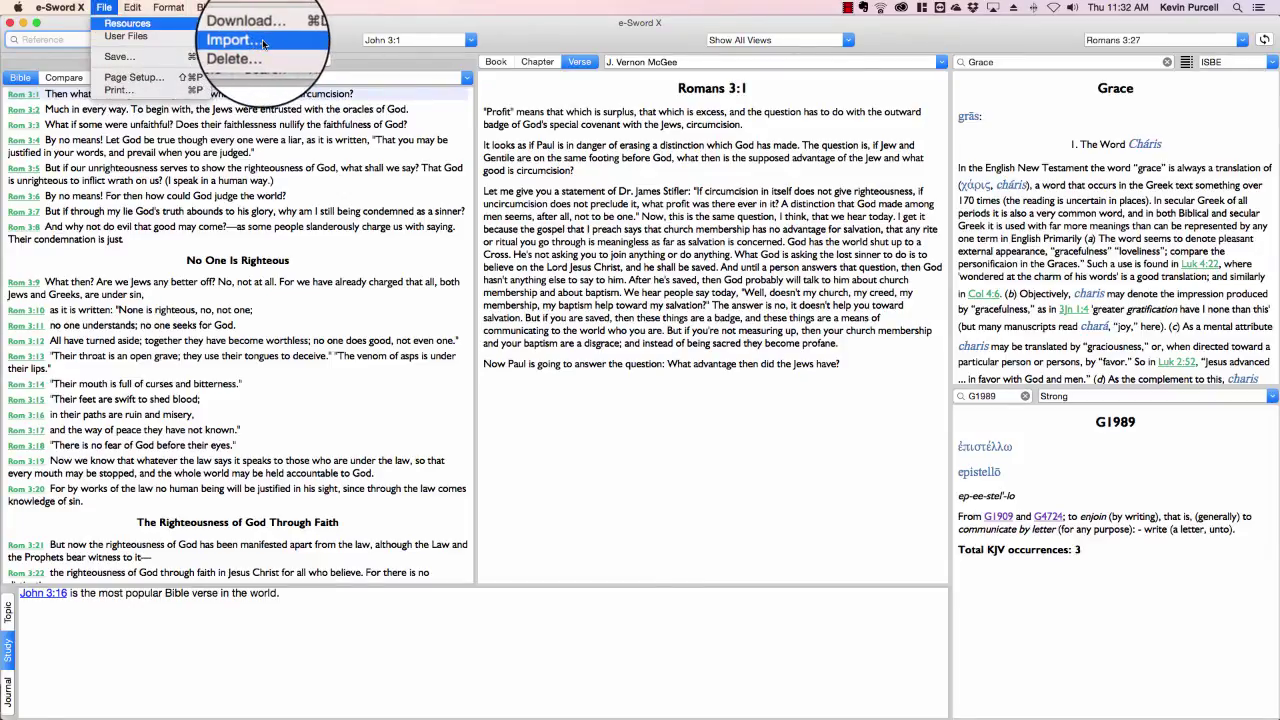
key(Escape)
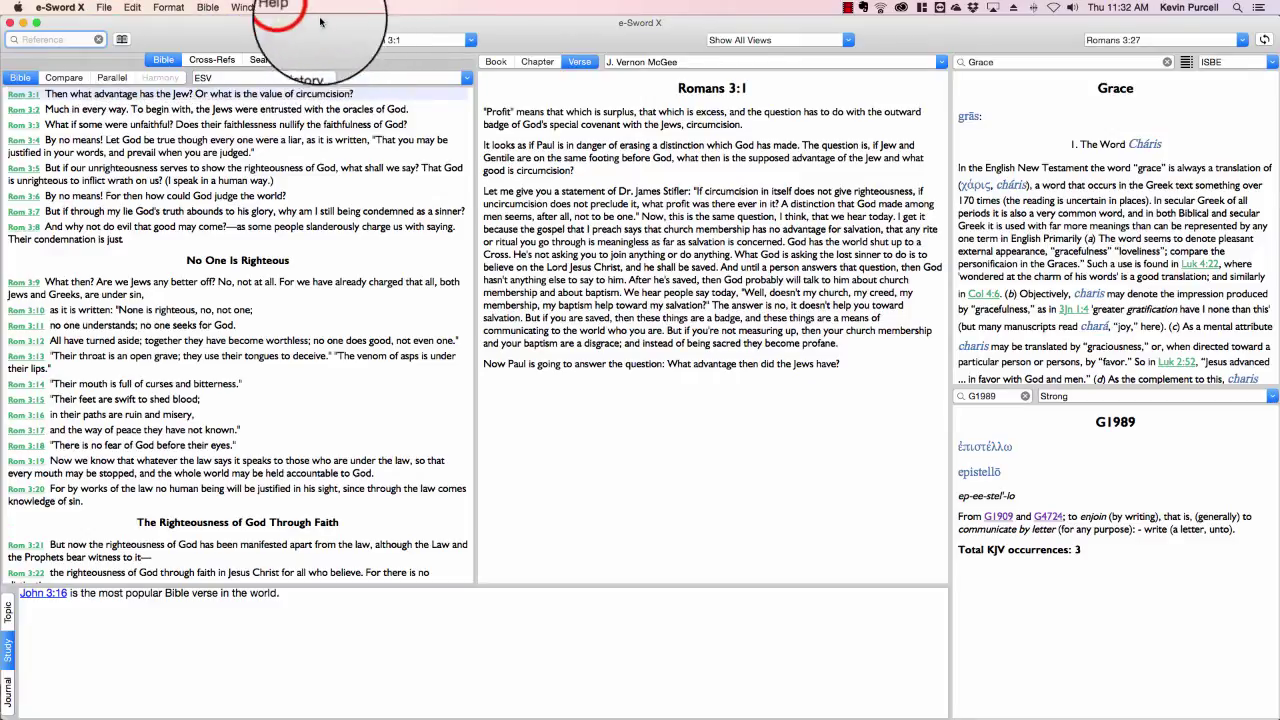
click(288, 7)
click(248, 28)
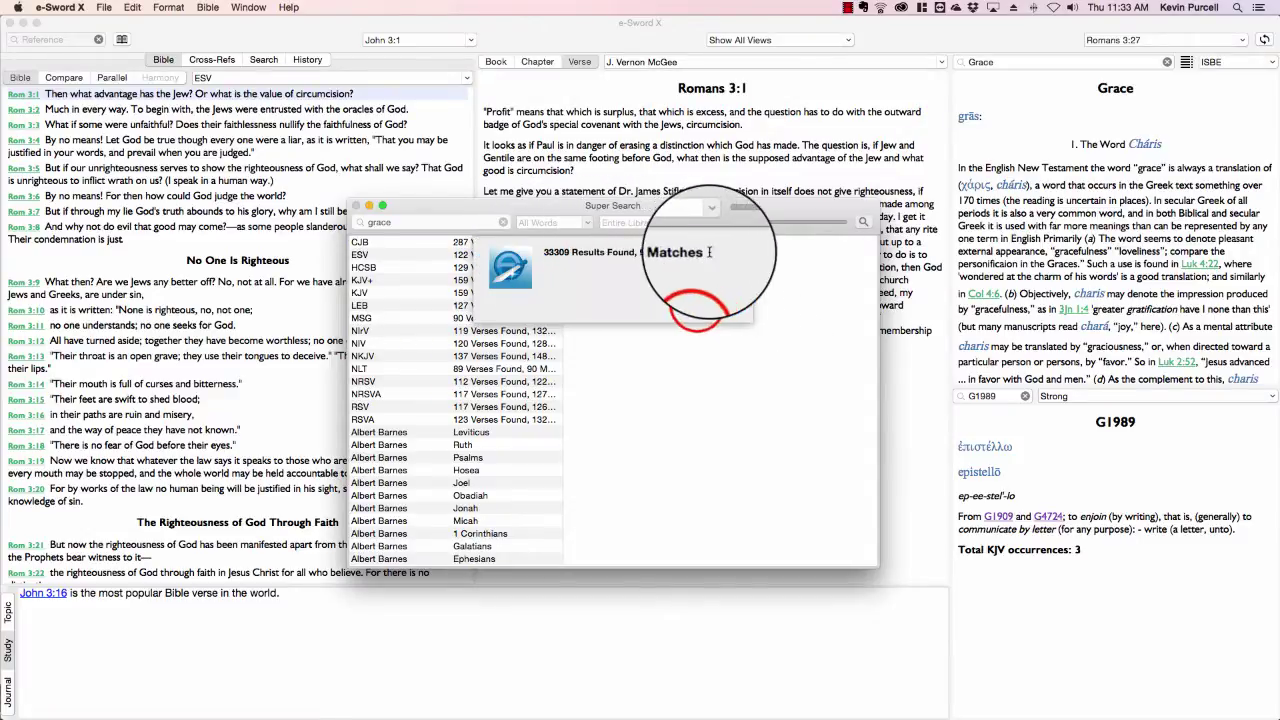
Step: Dismiss the Super Search completion message, review the match options, and open the Albert Barnes result on Micah 4:2
click(712, 302)
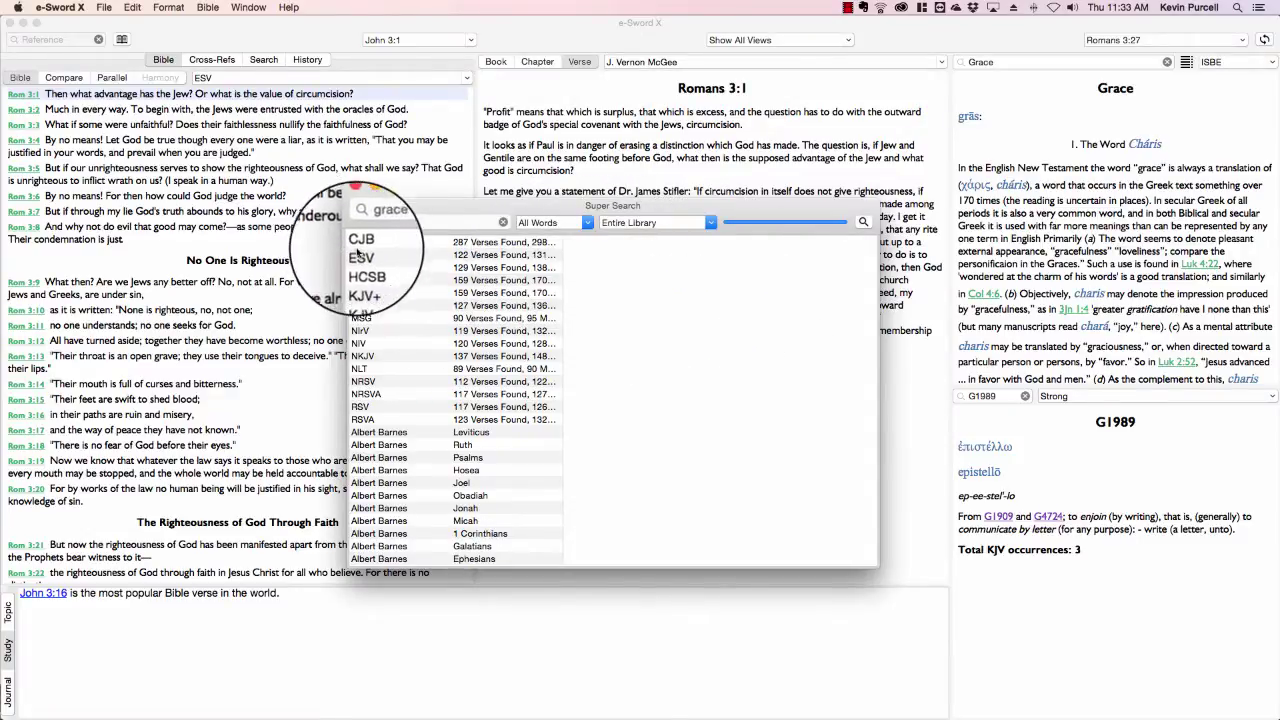
scroll(419, 432, down, 3)
scroll(419, 432, down, 20)
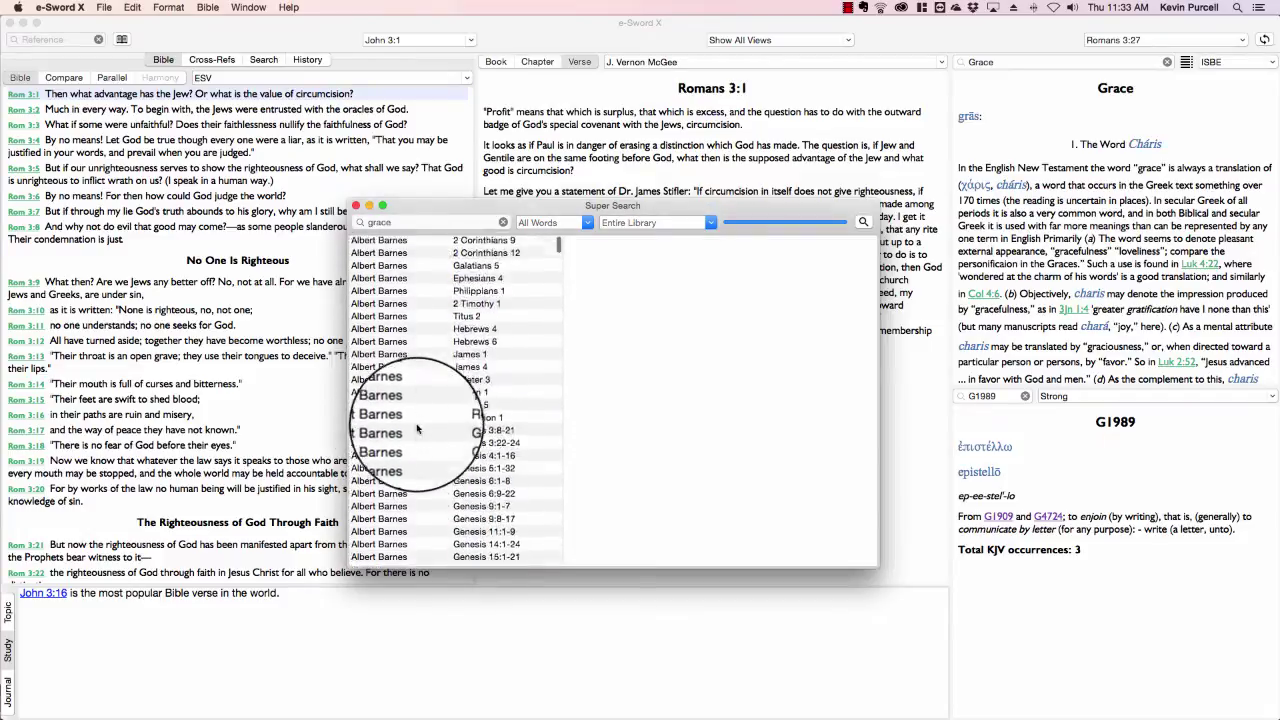
click(552, 222)
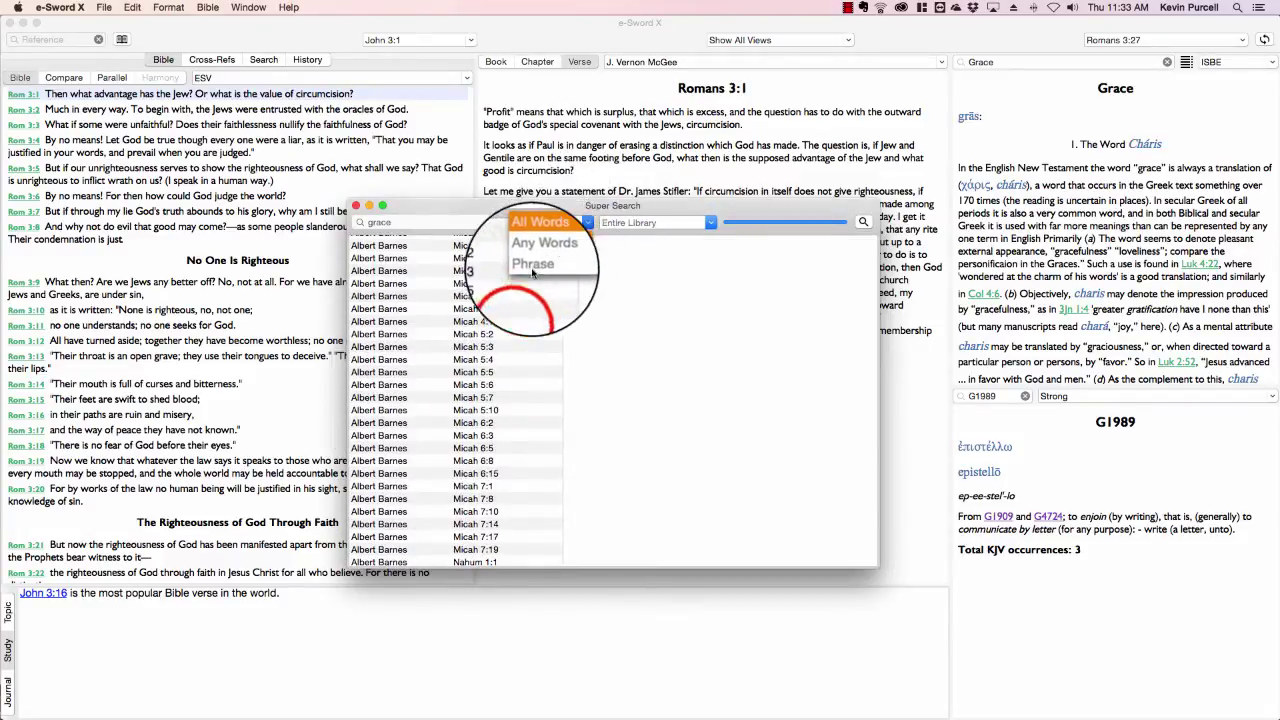
click(375, 258)
scroll(505, 313, down, 10)
scroll(505, 313, down, 15)
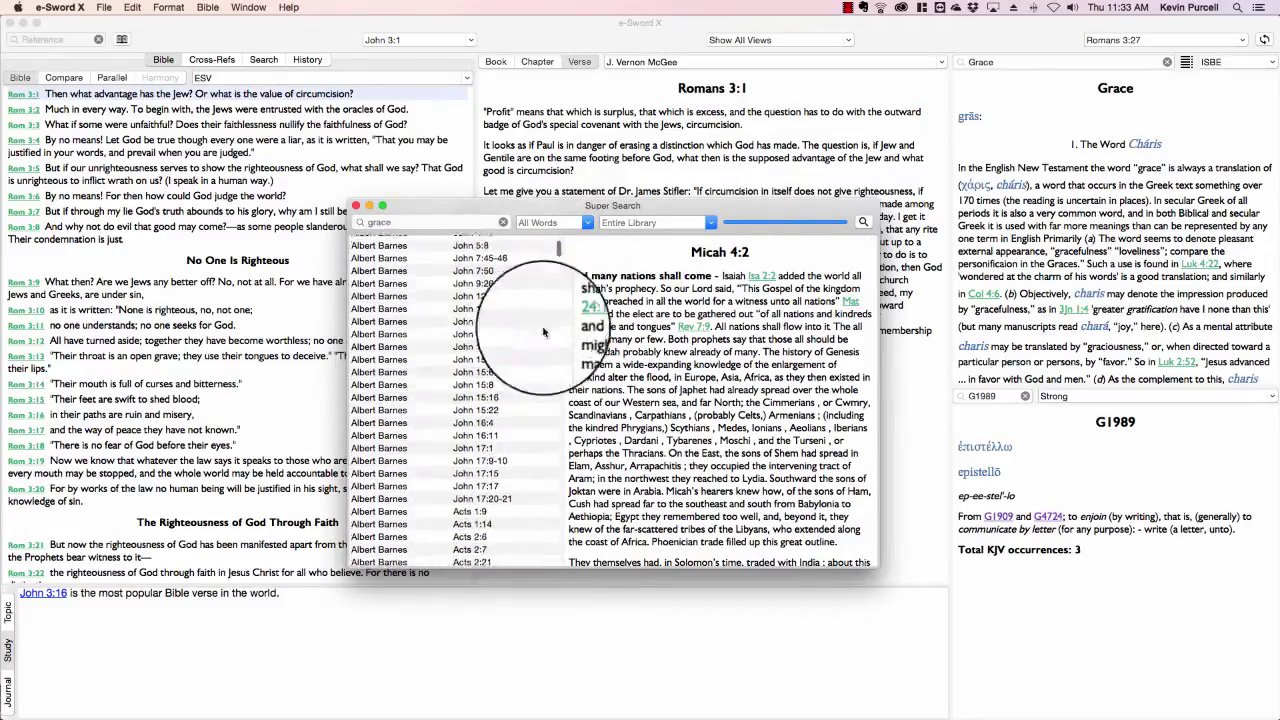
Step: Read the Biblical Illustrator results for John 17:15, John 17:20-21 and John 17:24
click(556, 252)
drag(556, 252, 558, 293)
click(372, 276)
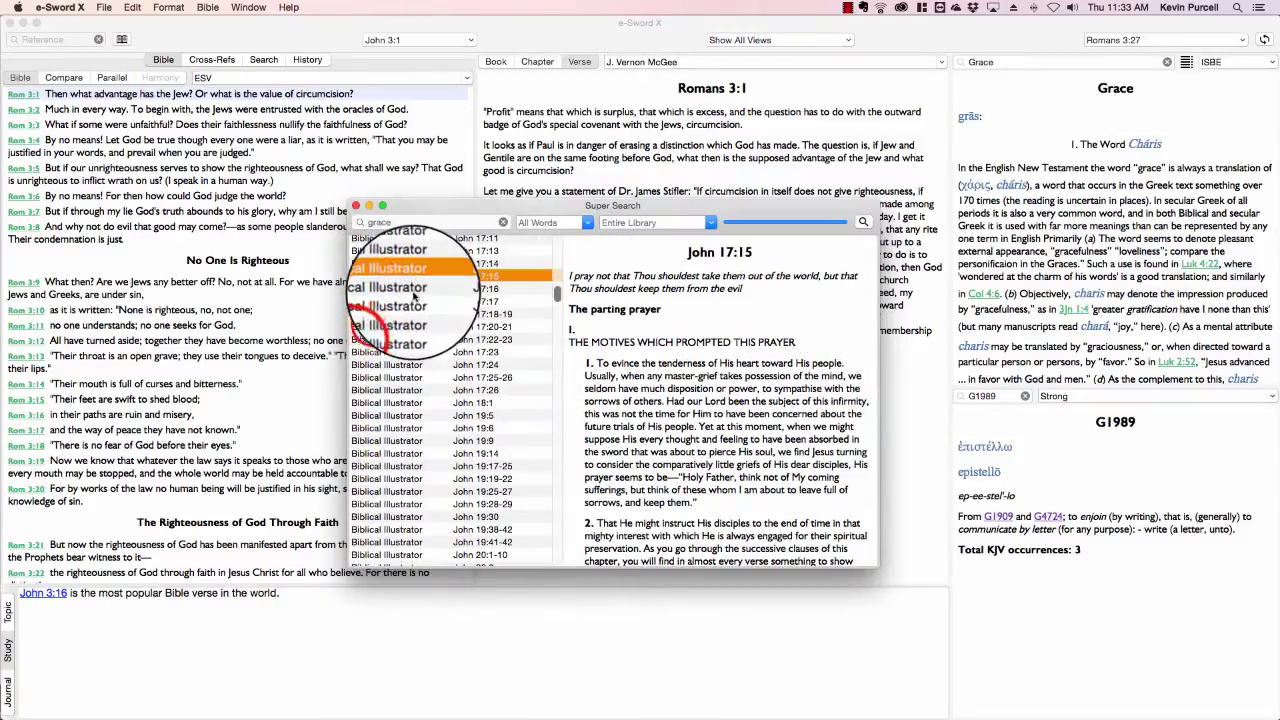
click(375, 328)
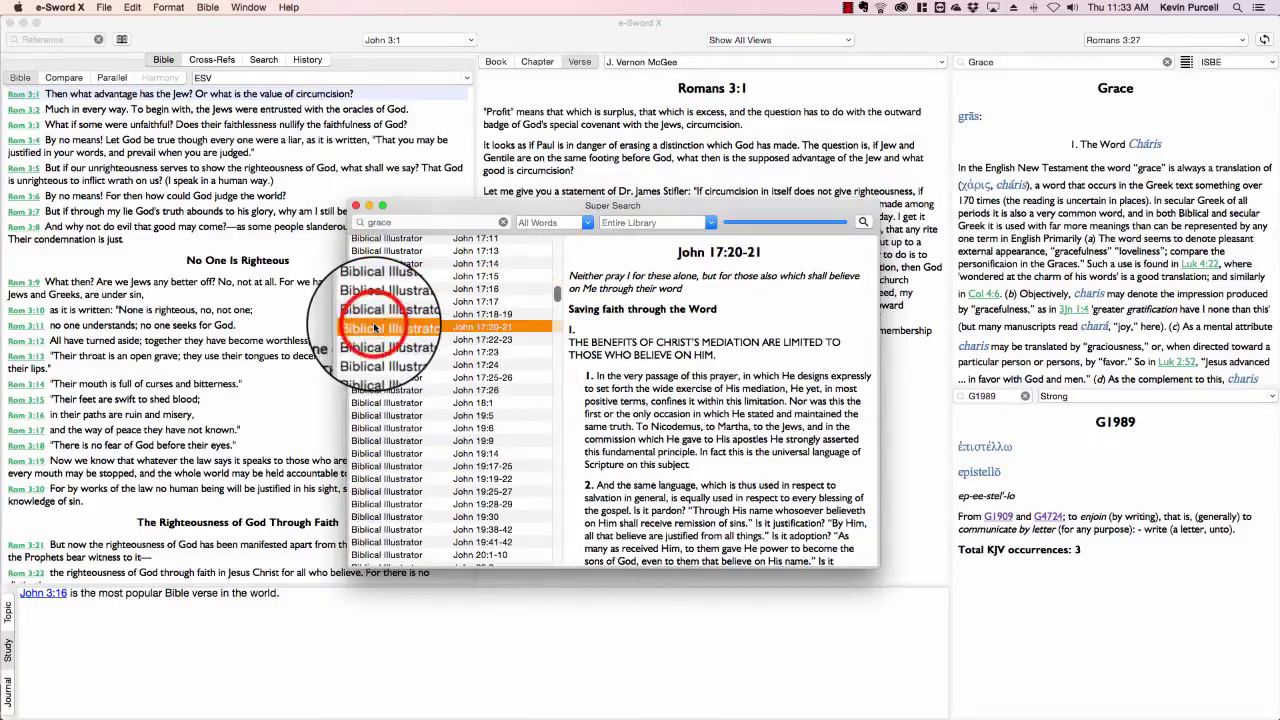
click(414, 366)
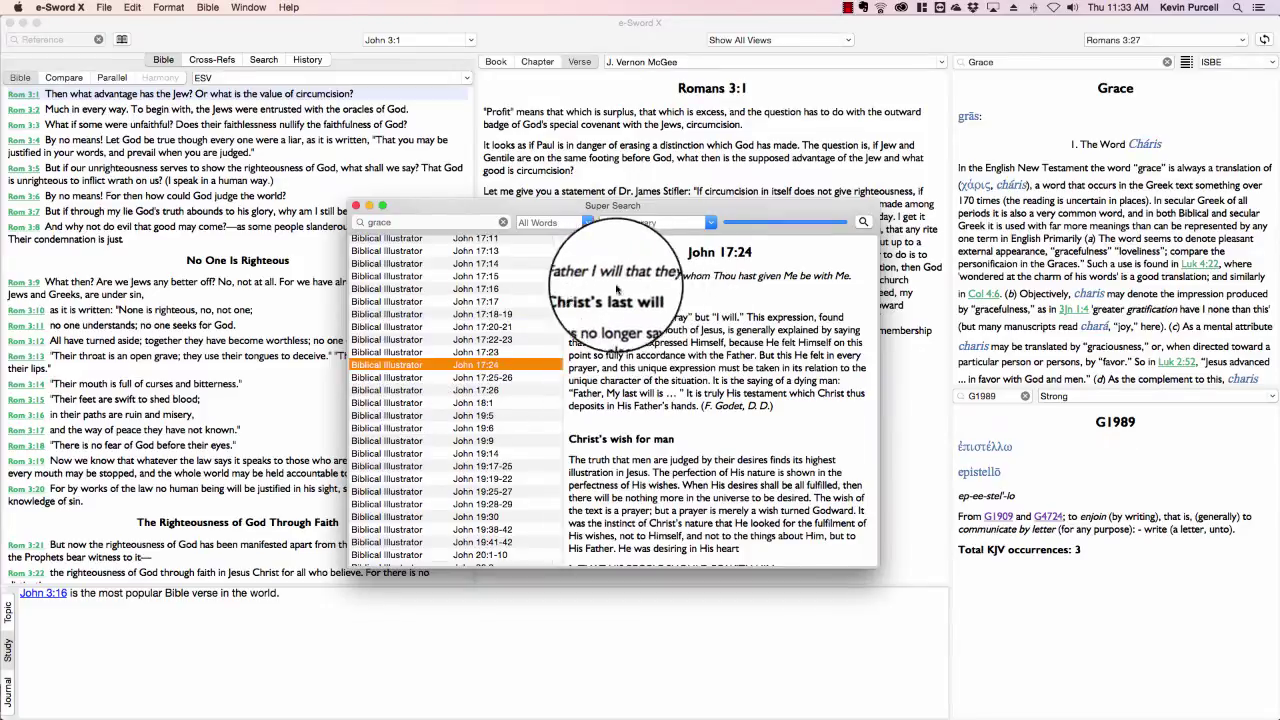
Step: Open the Biblical Illustrator result on John 20:29, browse on into Acts, and close the Super Search window
scroll(470, 340, down, 10)
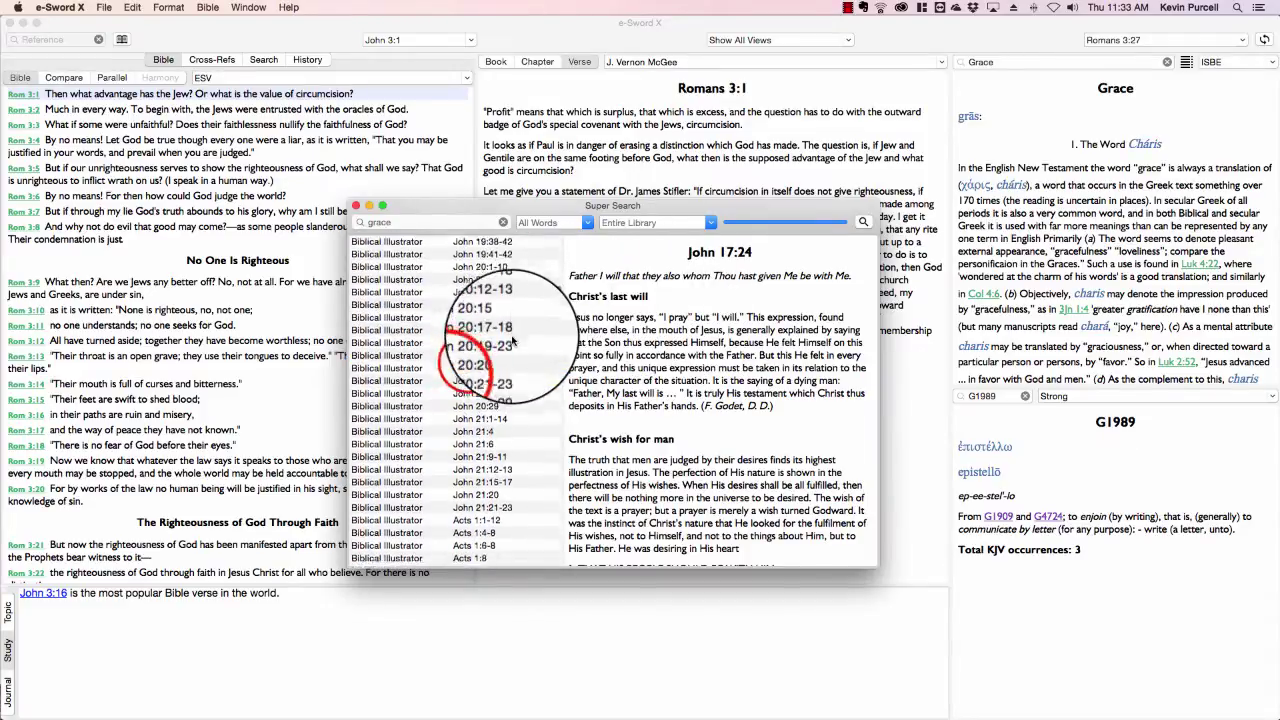
click(478, 368)
scroll(475, 375, down, 5)
scroll(474, 378, down, 2)
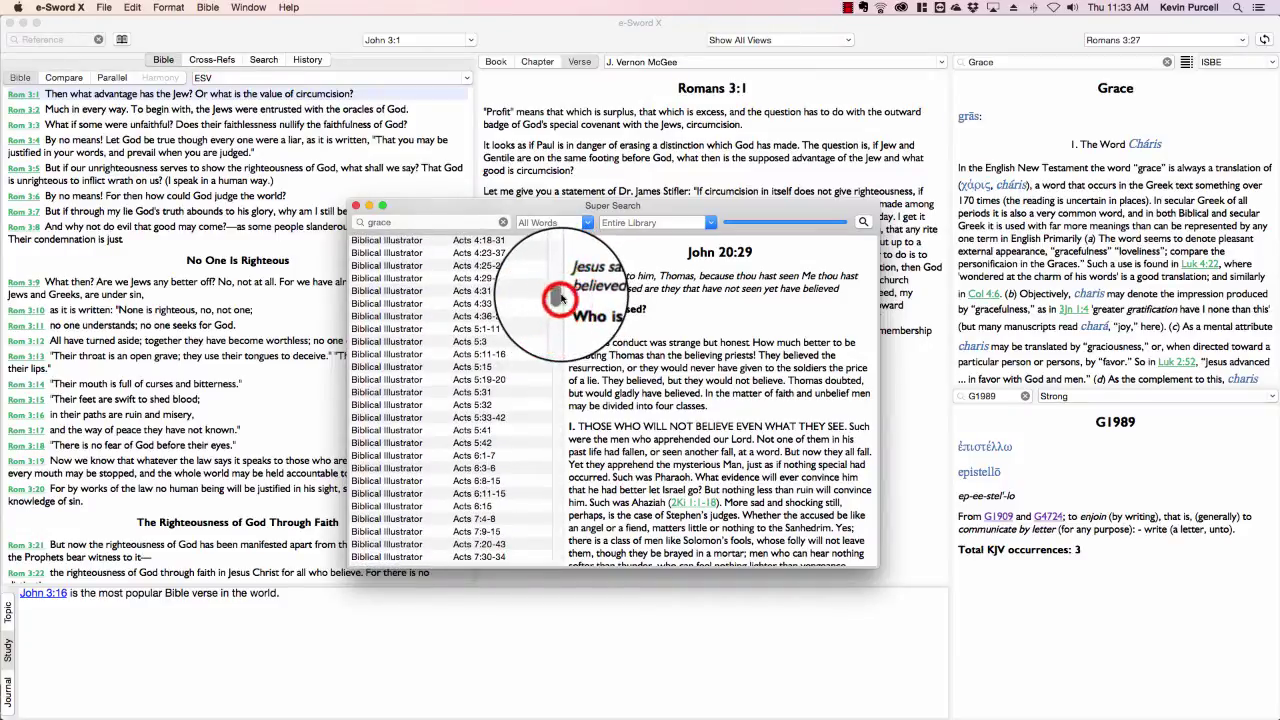
click(355, 205)
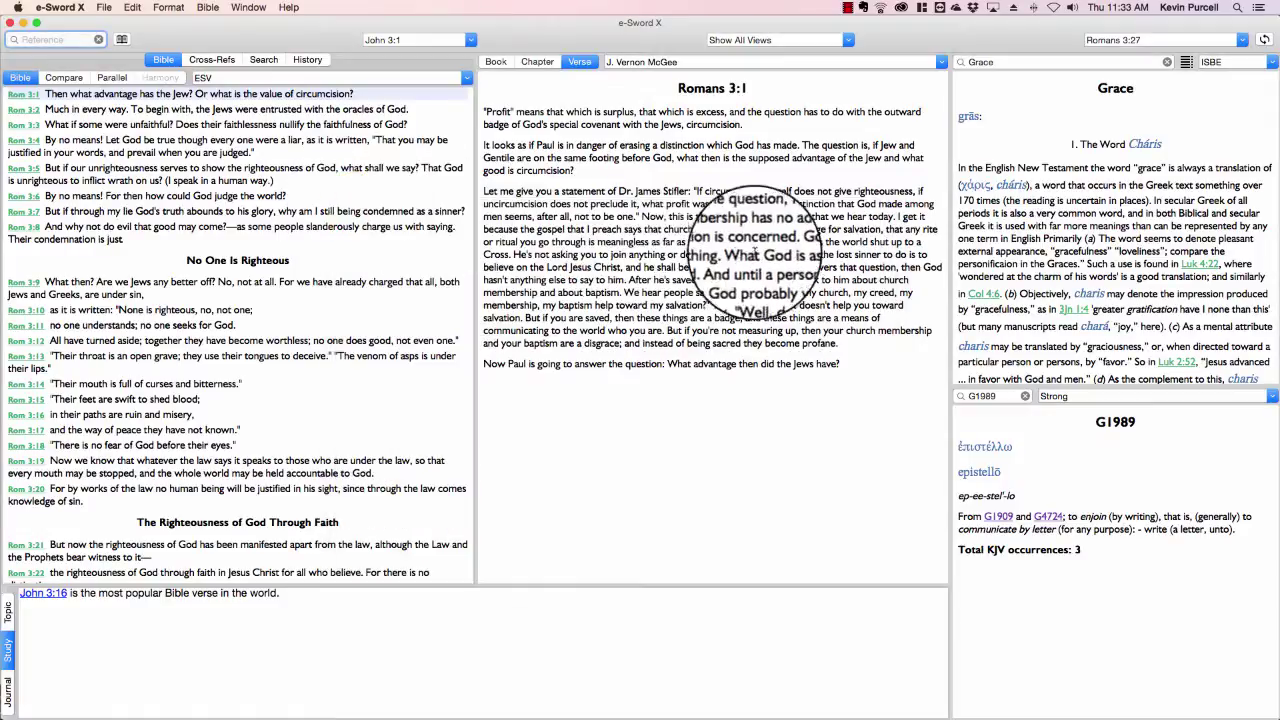